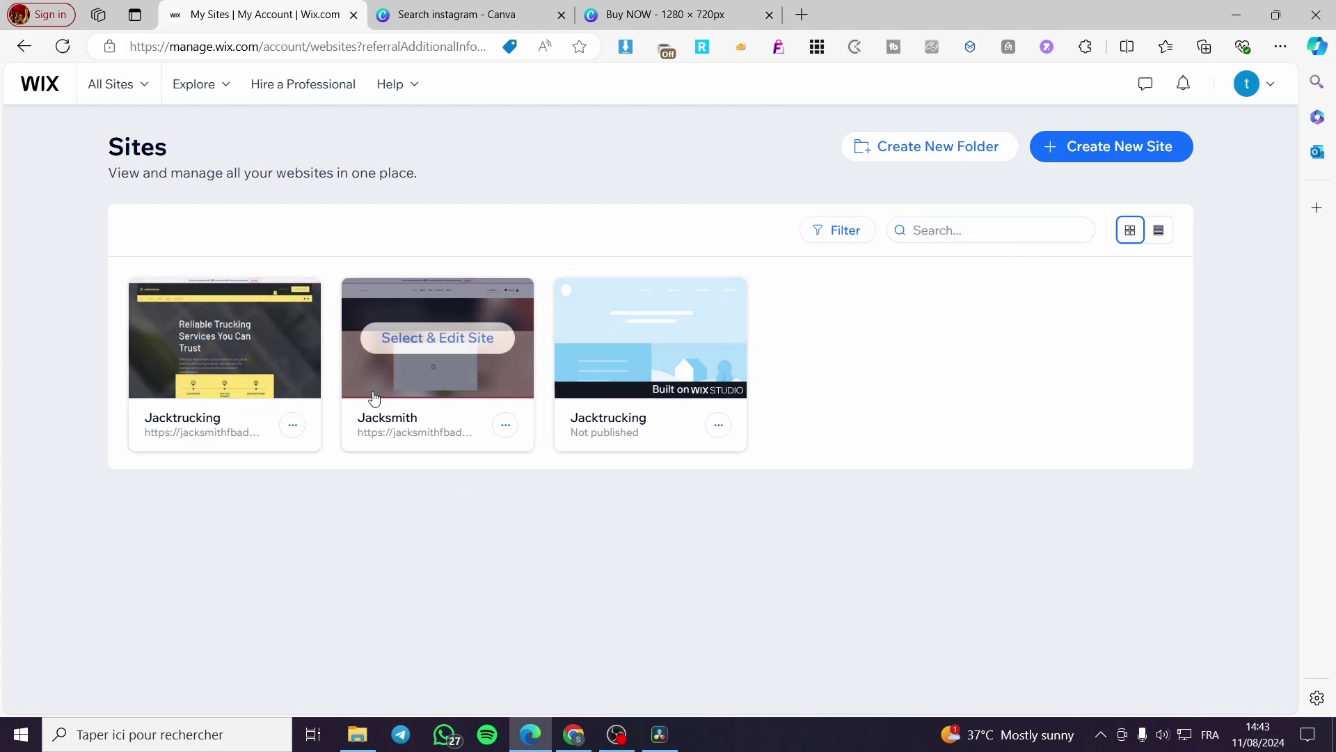
- Start a new Online Store site in the classic editor, skipping AI setup, then abandon it
{"action": "mouse_move", "coordinate": [447, 400]}
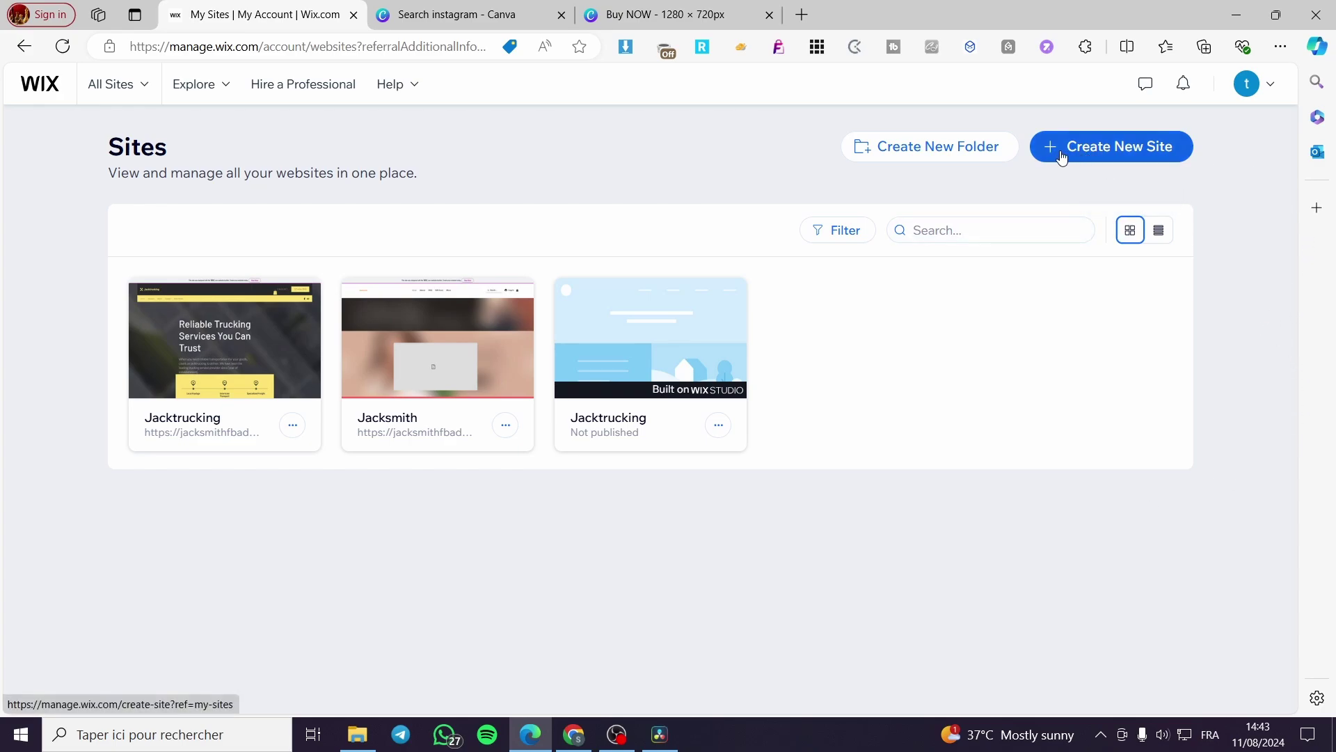
{"action": "left_click", "coordinate": [1154, 148]}
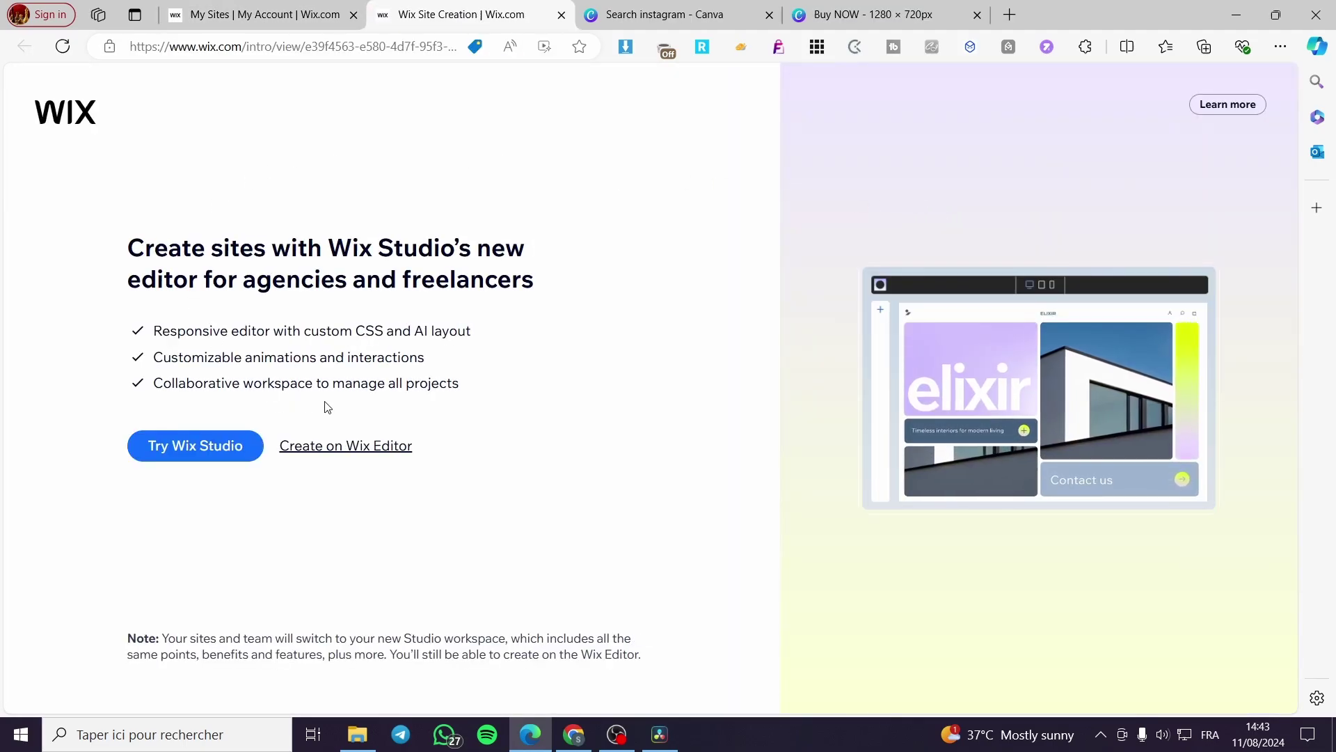
{"action": "left_click", "coordinate": [352, 444]}
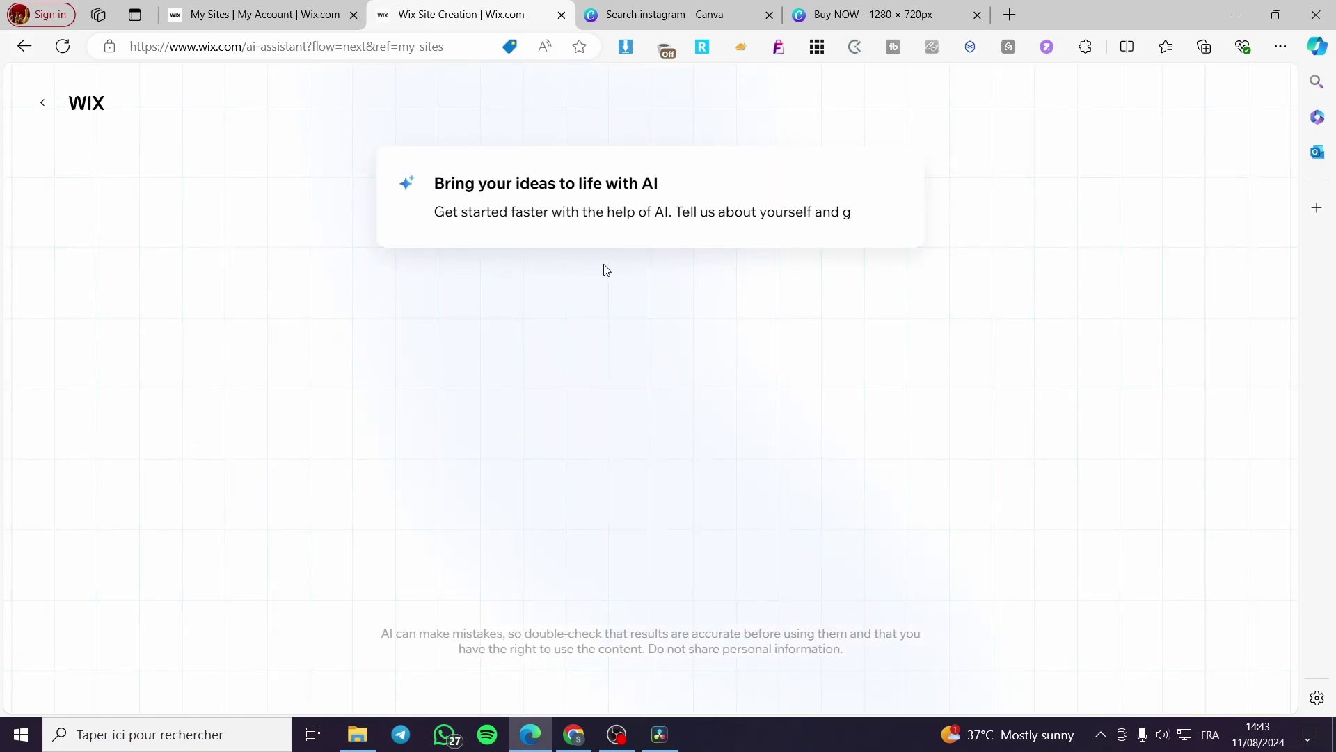
{"action": "left_click", "coordinate": [649, 278]}
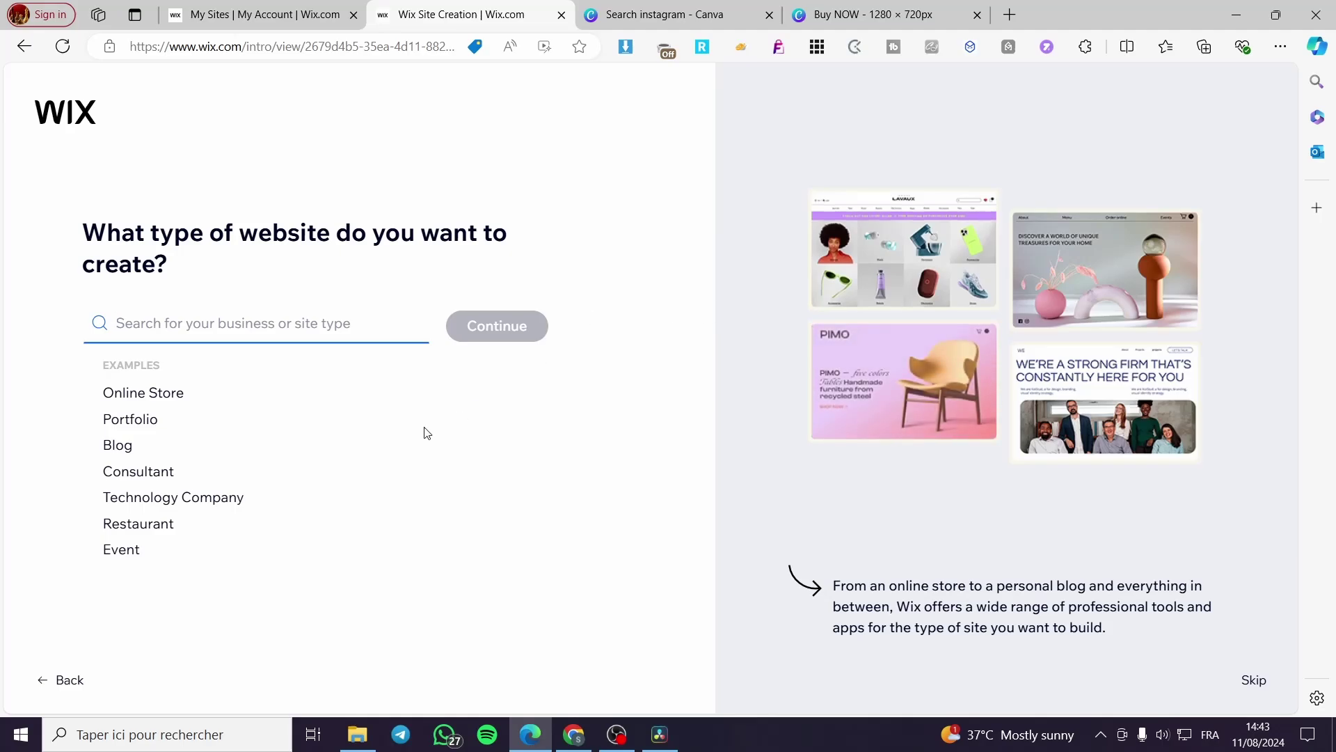
{"action": "left_click", "coordinate": [156, 395]}
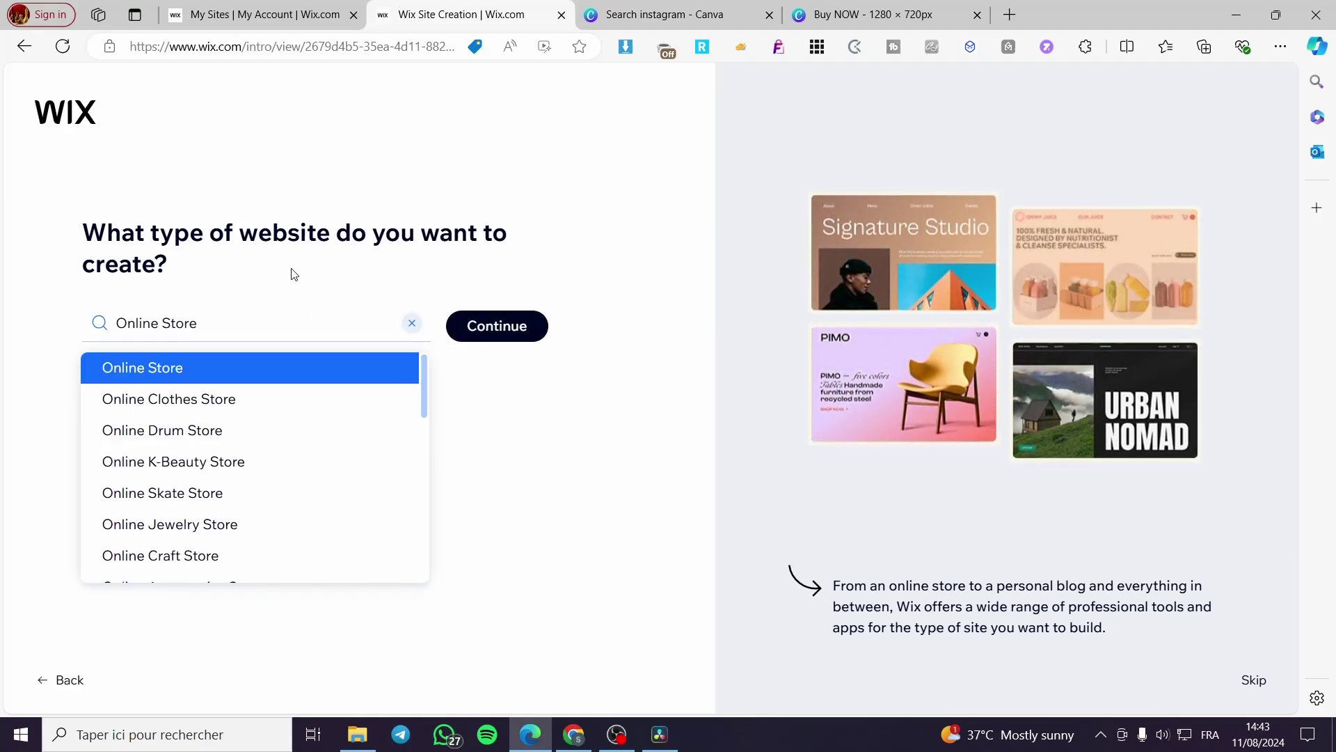
{"action": "left_click", "coordinate": [561, 15]}
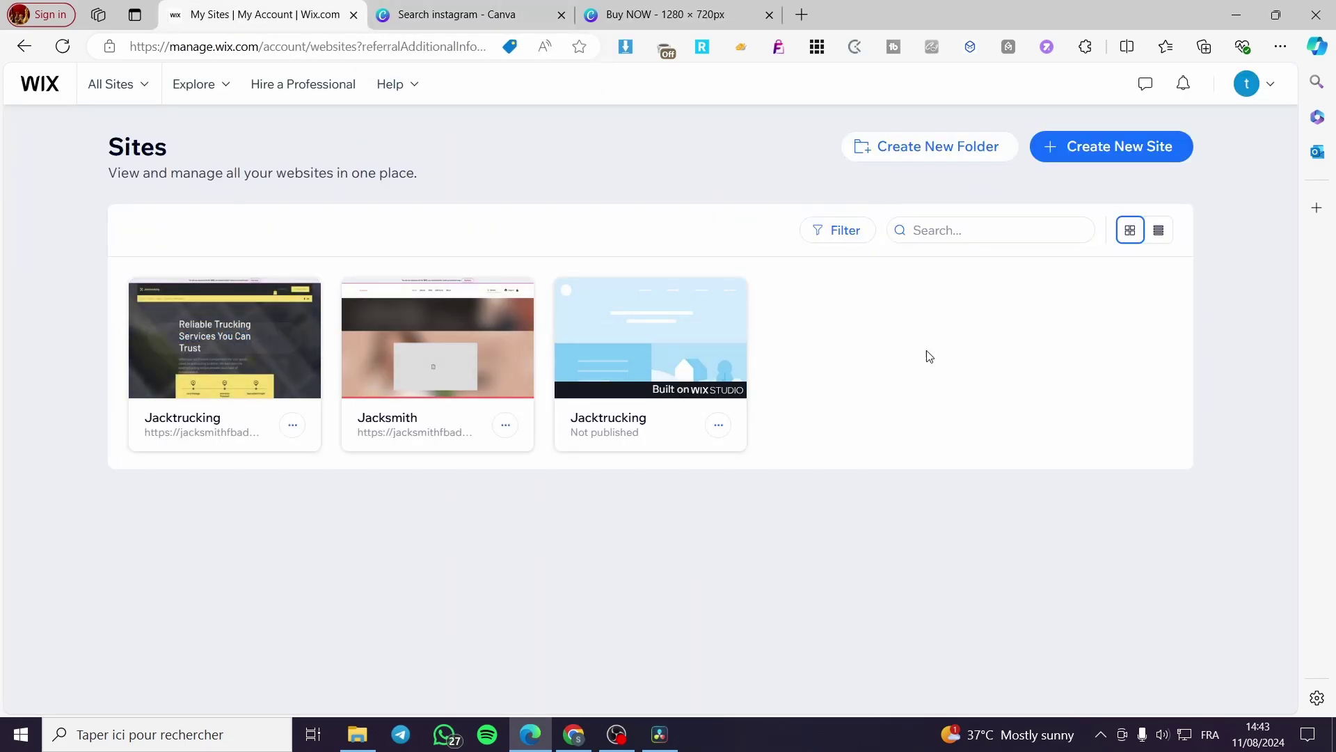
- Open the Jacktrucking site's dashboard and go to its Settings page
{"action": "mouse_move", "coordinate": [262, 331]}
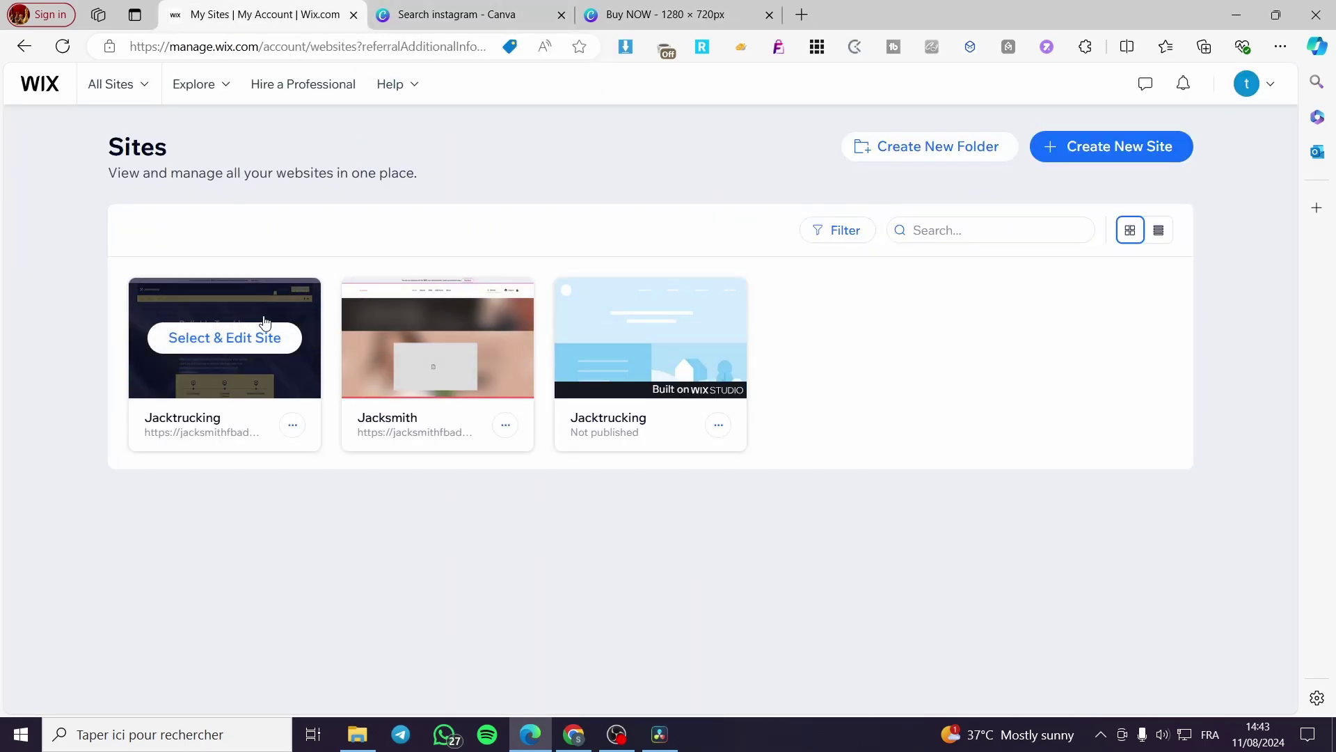
{"action": "left_click", "coordinate": [212, 339]}
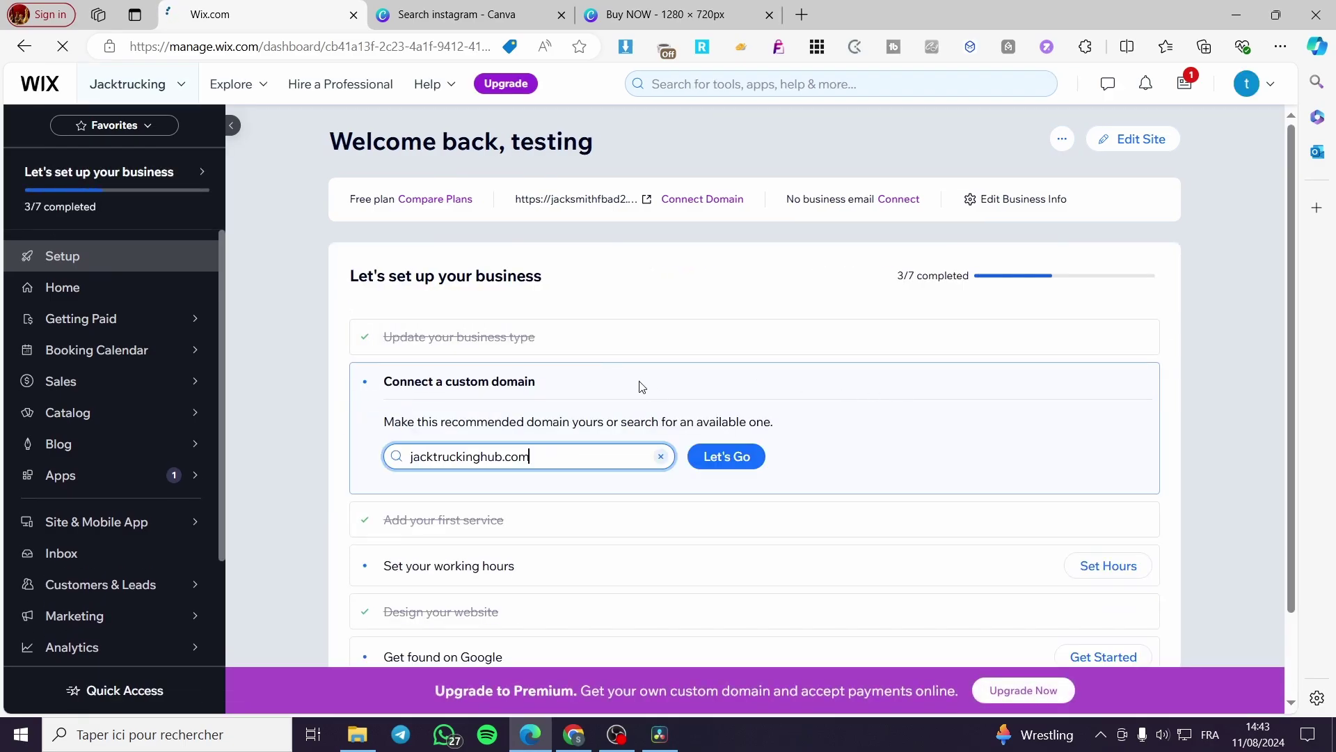
{"action": "scroll", "coordinate": [111, 452], "scroll_direction": "down", "scroll_amount": 2}
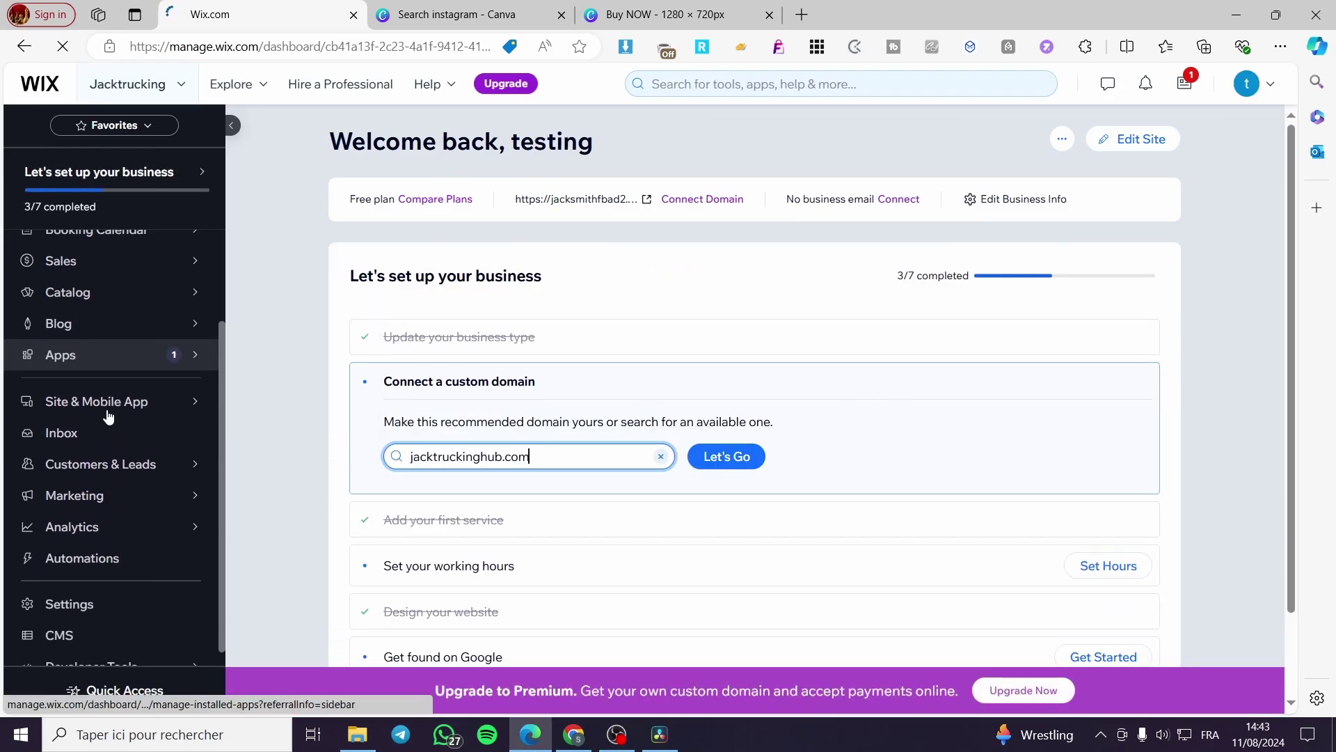
{"action": "left_click", "coordinate": [110, 587]}
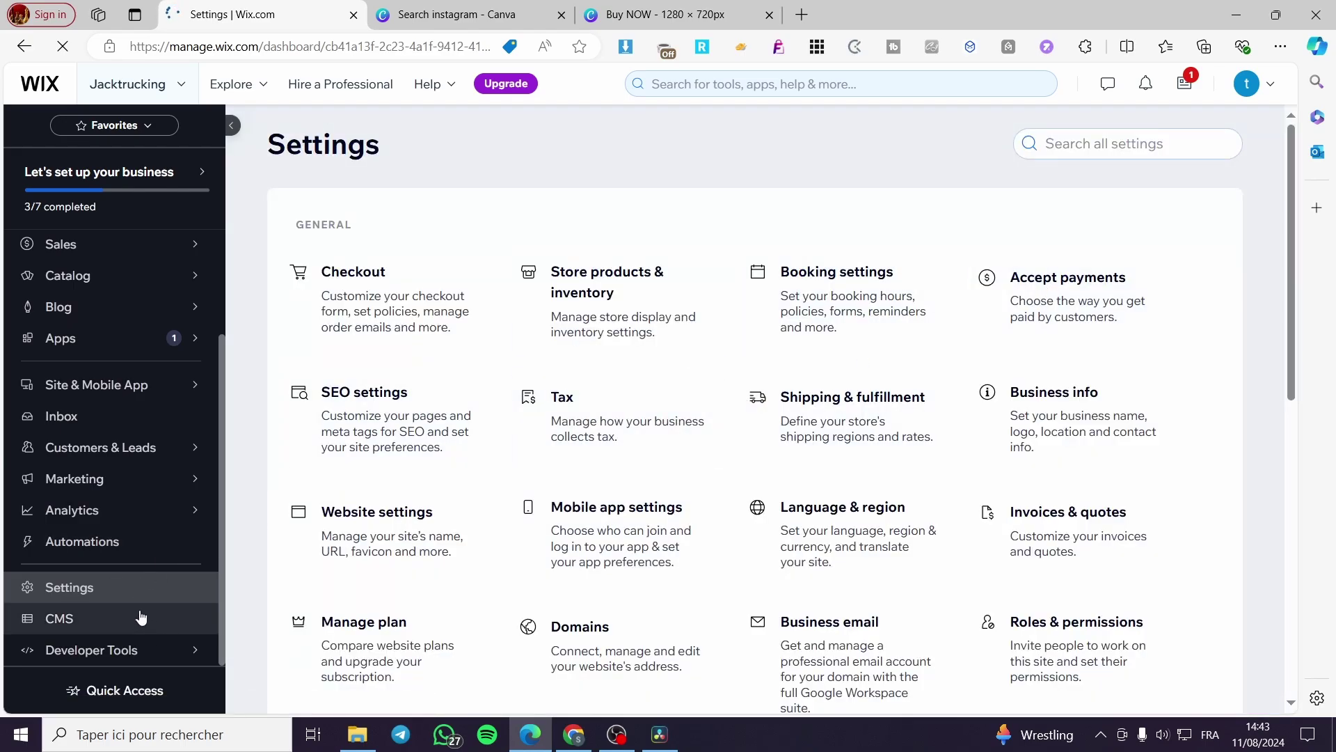
{"action": "left_click", "coordinate": [1021, 332]}
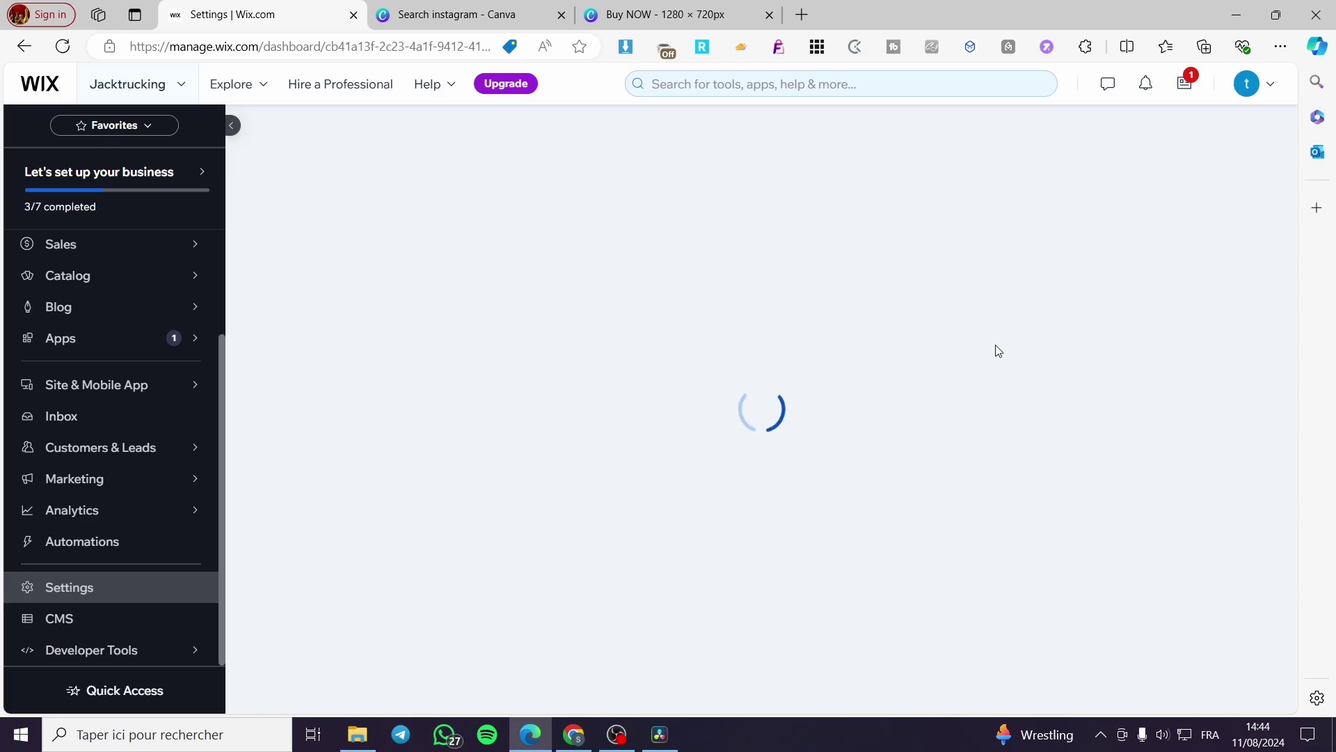
{"action": "scroll", "coordinate": [606, 445], "scroll_direction": "down", "scroll_amount": 4}
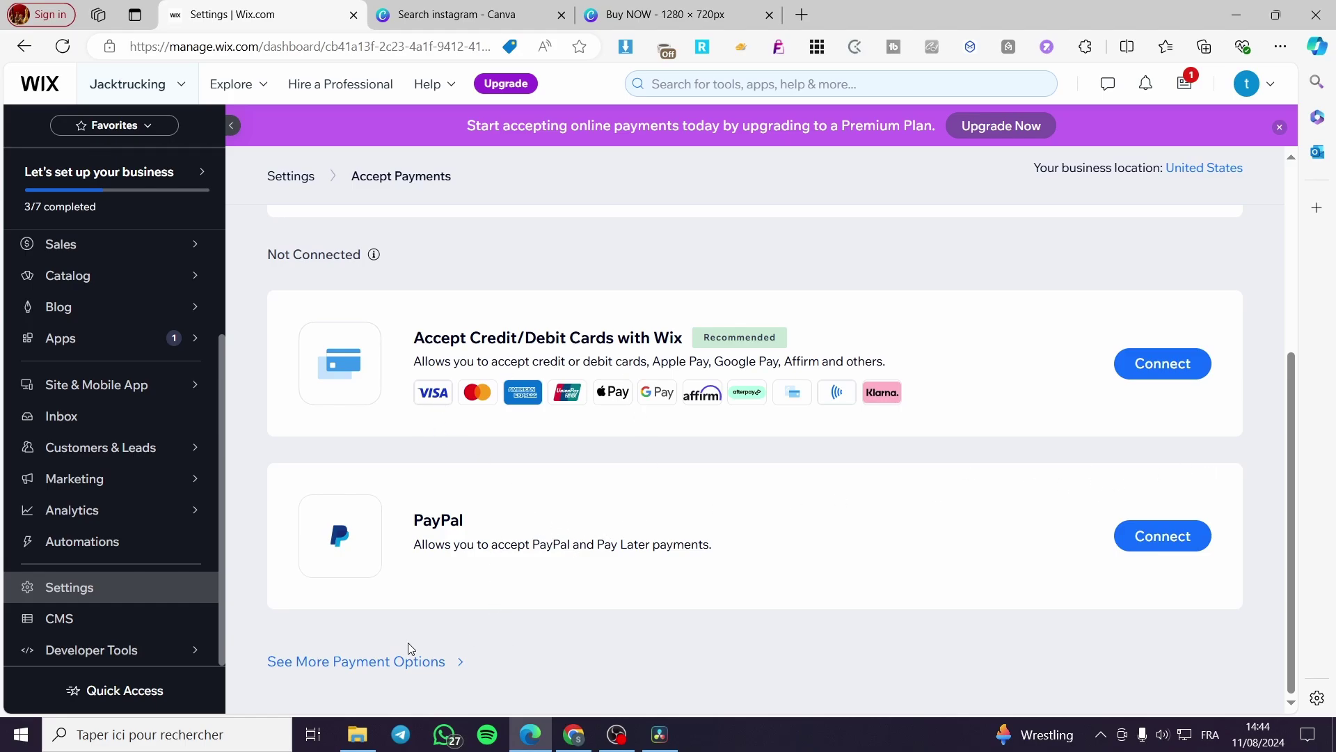
{"action": "left_click", "coordinate": [307, 667]}
{"action": "scroll", "coordinate": [616, 565], "scroll_direction": "down", "scroll_amount": 10}
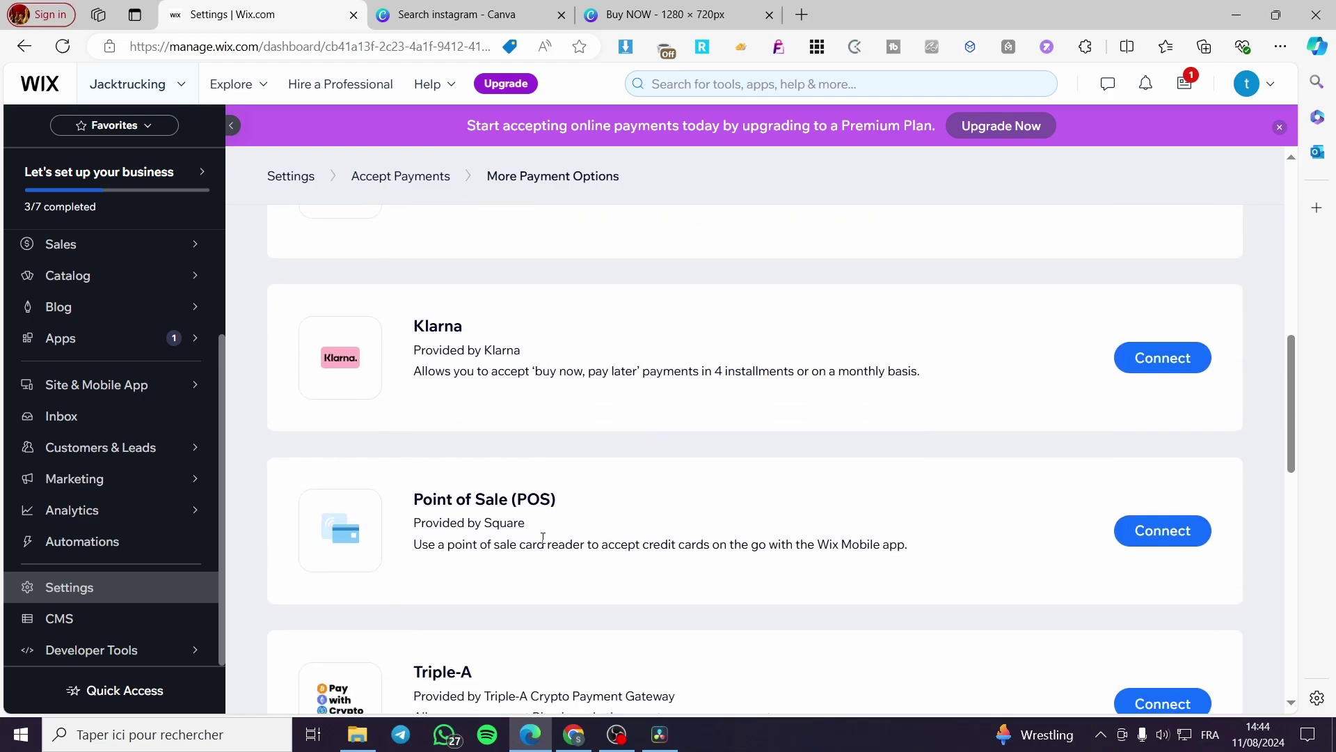
{"action": "scroll", "coordinate": [615, 563], "scroll_direction": "up", "scroll_amount": 7}
{"action": "scroll", "coordinate": [615, 565], "scroll_direction": "up", "scroll_amount": 3}
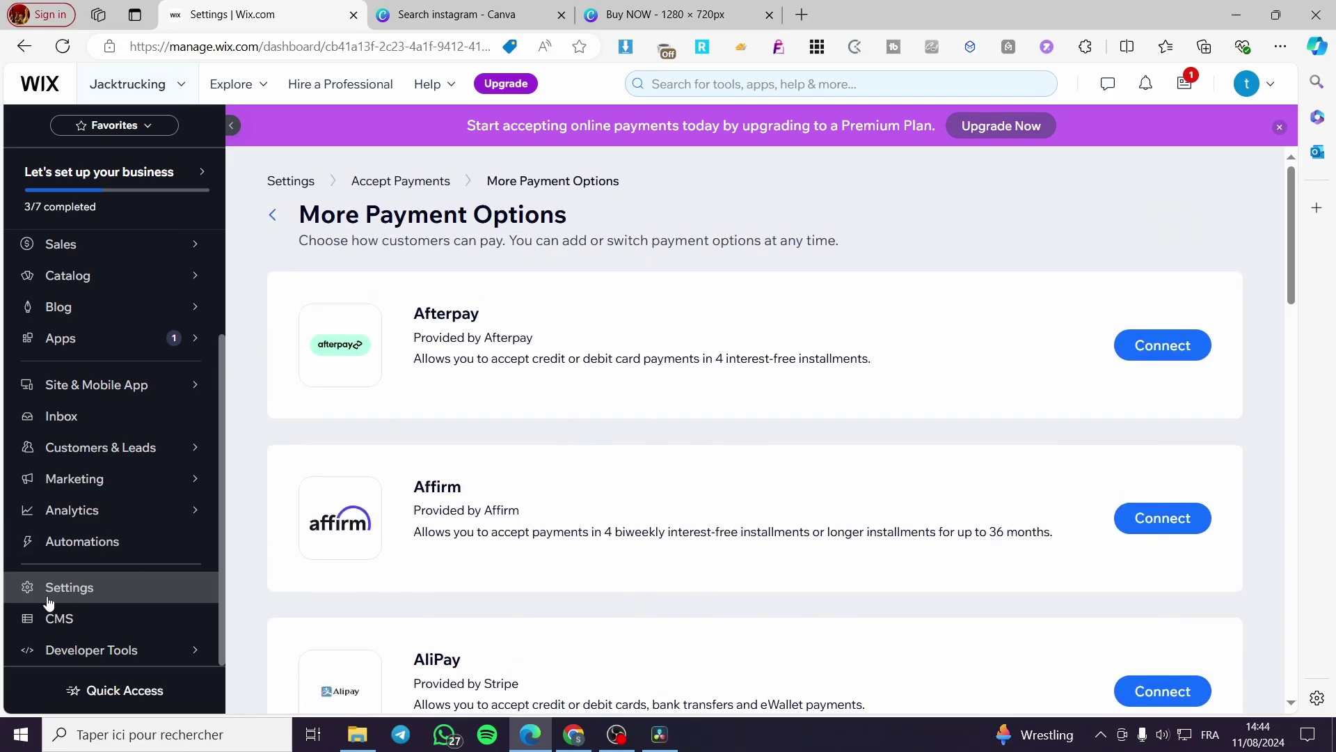
{"action": "left_click", "coordinate": [155, 596]}
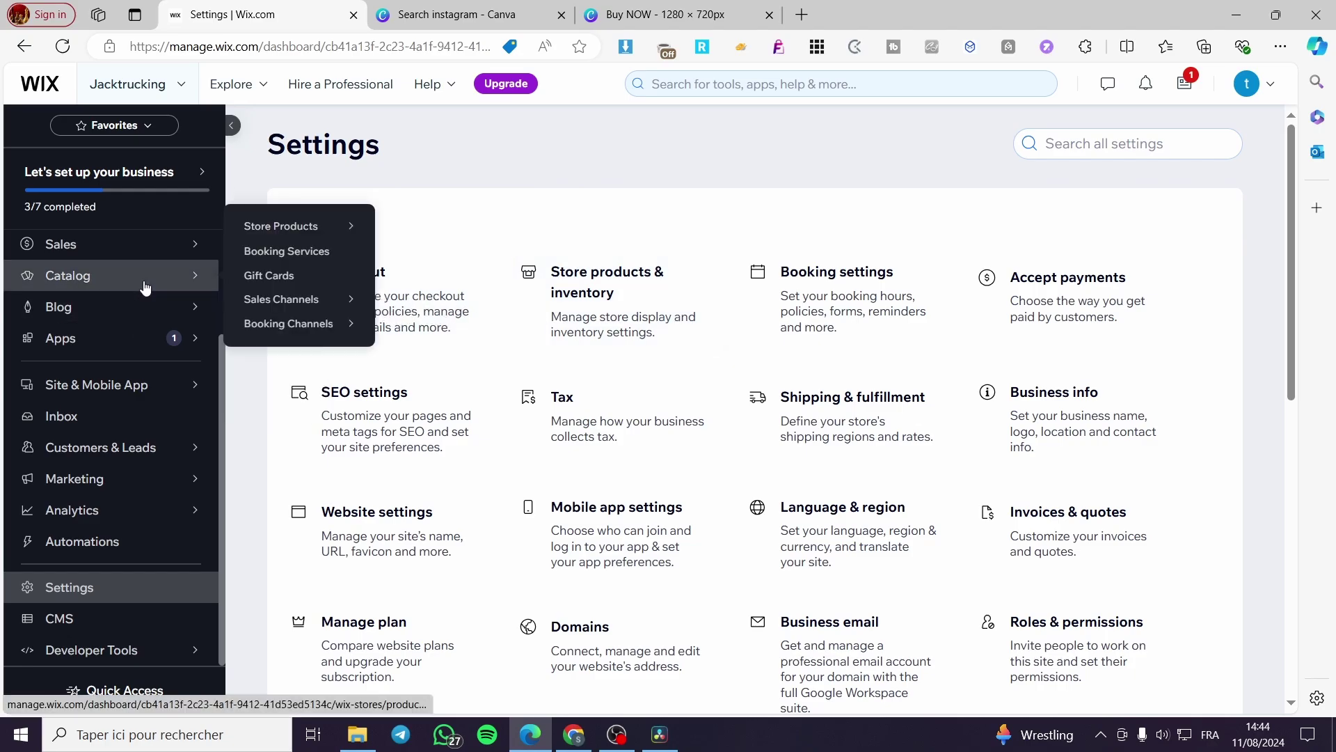
- Go to Catalog > Store Products > Products to list the store's 15 products
{"action": "left_click", "coordinate": [145, 287]}
{"action": "right_click", "coordinate": [145, 284]}
{"action": "left_click", "coordinate": [75, 285]}
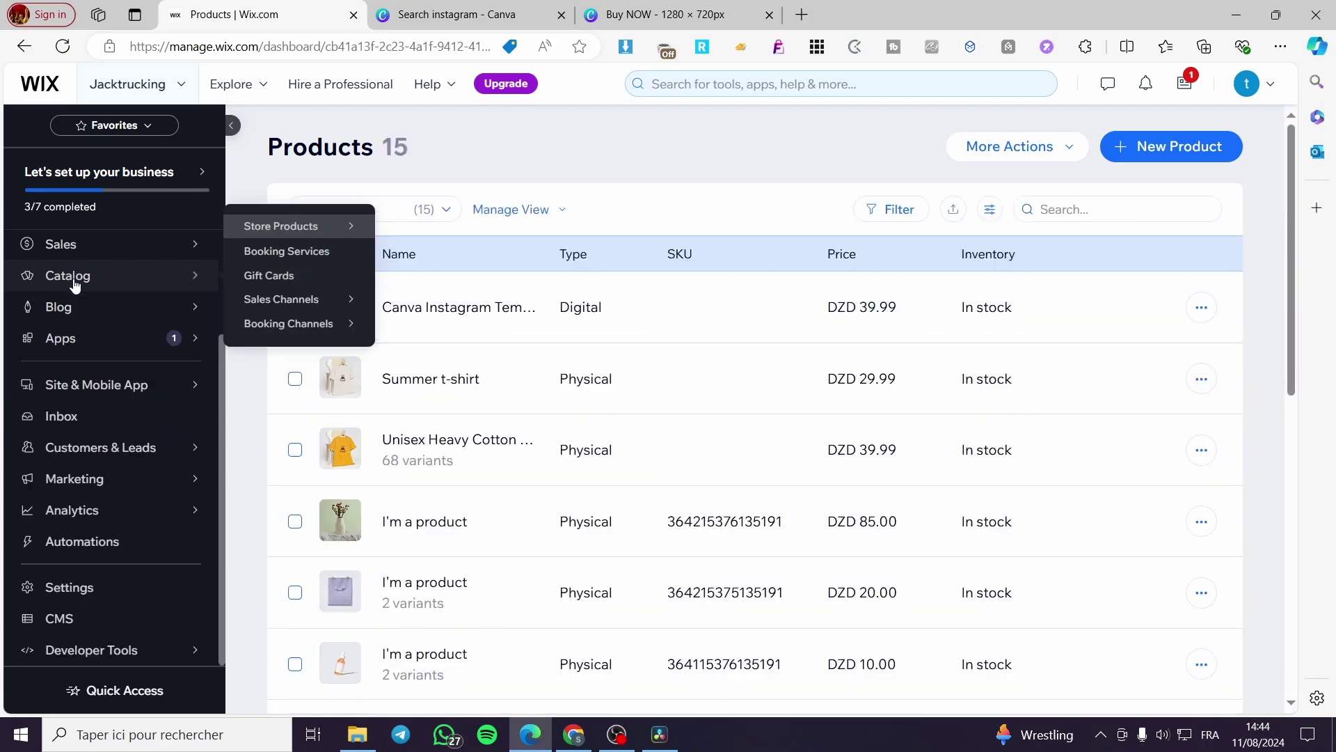
{"action": "left_click", "coordinate": [76, 281]}
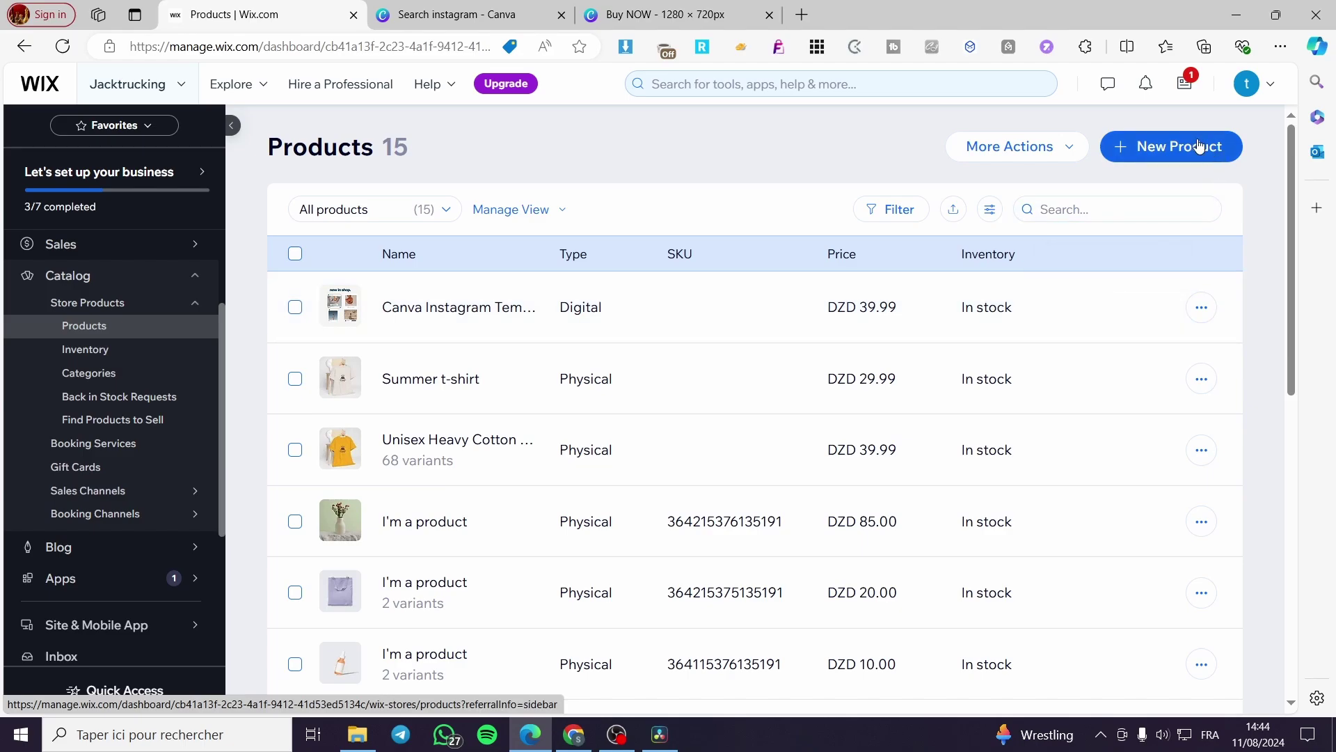
- Create a new physical product, opening a blank Untitled Product form
{"action": "left_click", "coordinate": [1147, 155]}
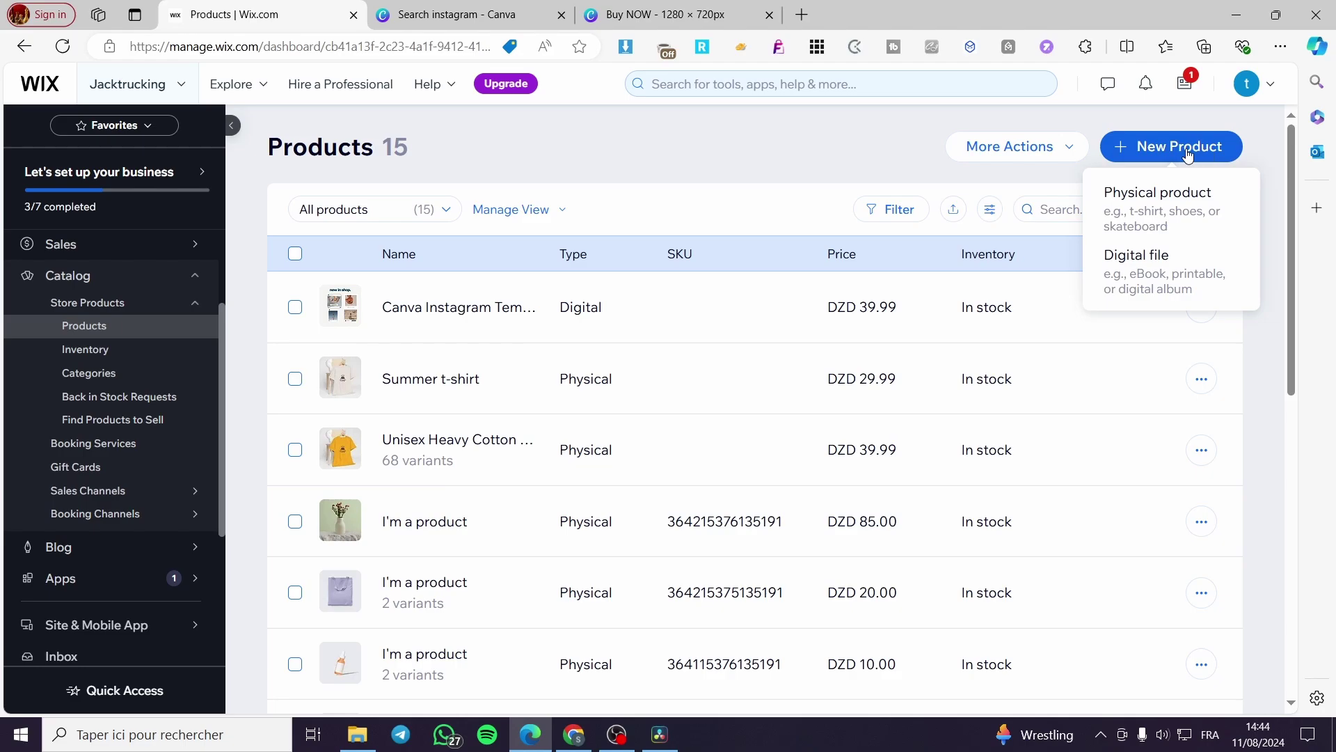
{"action": "left_click", "coordinate": [1169, 218]}
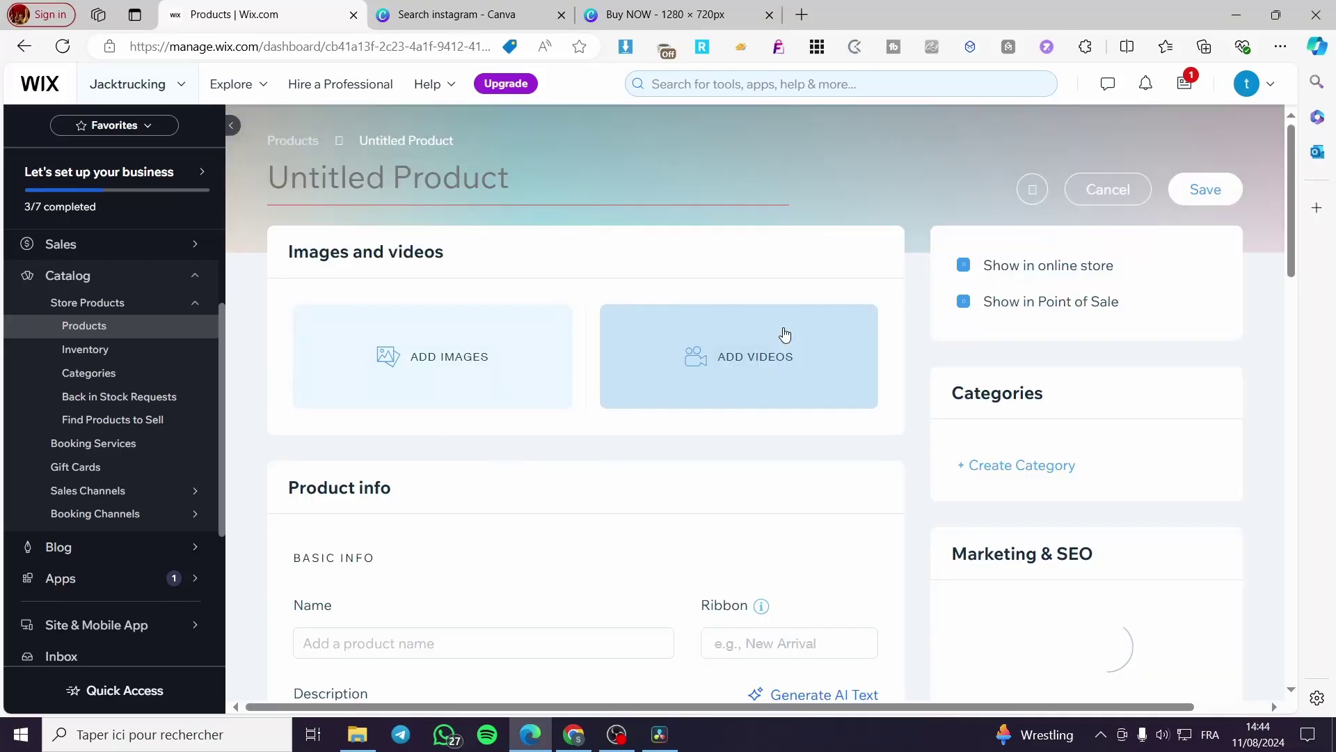
{"action": "scroll", "coordinate": [638, 516], "scroll_direction": "down", "scroll_amount": 3}
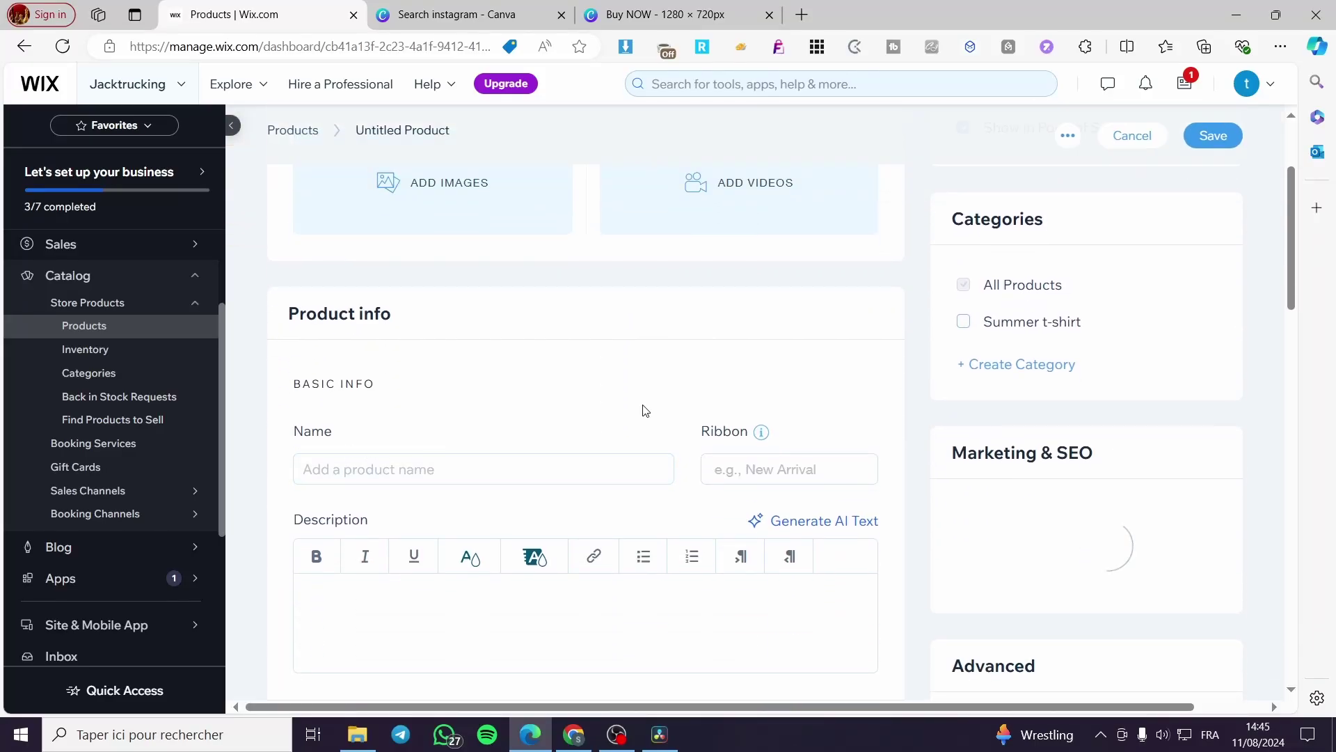
{"action": "scroll", "coordinate": [643, 412], "scroll_direction": "up", "scroll_amount": 3}
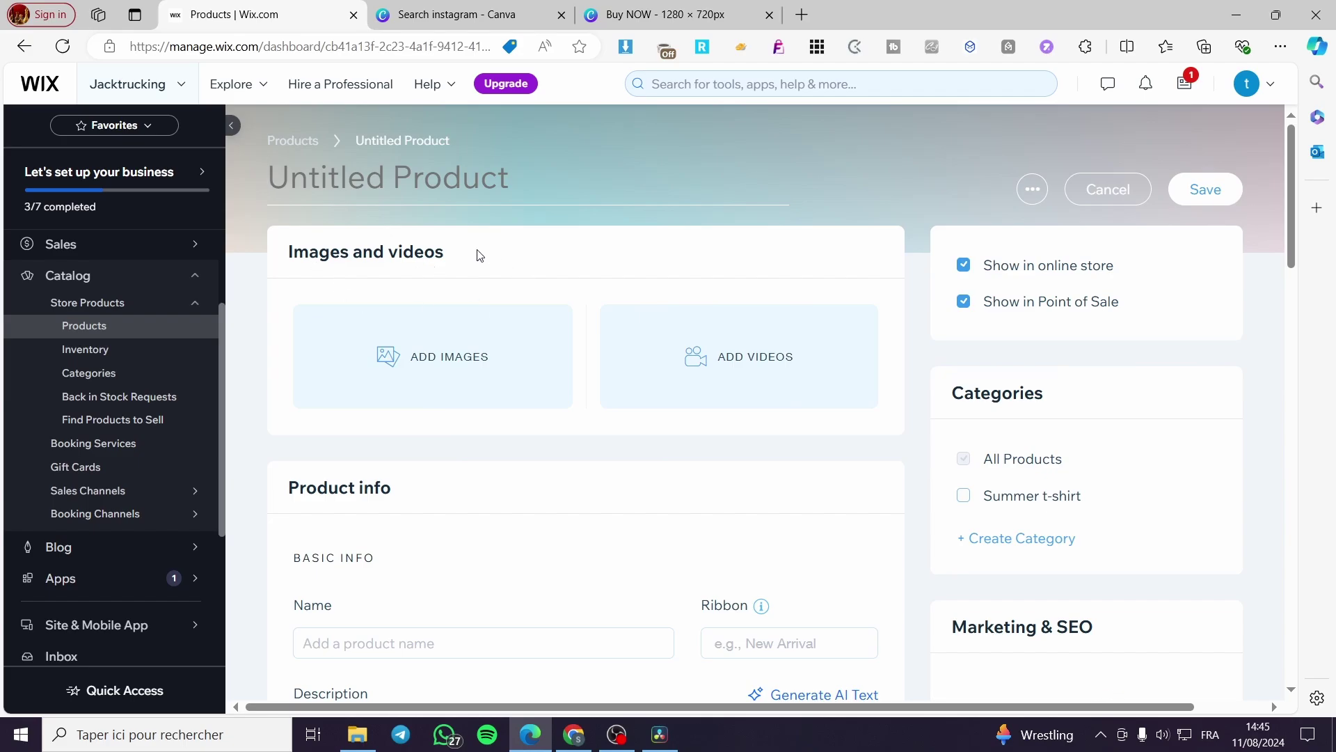
- Check the Edge downloads list, then close the panel
{"action": "left_click", "coordinate": [1281, 46]}
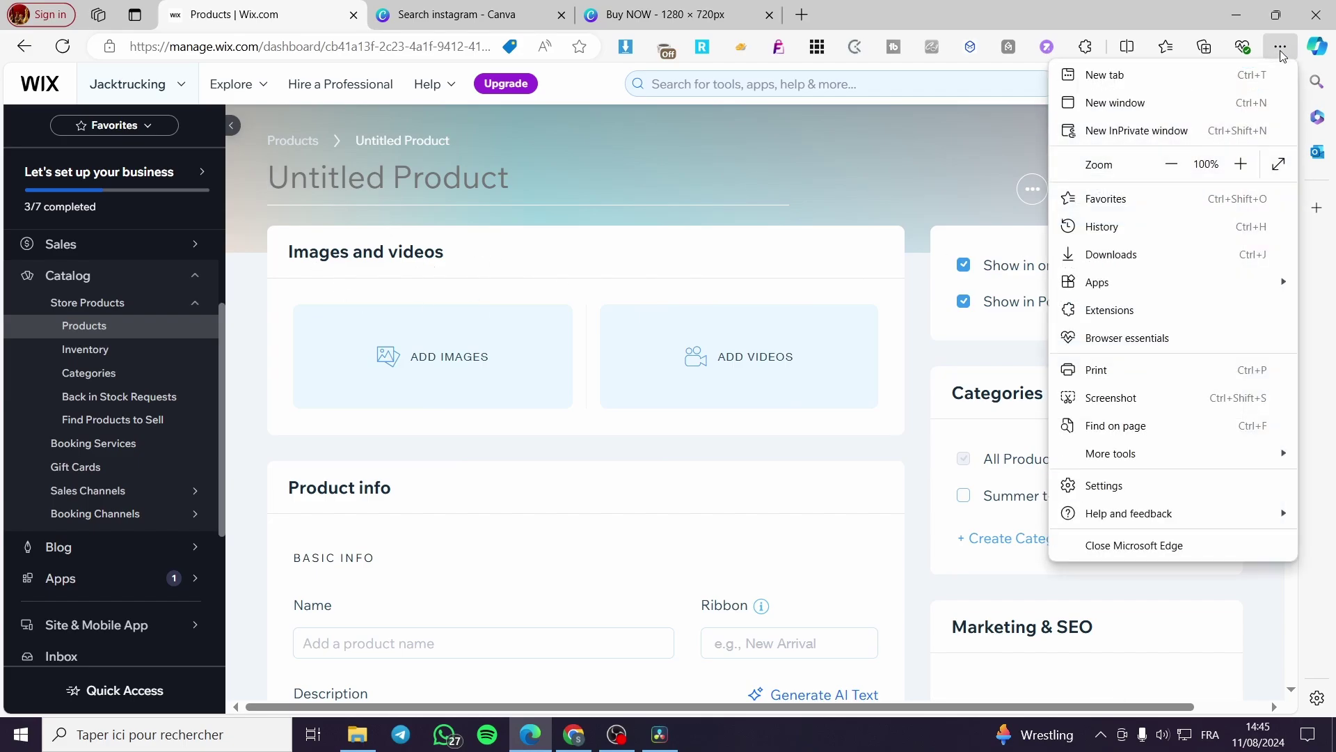
{"action": "left_click", "coordinate": [1194, 256]}
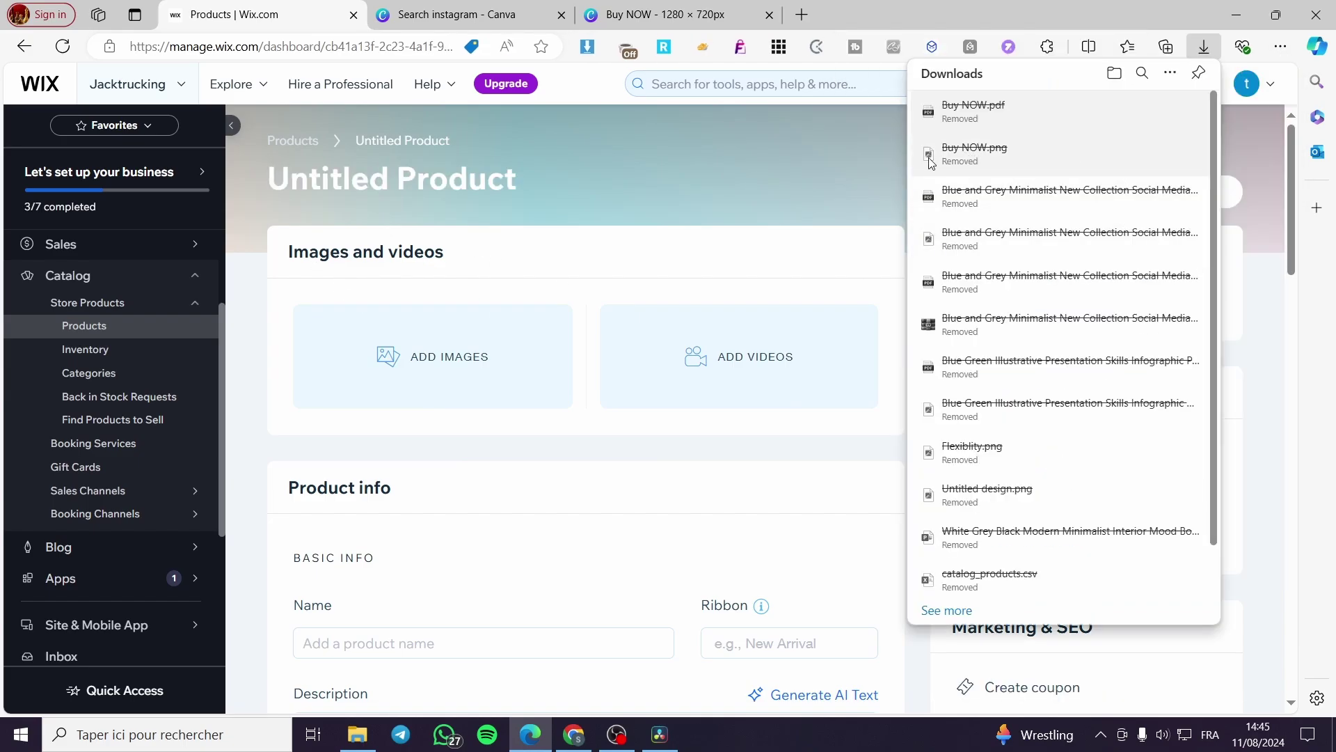
{"action": "left_click", "coordinate": [1271, 138]}
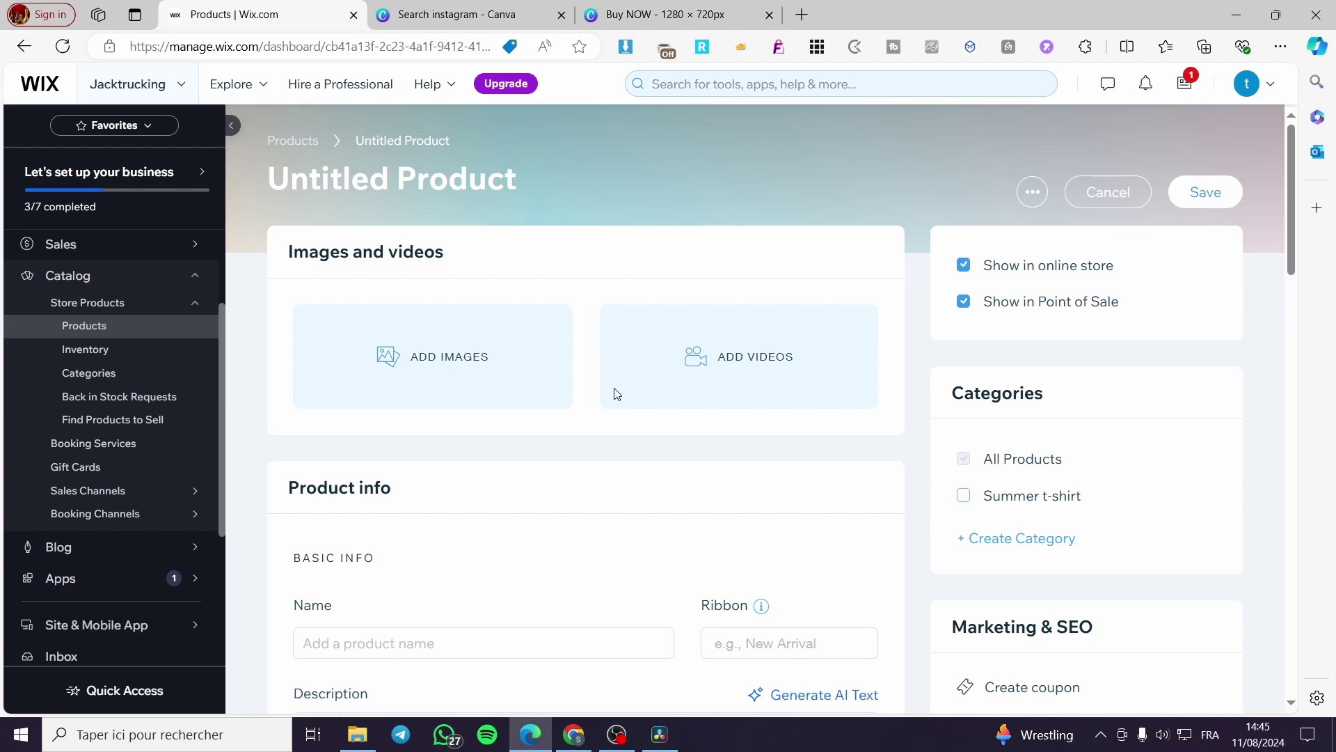
- Add the yellow t-shirt photo from the media library as the product image
{"action": "left_click", "coordinate": [565, 401]}
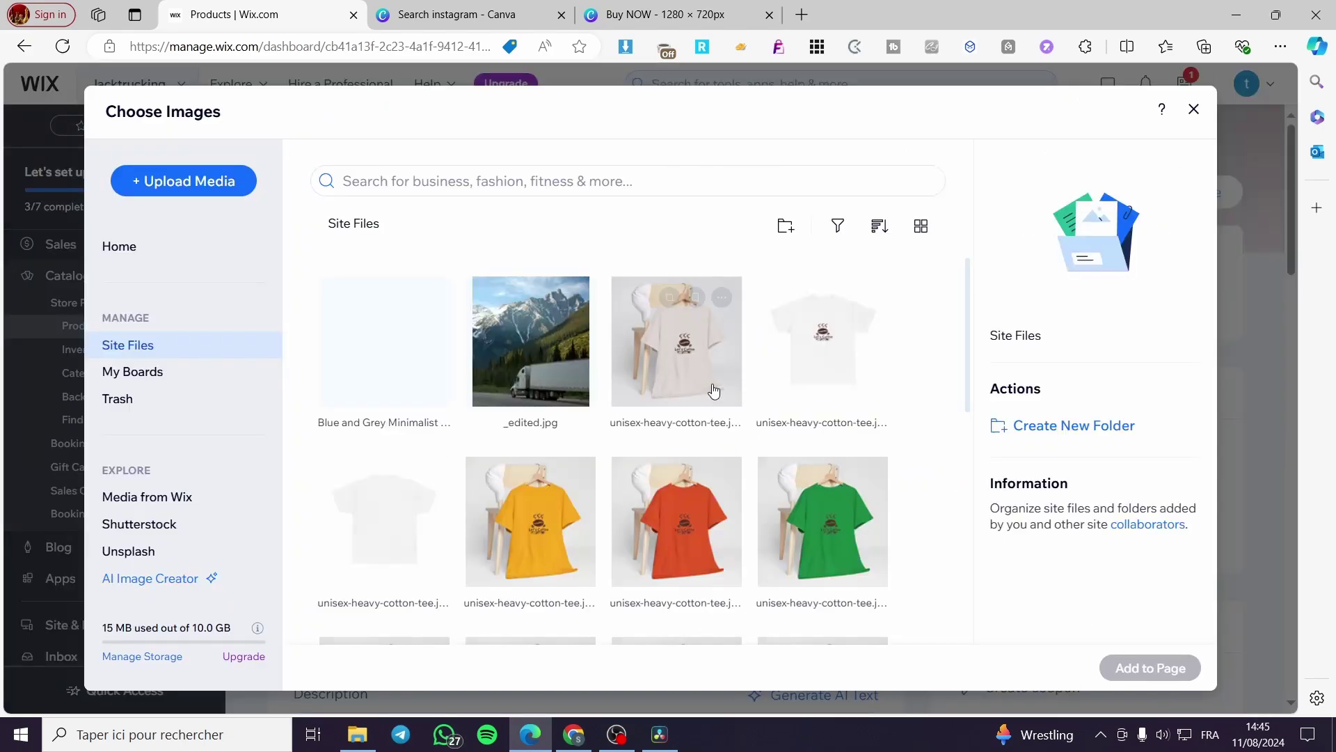
{"action": "left_click", "coordinate": [578, 511]}
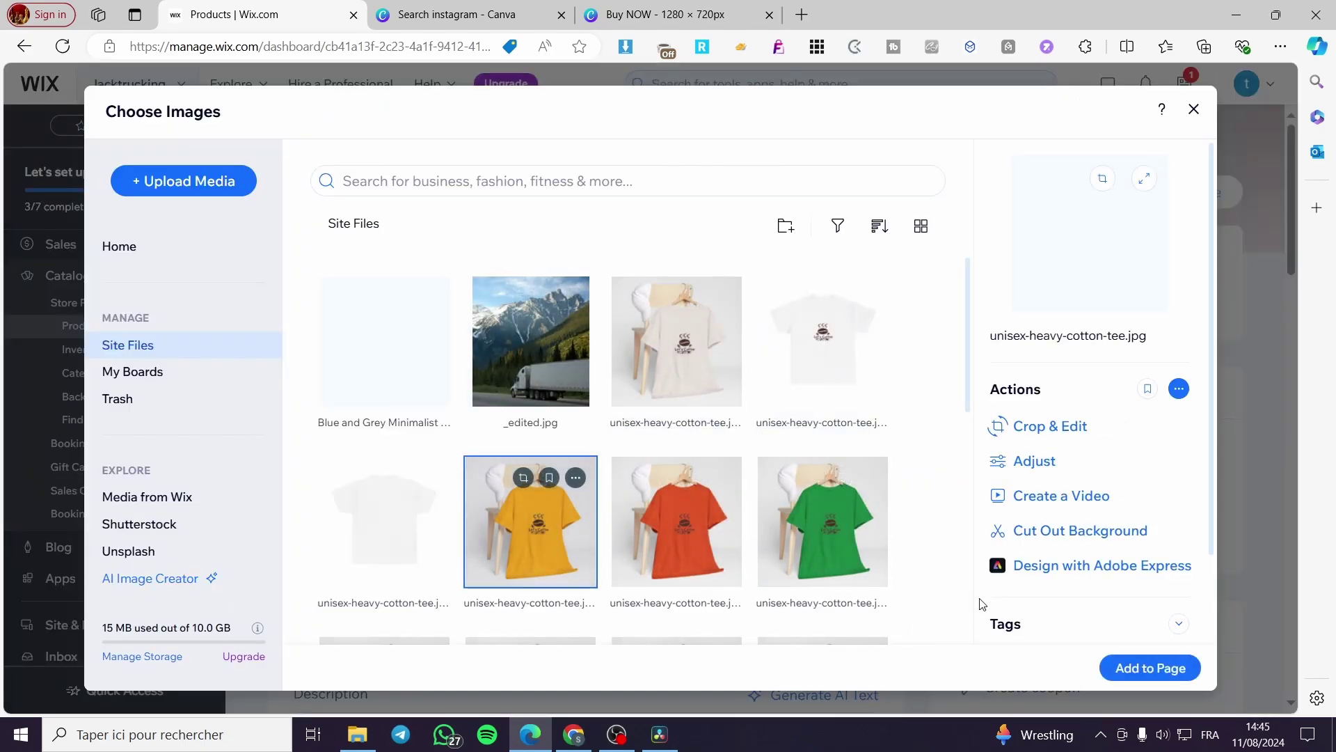
{"action": "scroll", "coordinate": [626, 508], "scroll_direction": "down", "scroll_amount": 2}
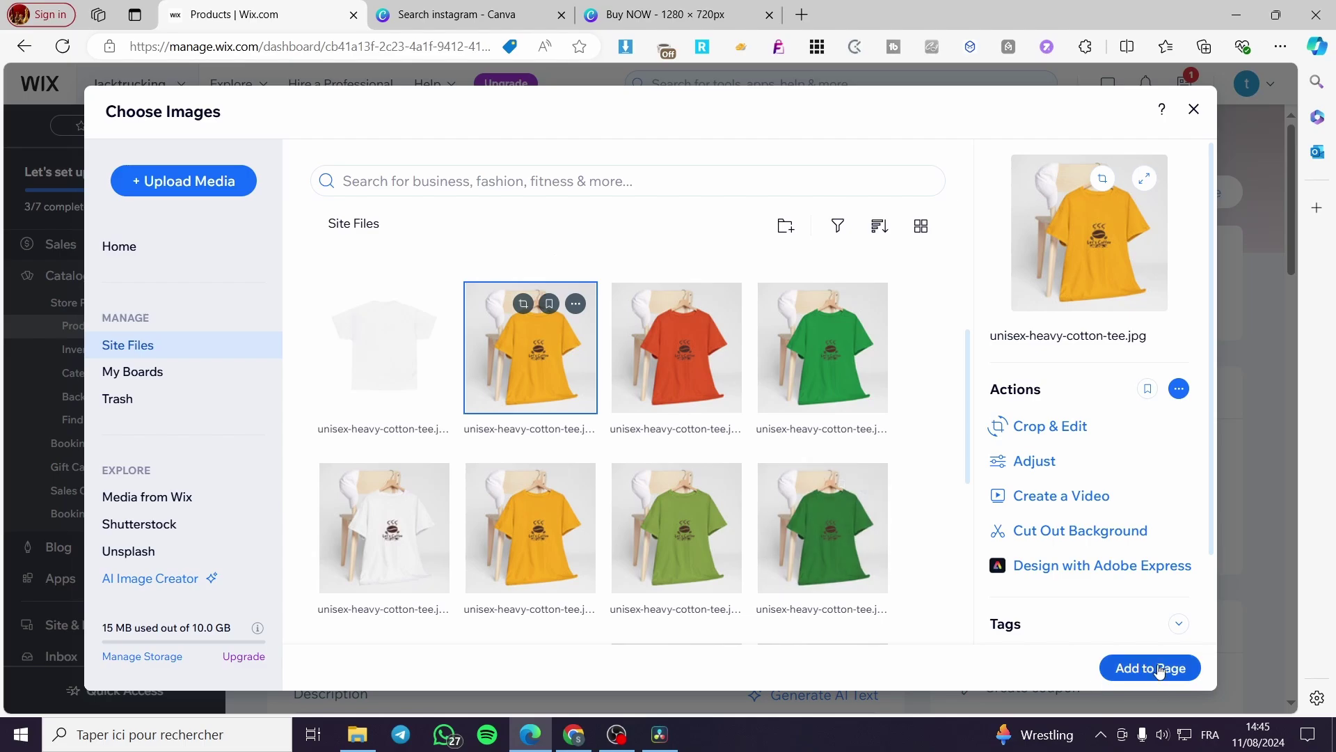
{"action": "left_click", "coordinate": [1153, 666]}
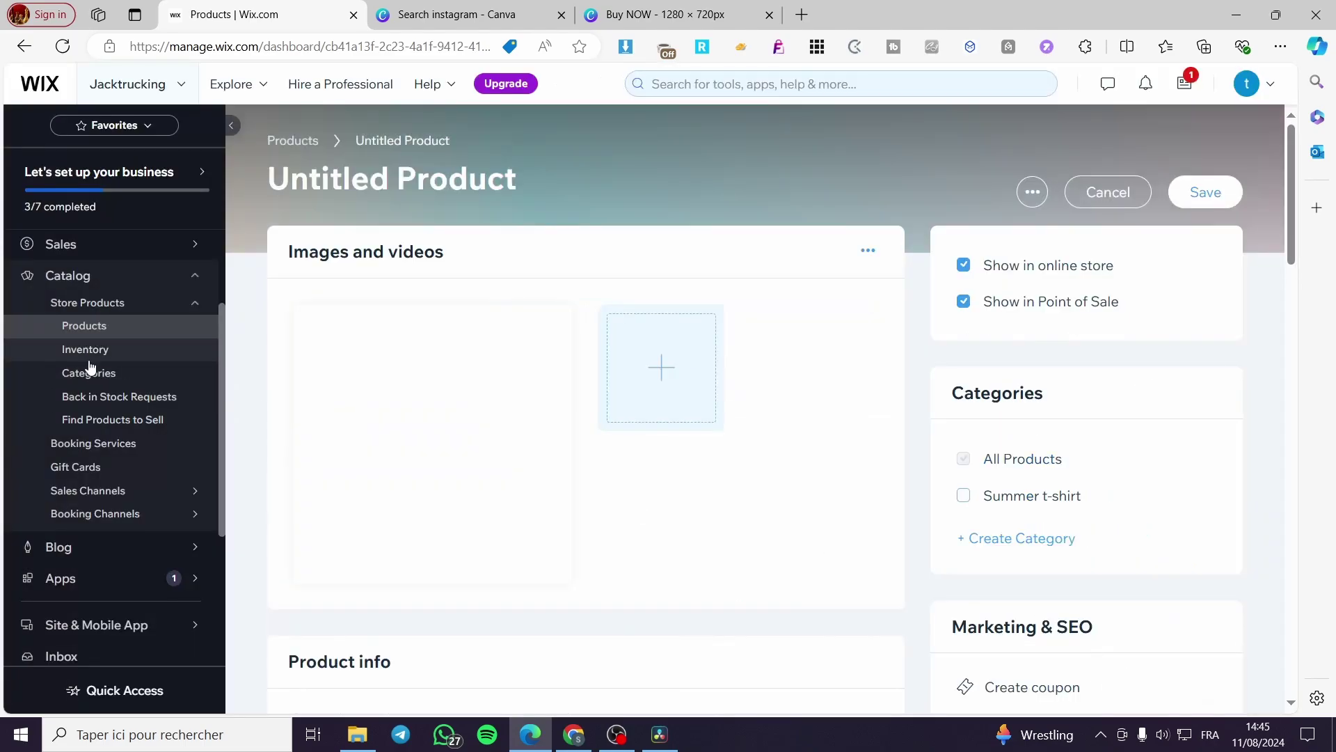
{"action": "scroll", "coordinate": [734, 411], "scroll_direction": "down", "scroll_amount": 4}
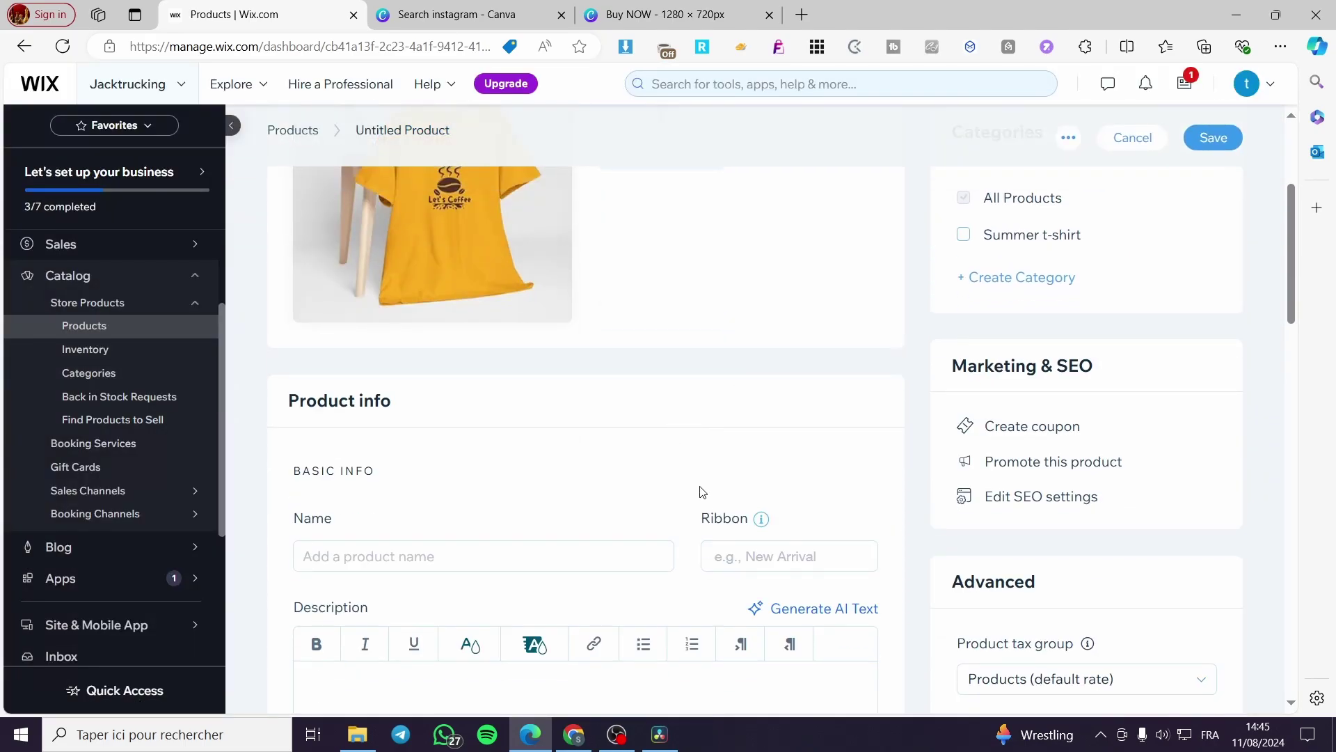
{"action": "scroll", "coordinate": [700, 490], "scroll_direction": "up", "scroll_amount": 4}
{"action": "scroll", "coordinate": [689, 400], "scroll_direction": "down", "scroll_amount": 4}
{"action": "scroll", "coordinate": [390, 431], "scroll_direction": "down", "scroll_amount": 2}
- Name the product 'Summer t-shirt' and paste the same text into the description
{"action": "left_click", "coordinate": [412, 382]}
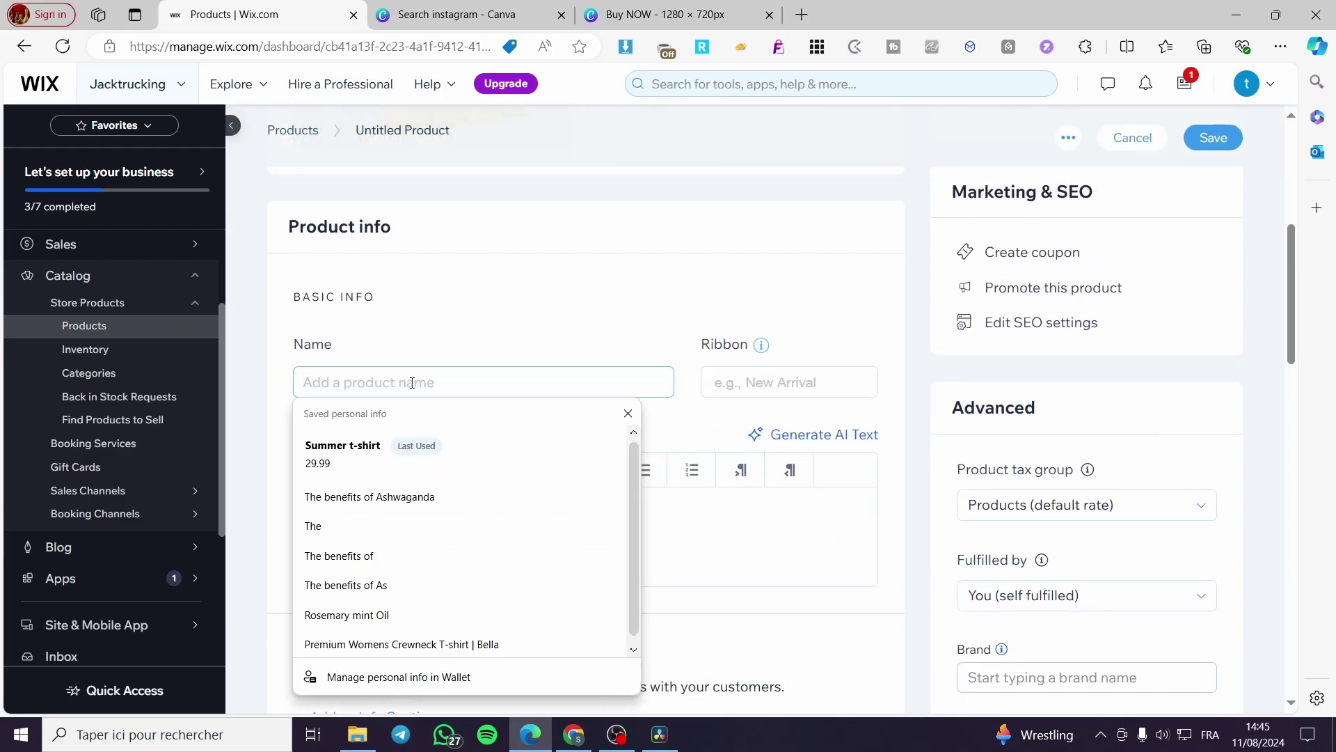
{"action": "left_click", "coordinate": [427, 445]}
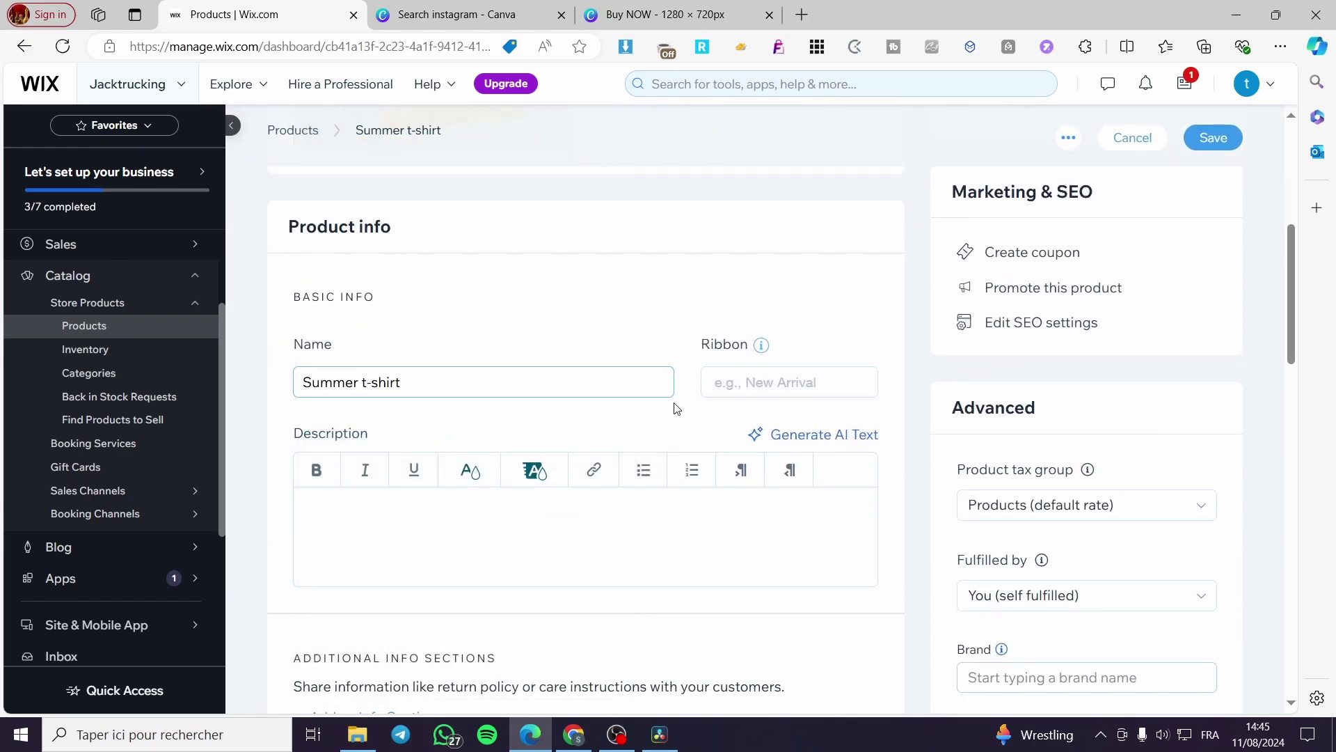
{"action": "scroll", "coordinate": [436, 350], "scroll_direction": "down", "scroll_amount": 2}
{"action": "left_click_drag", "start_coordinate": [513, 206], "coordinate": [273, 216]}
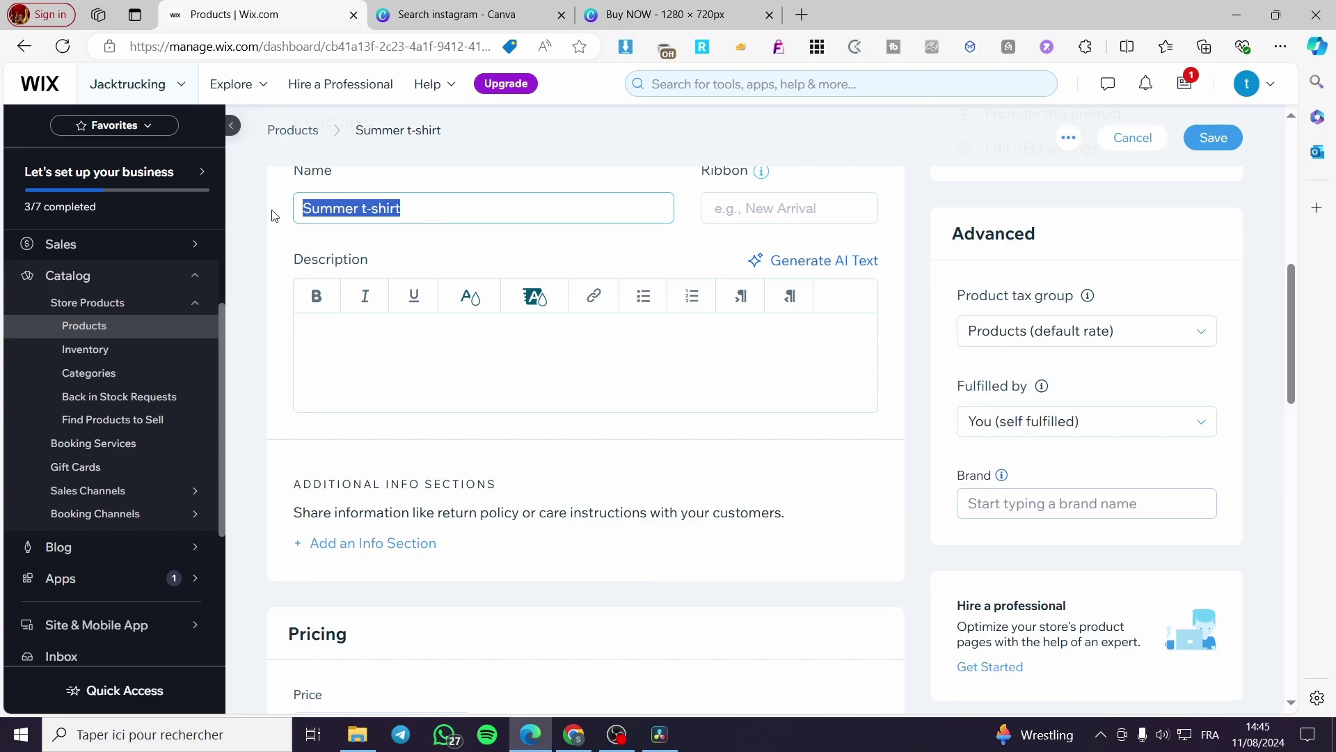
{"action": "key", "text": "ctrl+c"}
{"action": "left_click", "coordinate": [376, 357]}
{"action": "key", "text": "ctrl+v"}
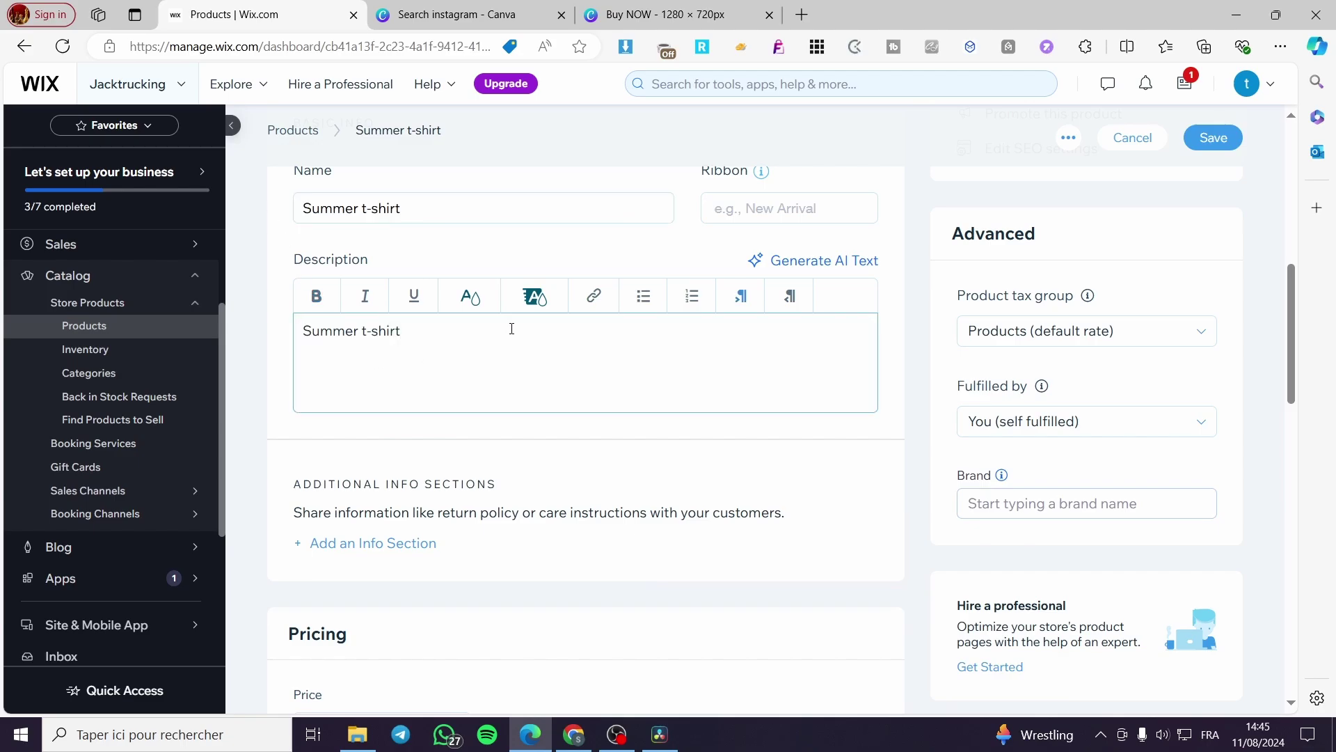
{"action": "scroll", "coordinate": [476, 327], "scroll_direction": "down", "scroll_amount": 1}
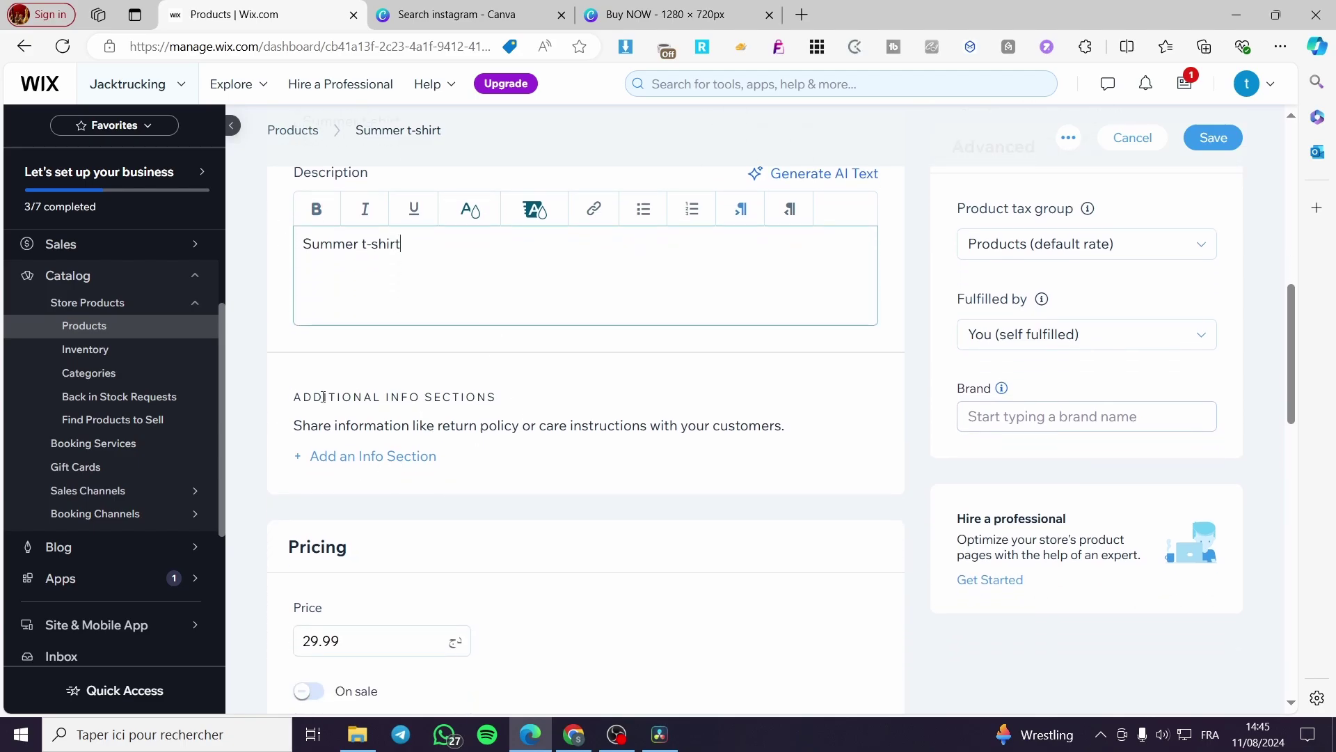
{"action": "scroll", "coordinate": [408, 453], "scroll_direction": "down", "scroll_amount": 4}
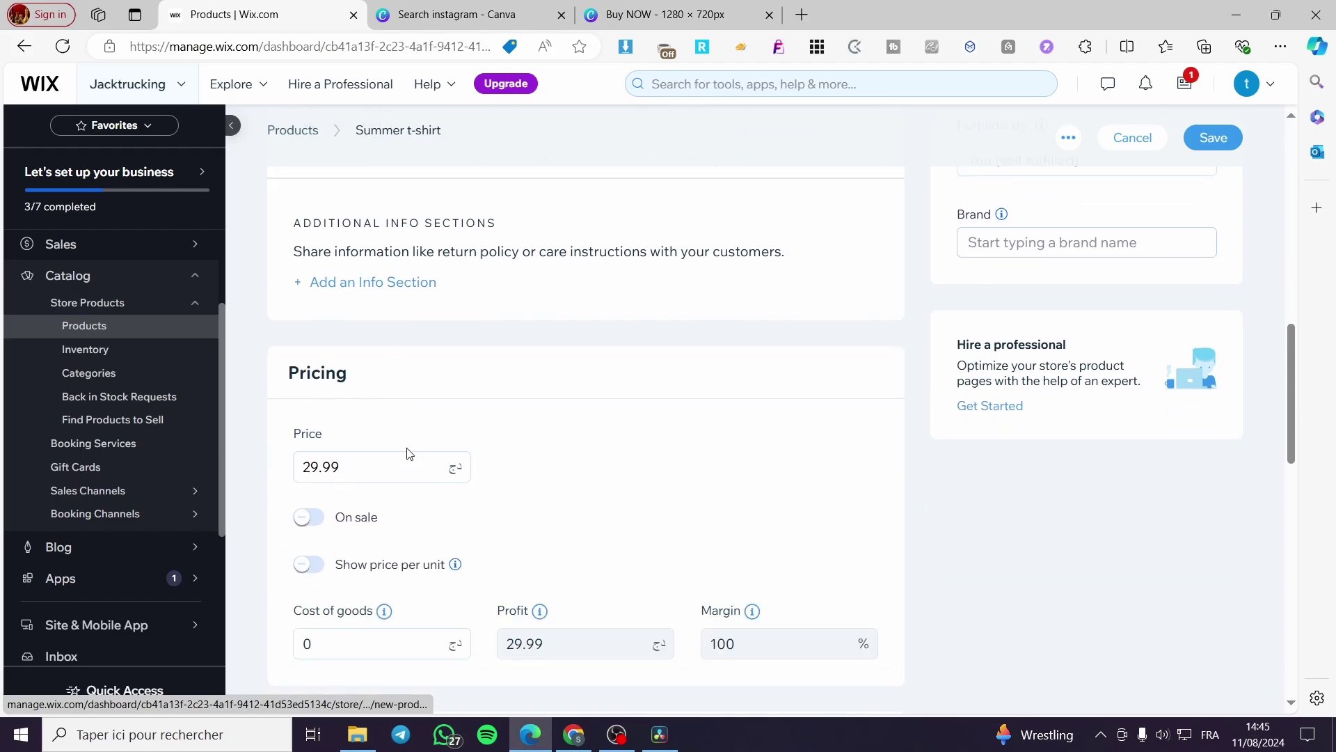
{"action": "scroll", "coordinate": [424, 409], "scroll_direction": "up", "scroll_amount": 2}
{"action": "scroll", "coordinate": [426, 409], "scroll_direction": "up", "scroll_amount": 1}
- Dismiss the info section dialog and switch on Track inventory, selecting the Inventory quantity
{"action": "left_click", "coordinate": [391, 369]}
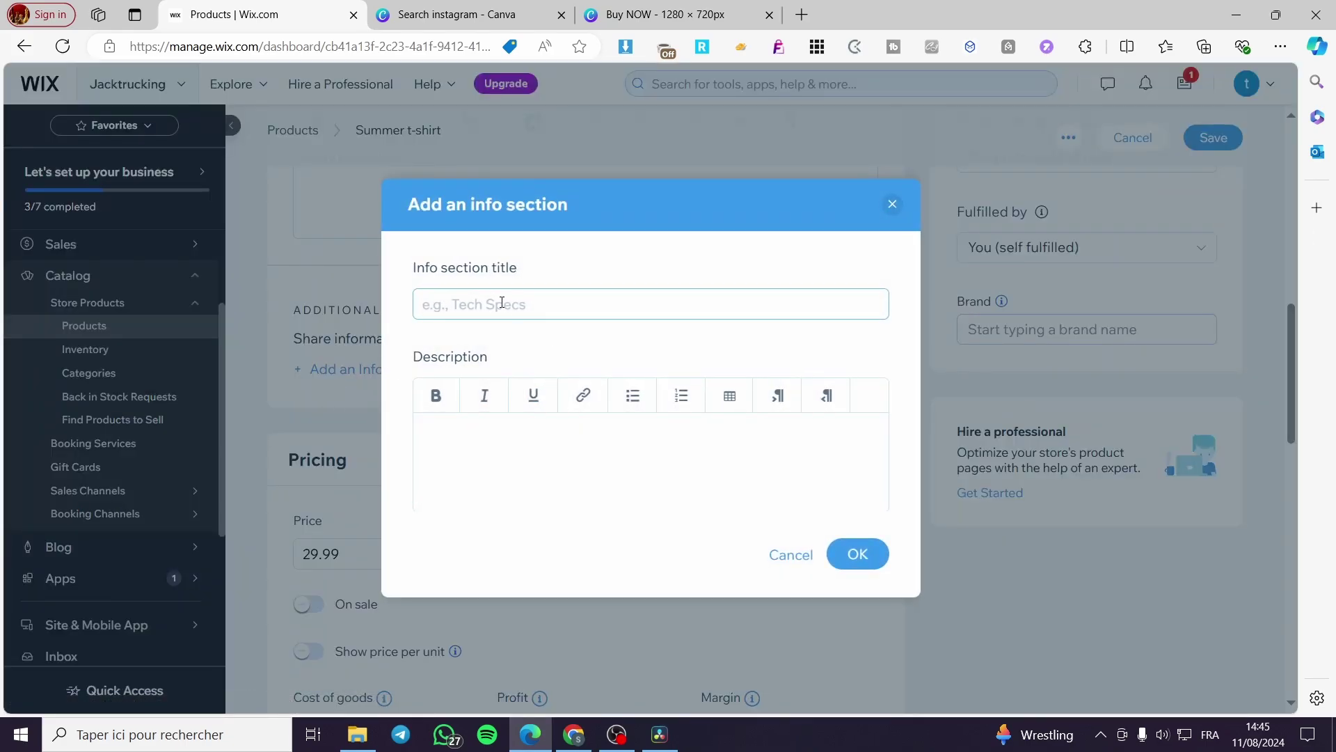
{"action": "left_click", "coordinate": [893, 205]}
{"action": "scroll", "coordinate": [796, 450], "scroll_direction": "down", "scroll_amount": 4}
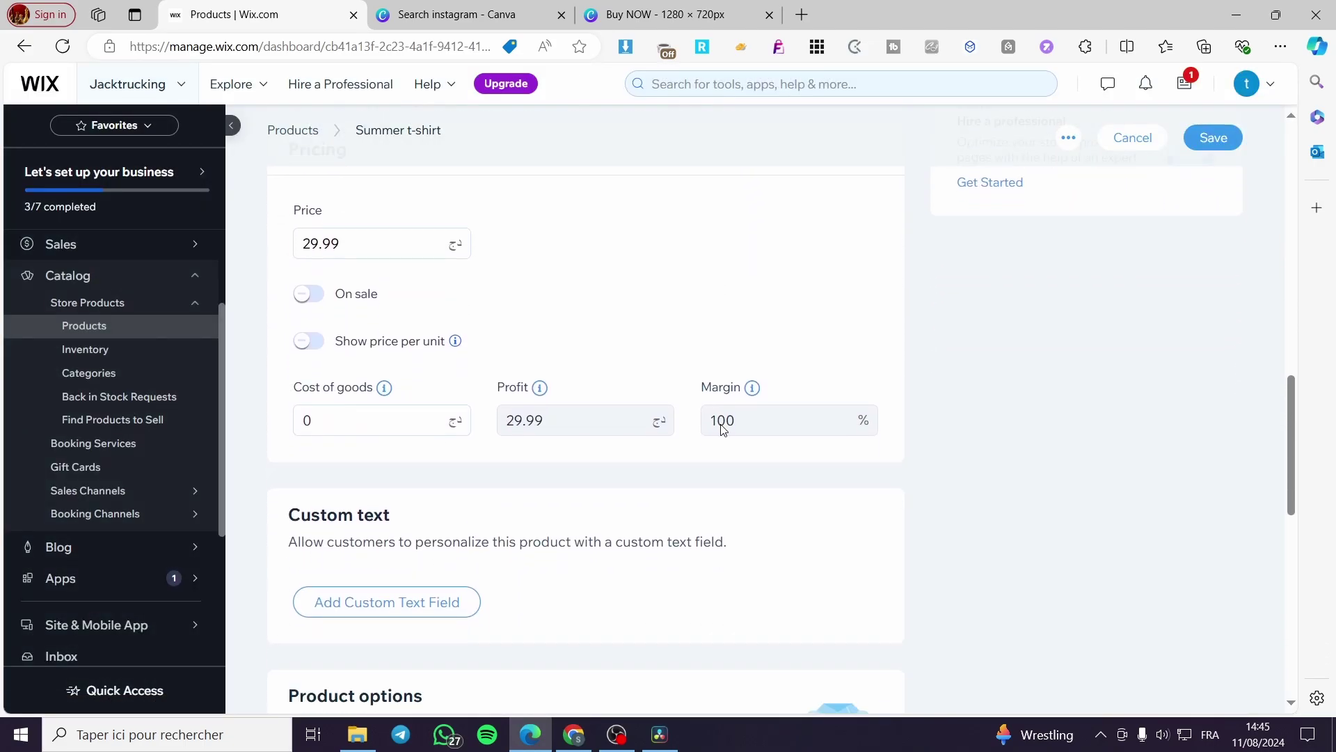
{"action": "scroll", "coordinate": [721, 430], "scroll_direction": "down", "scroll_amount": 1}
{"action": "scroll", "coordinate": [364, 208], "scroll_direction": "up", "scroll_amount": 1}
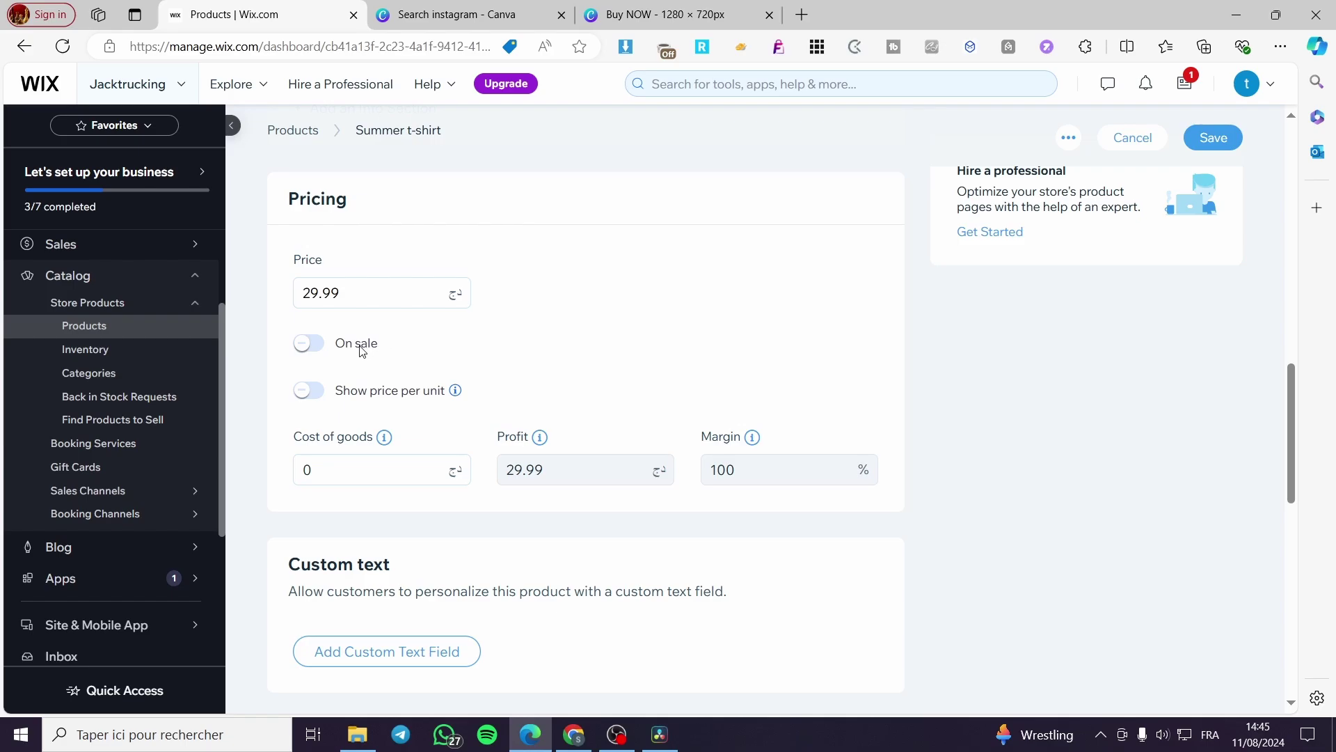
{"action": "scroll", "coordinate": [429, 294], "scroll_direction": "down", "scroll_amount": 3}
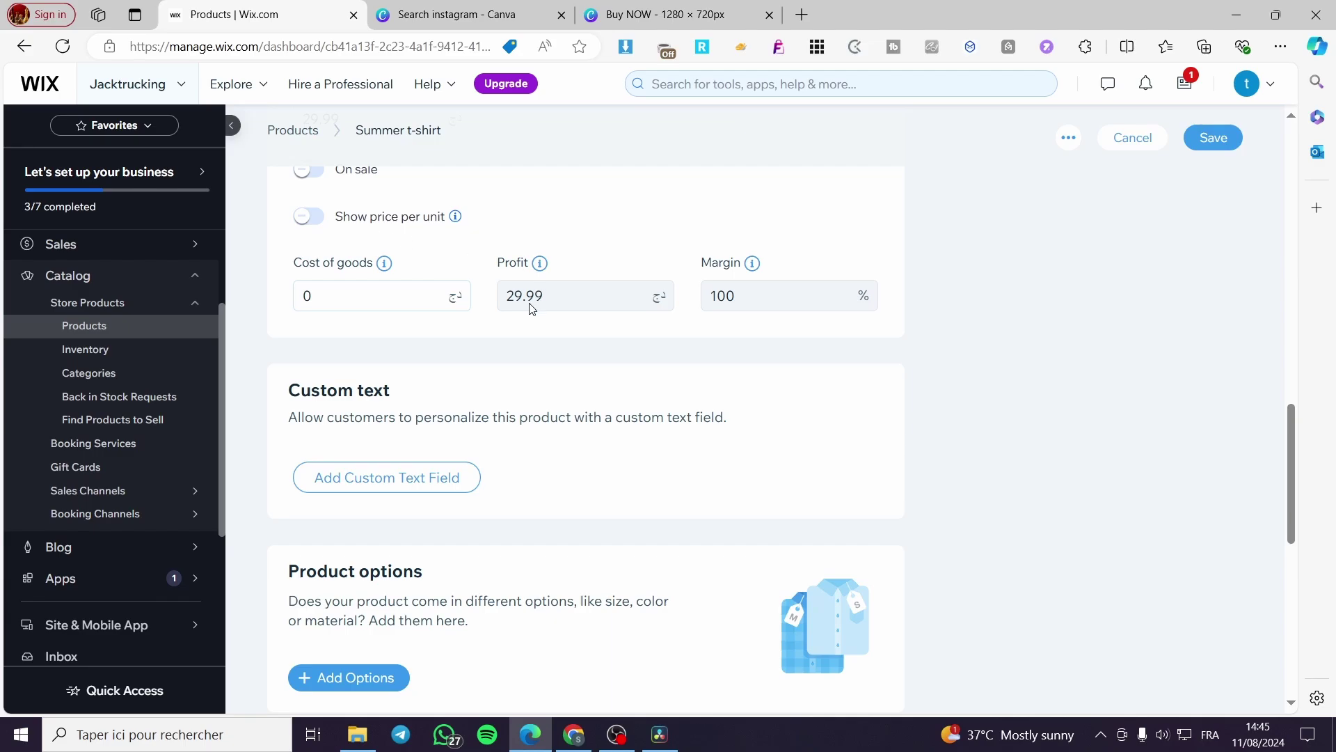
{"action": "scroll", "coordinate": [782, 392], "scroll_direction": "down", "scroll_amount": 2}
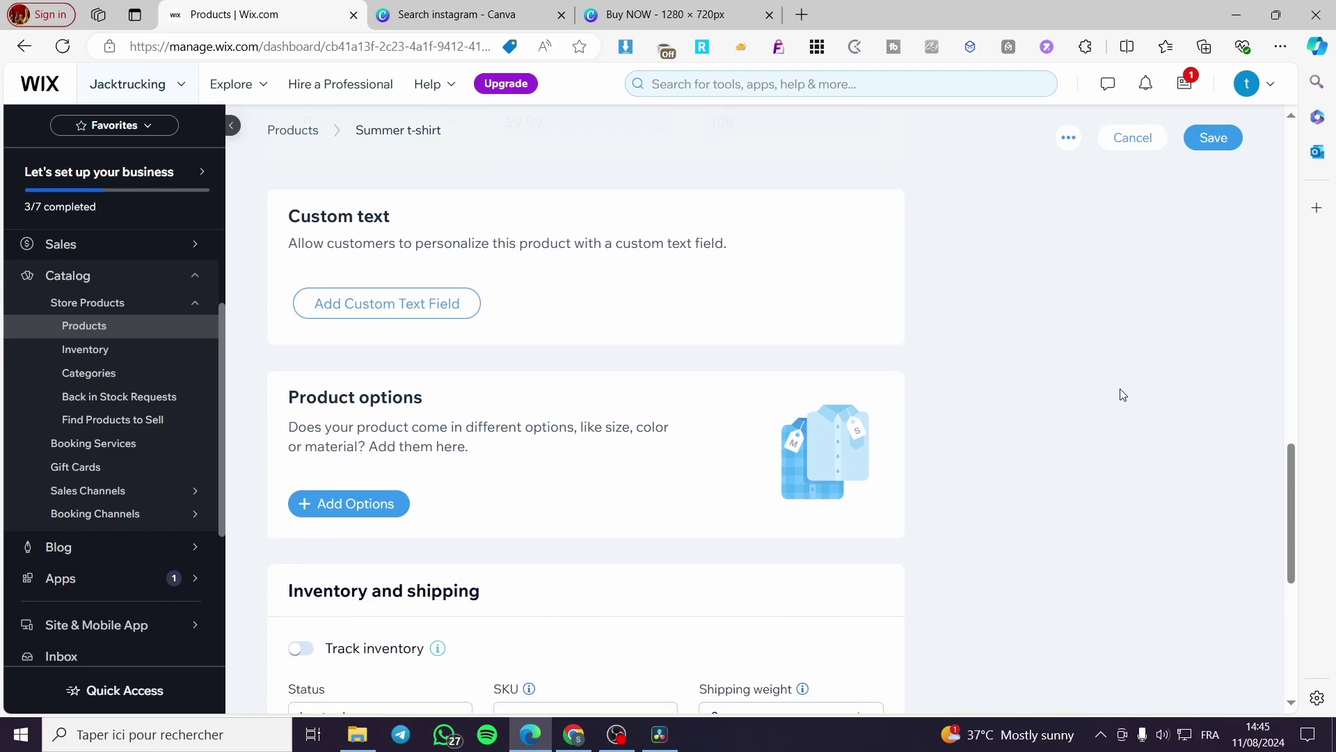
{"action": "scroll", "coordinate": [1126, 418], "scroll_direction": "down", "scroll_amount": 2}
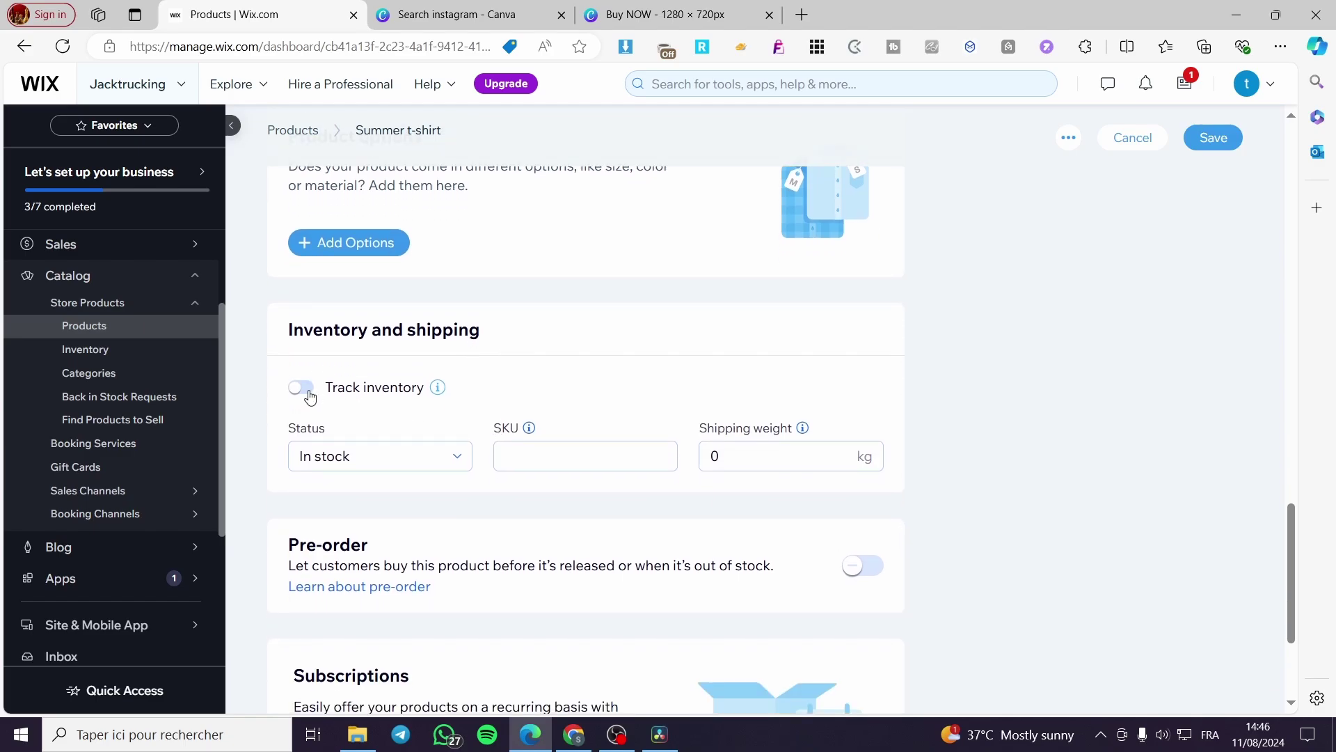
{"action": "left_click", "coordinate": [311, 395]}
{"action": "left_click", "coordinate": [341, 452]}
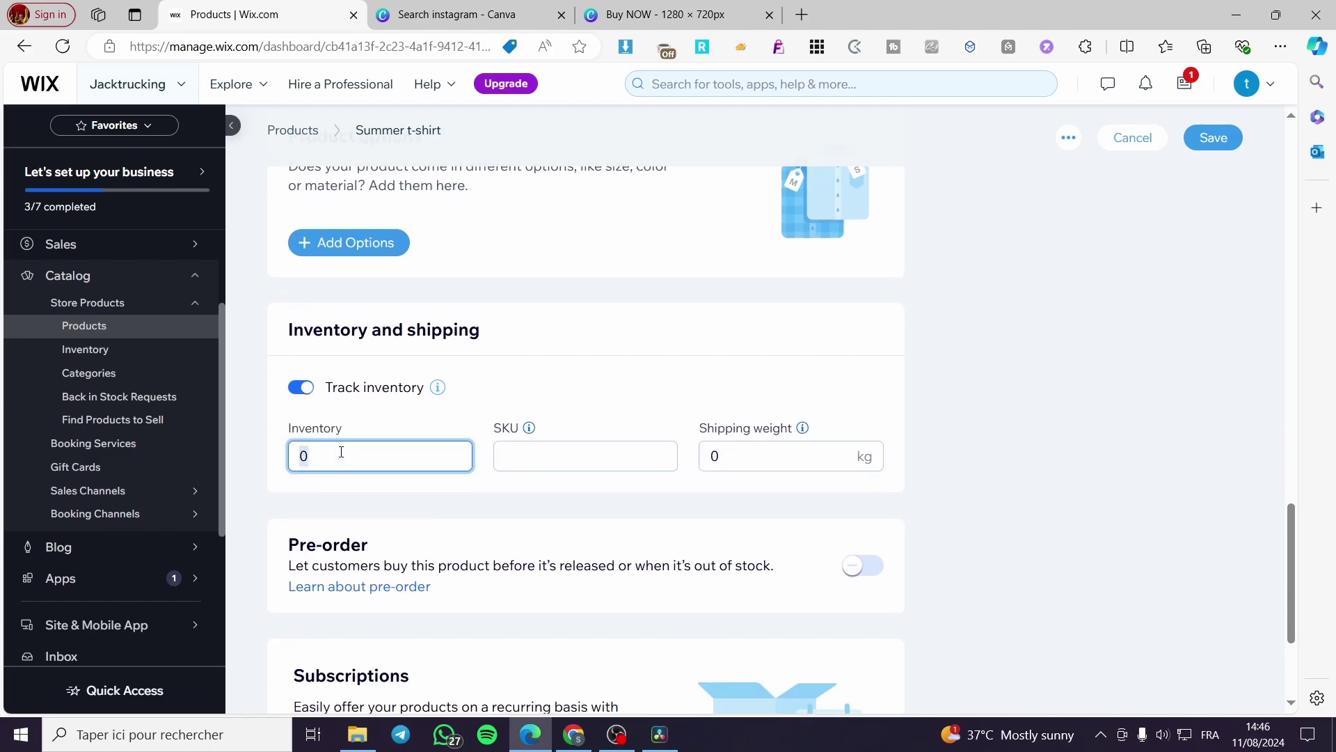
- Set the inventory quantity to 9999 and the shipping weight to 0.2 kg
{"action": "type", "text": "9999"}
{"action": "left_click", "coordinate": [970, 438]}
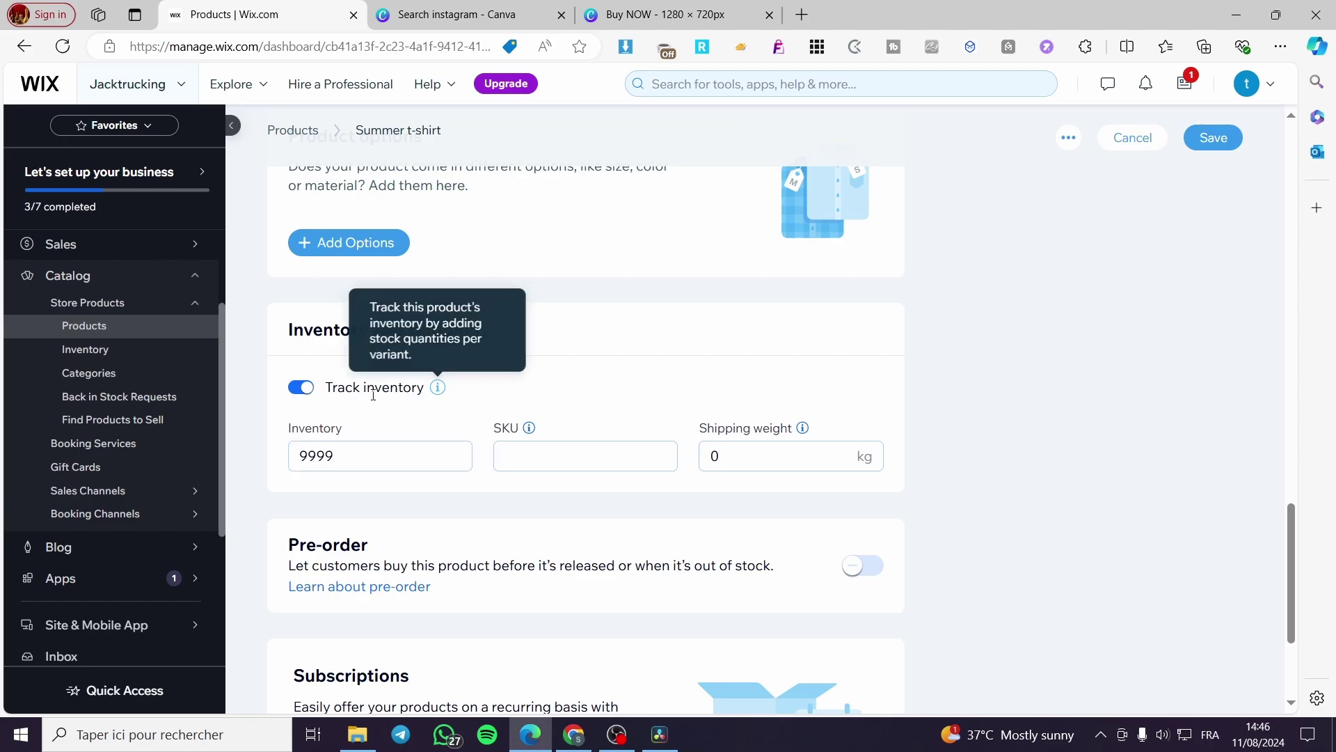
{"action": "left_click", "coordinate": [735, 457]}
{"action": "type", "text": "0"}
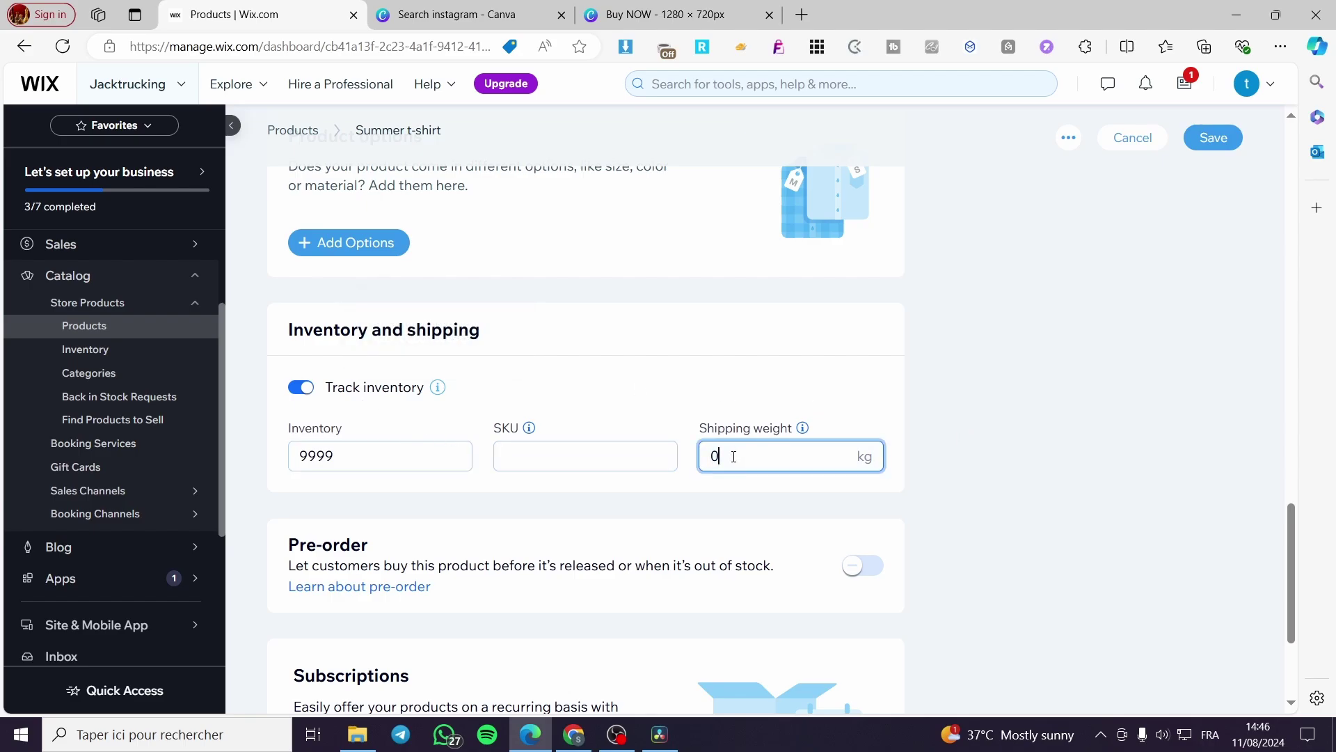
{"action": "left_click", "coordinate": [1050, 425]}
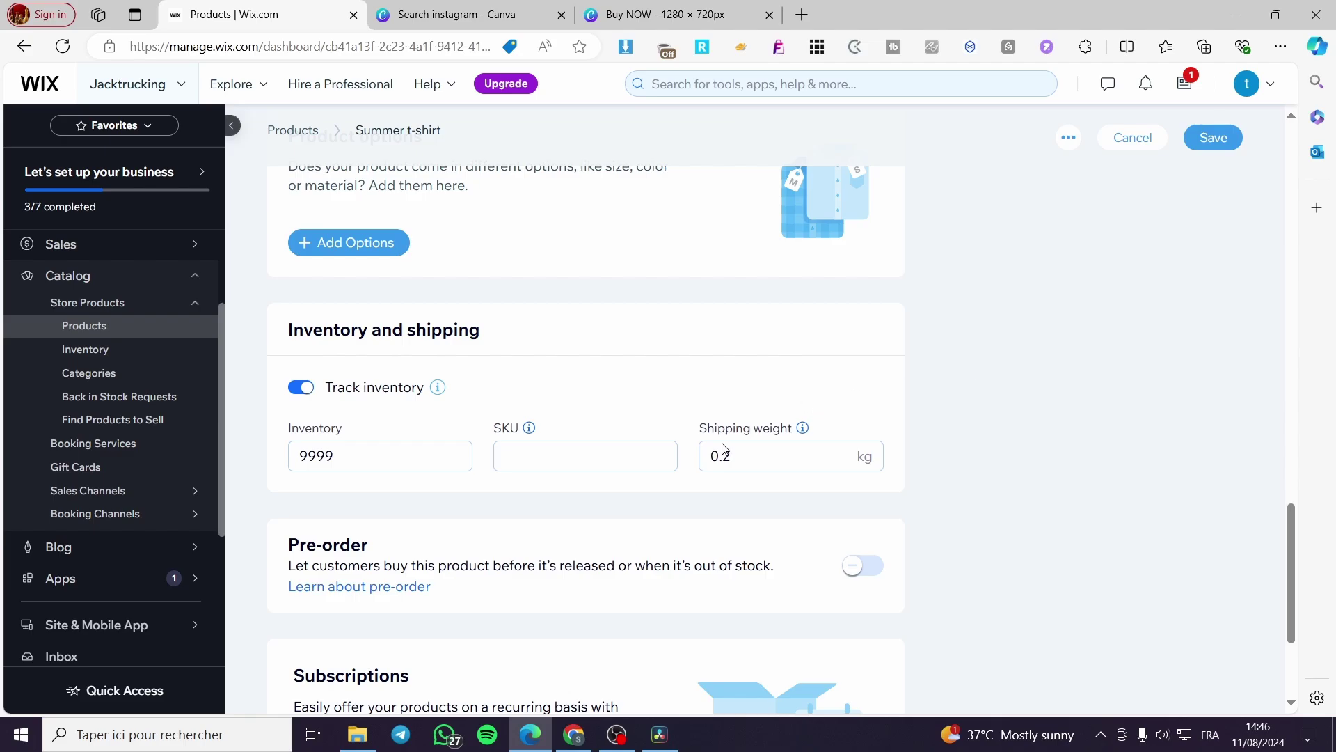
{"action": "scroll", "coordinate": [724, 449], "scroll_direction": "down", "scroll_amount": 3}
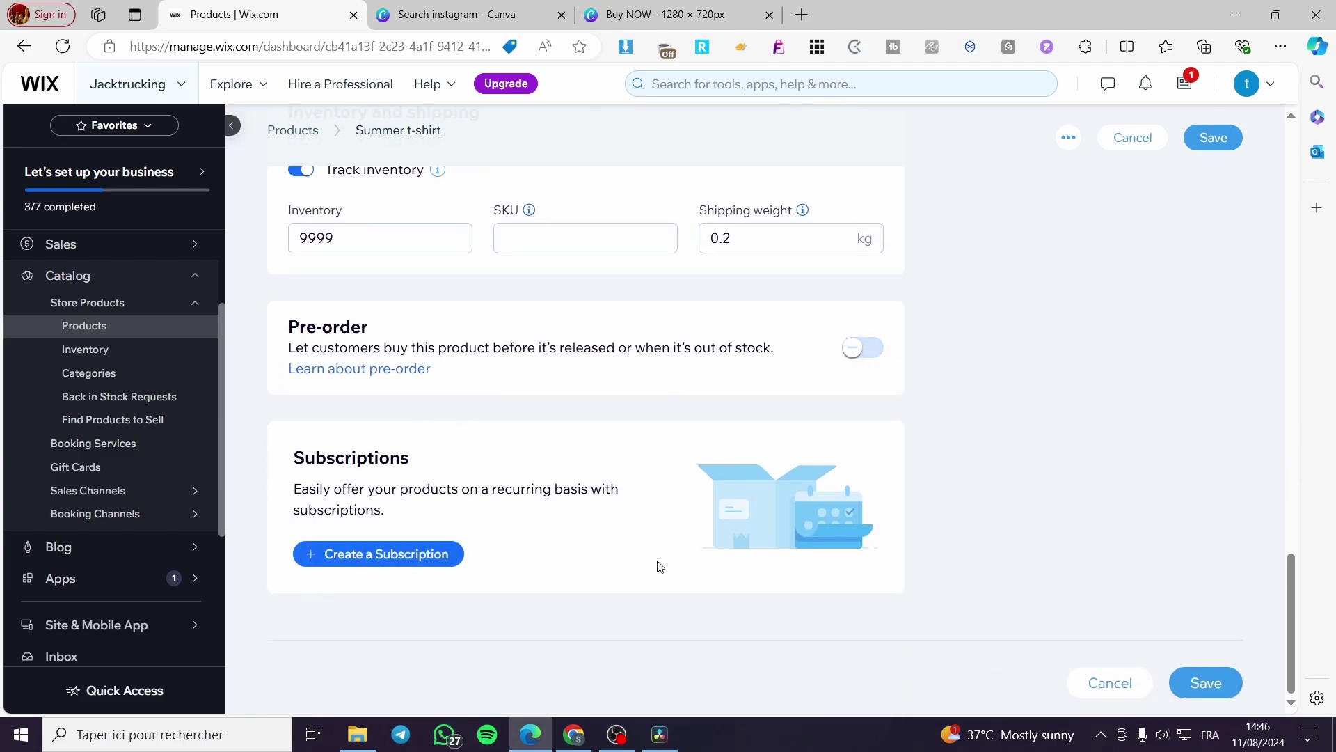
{"action": "scroll", "coordinate": [660, 566], "scroll_direction": "up", "scroll_amount": 7}
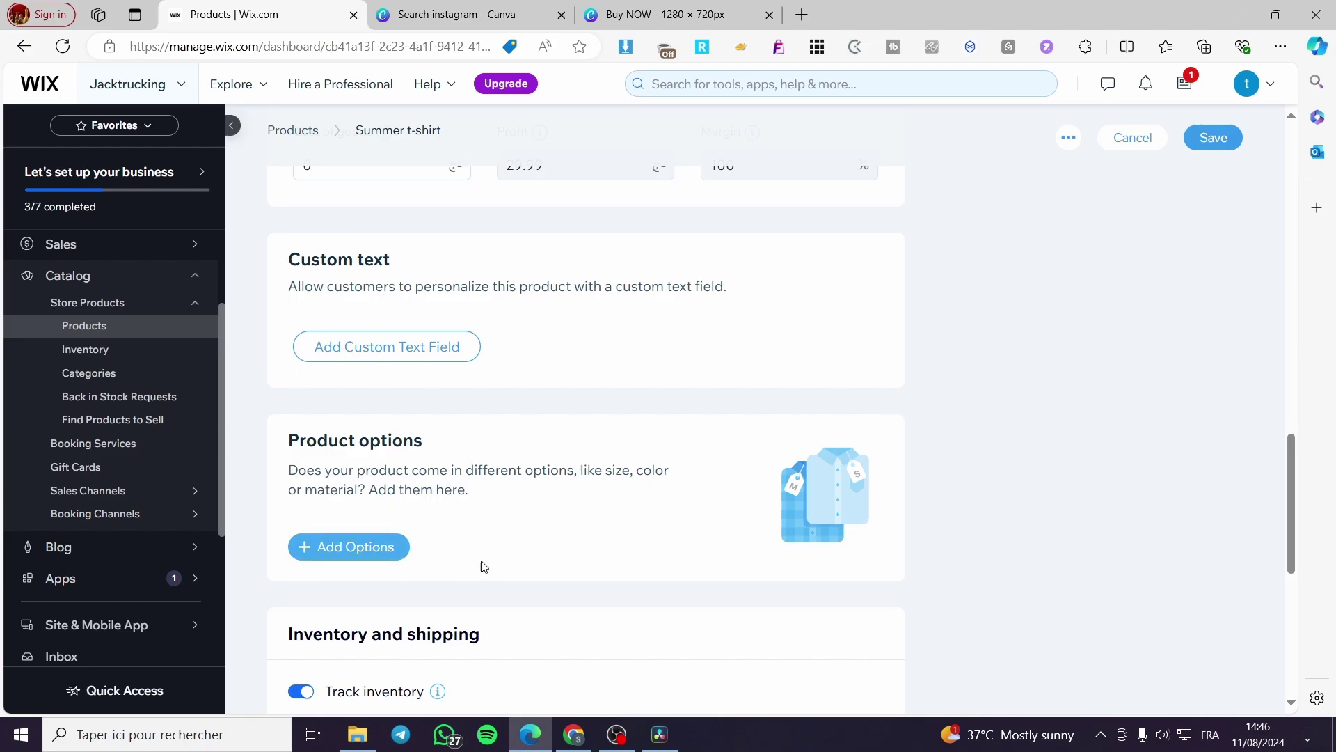
- Start a new product option named Color, shown as colour swatches
{"action": "left_click", "coordinate": [341, 548]}
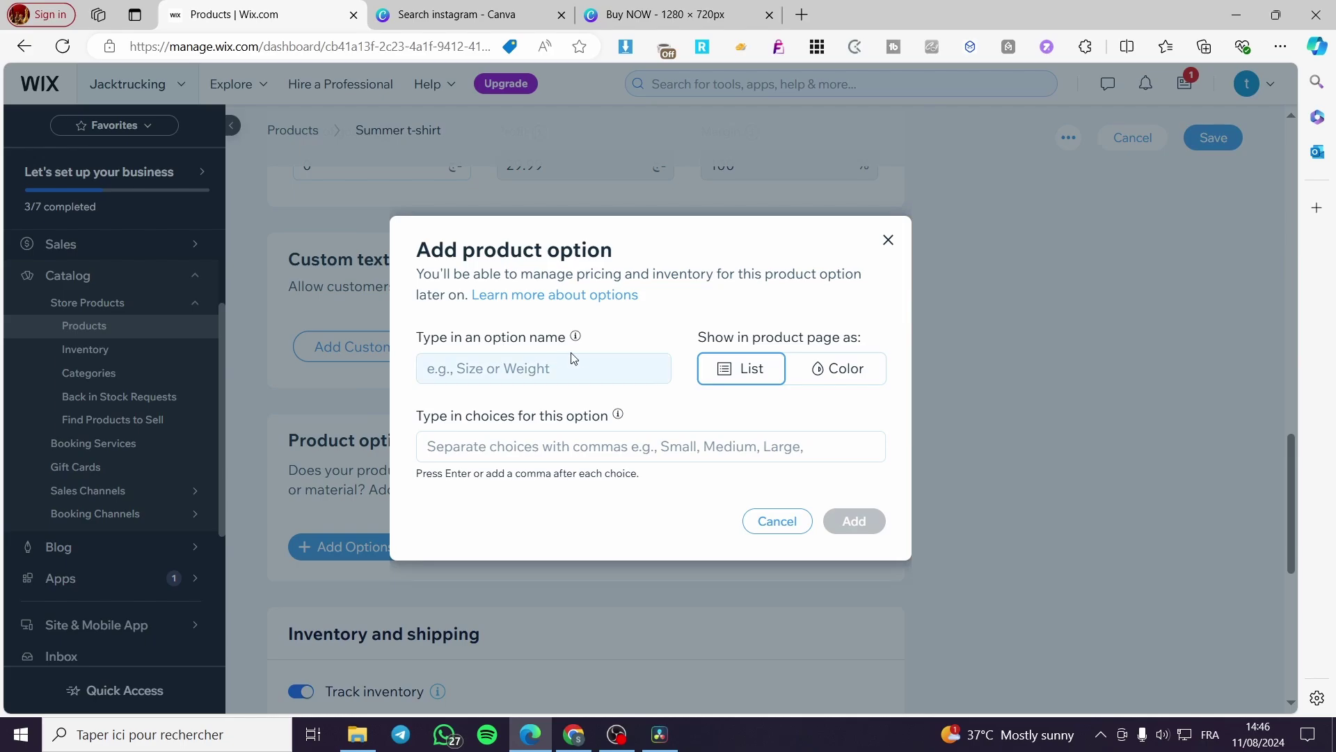
{"action": "left_click", "coordinate": [540, 374]}
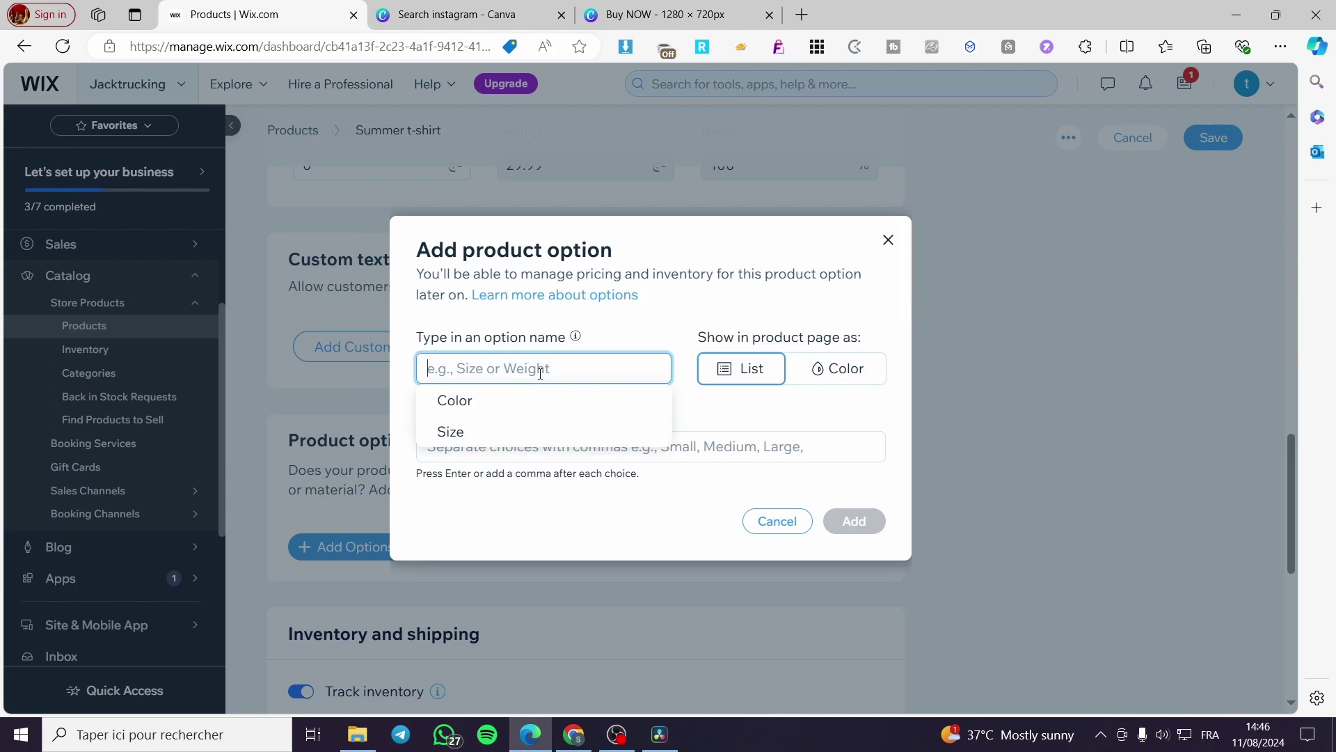
{"action": "left_click", "coordinate": [507, 407]}
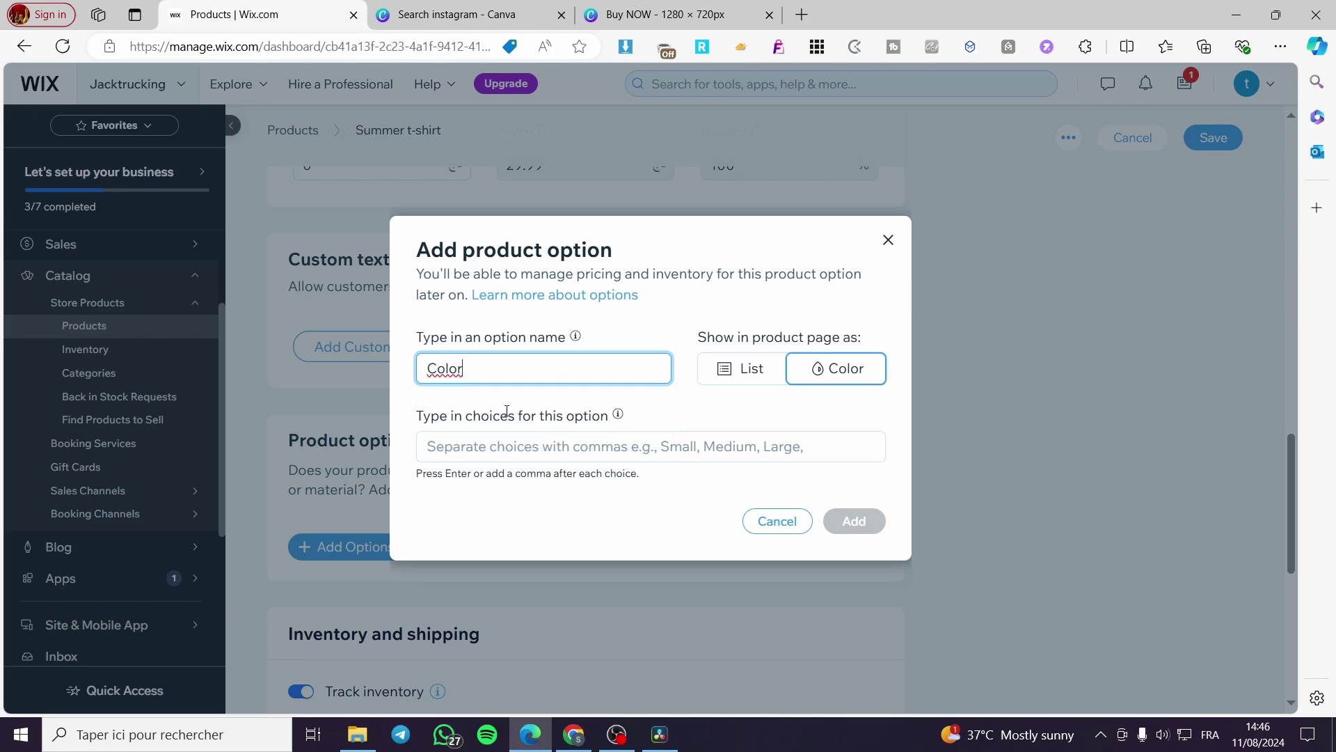
{"action": "left_click", "coordinate": [581, 367]}
{"action": "left_click", "coordinate": [656, 329]}
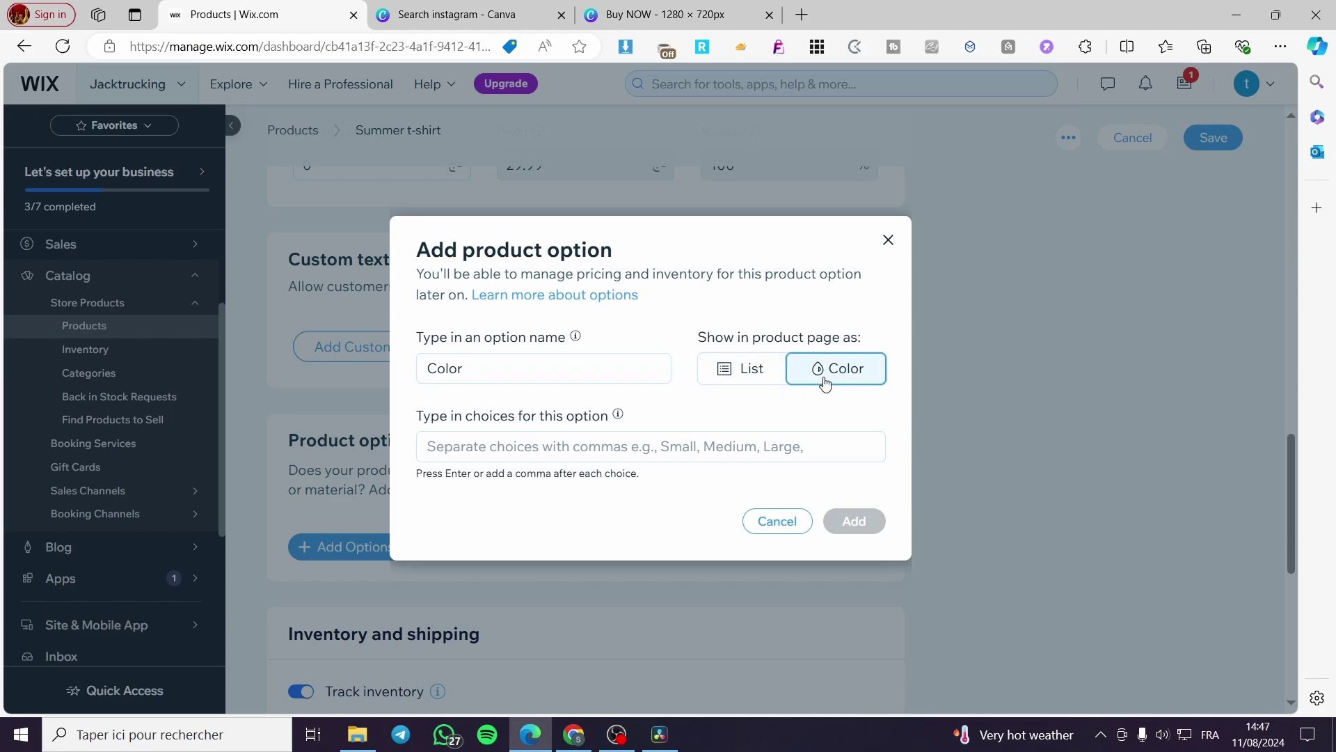
{"action": "left_click", "coordinate": [739, 373]}
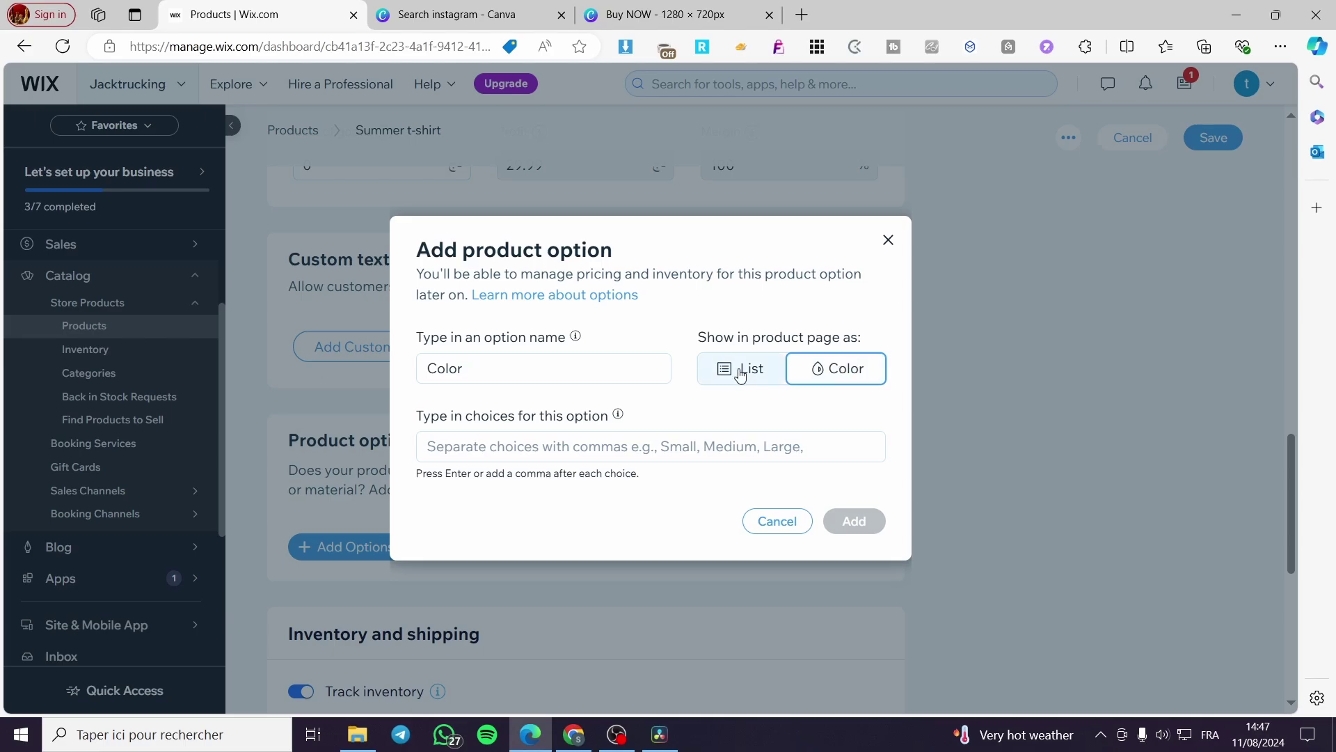
{"action": "left_click", "coordinate": [853, 375]}
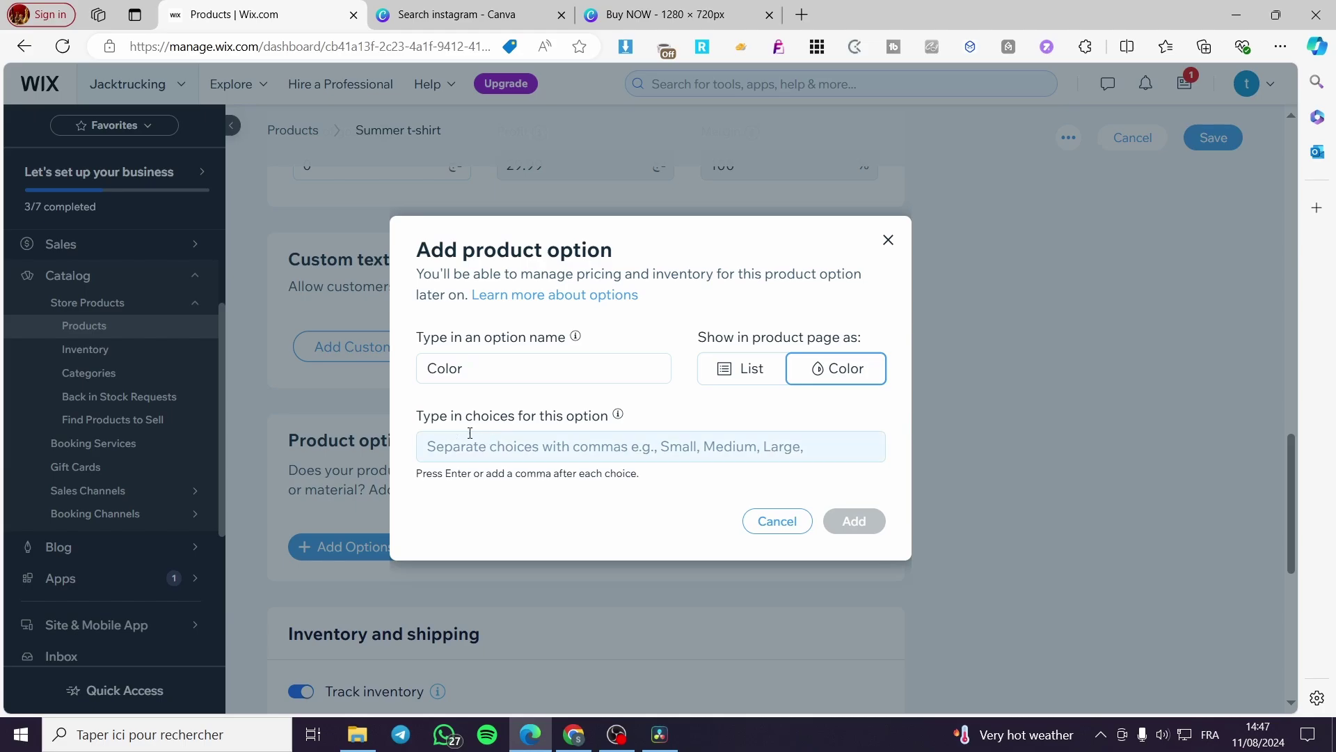
- Give Color the choices Black, White and Yellow (#FFFF00), then add the option
{"action": "left_click", "coordinate": [538, 444]}
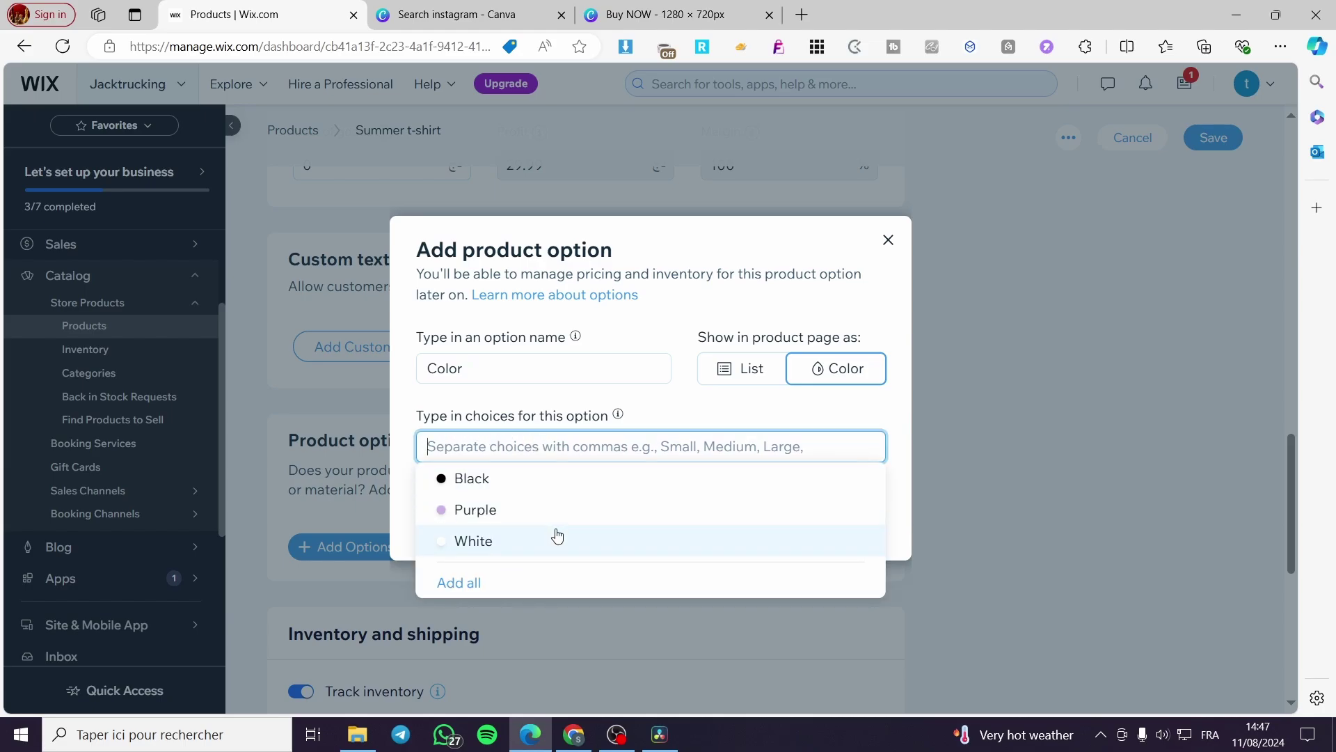
{"action": "left_click", "coordinate": [455, 584]}
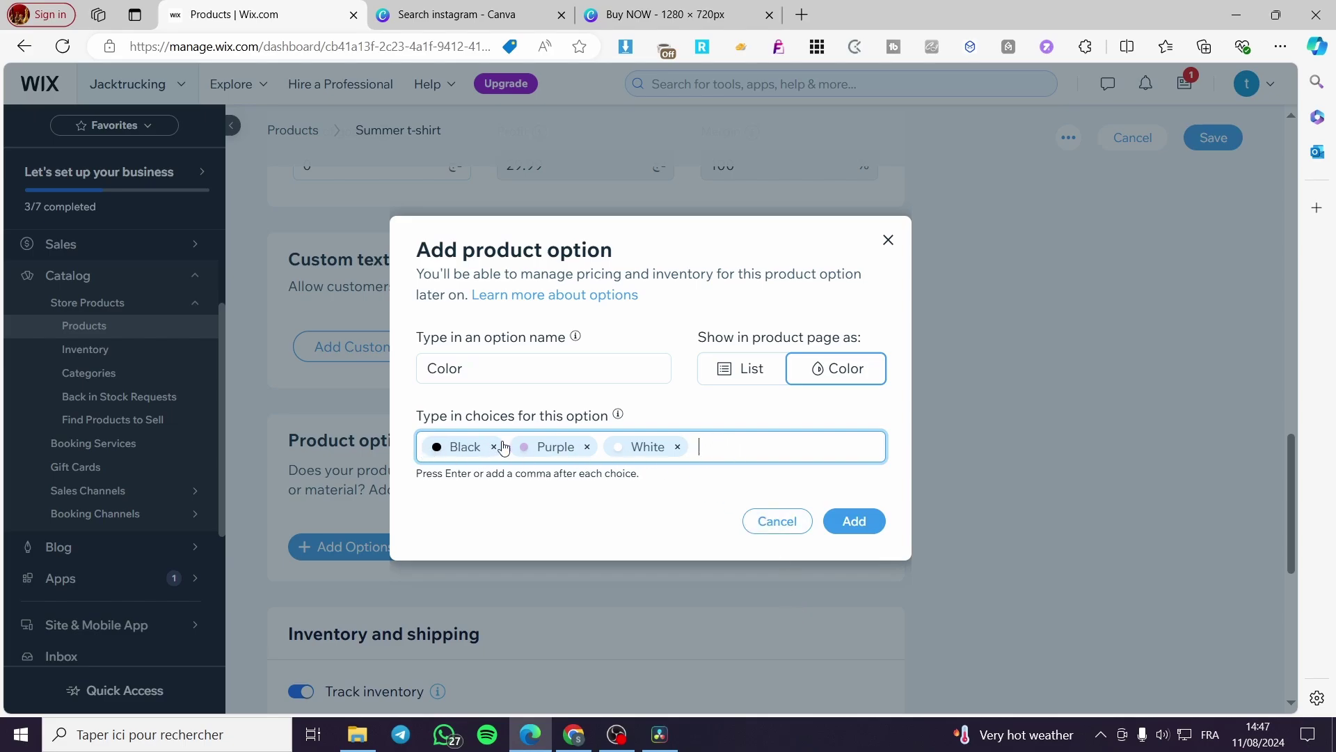
{"action": "left_click", "coordinate": [588, 447]}
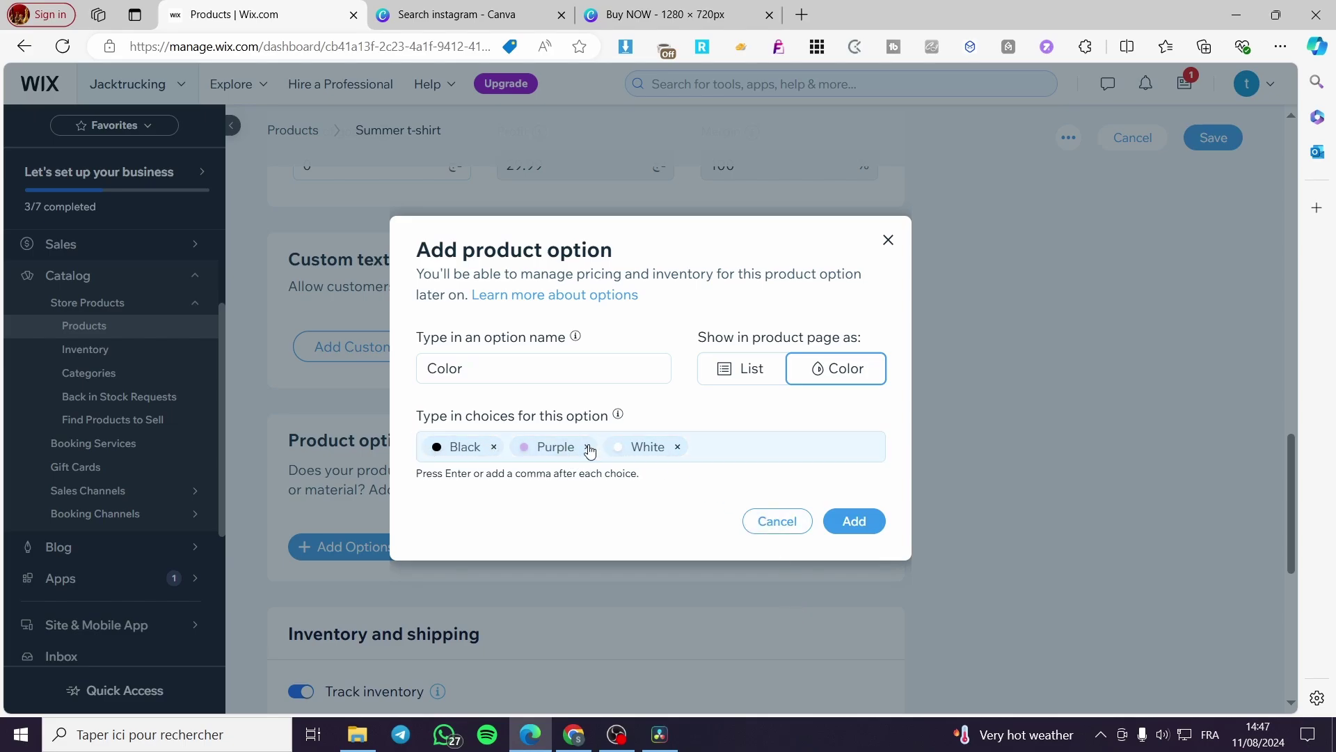
{"action": "left_click", "coordinate": [589, 446]}
{"action": "left_click", "coordinate": [650, 445]}
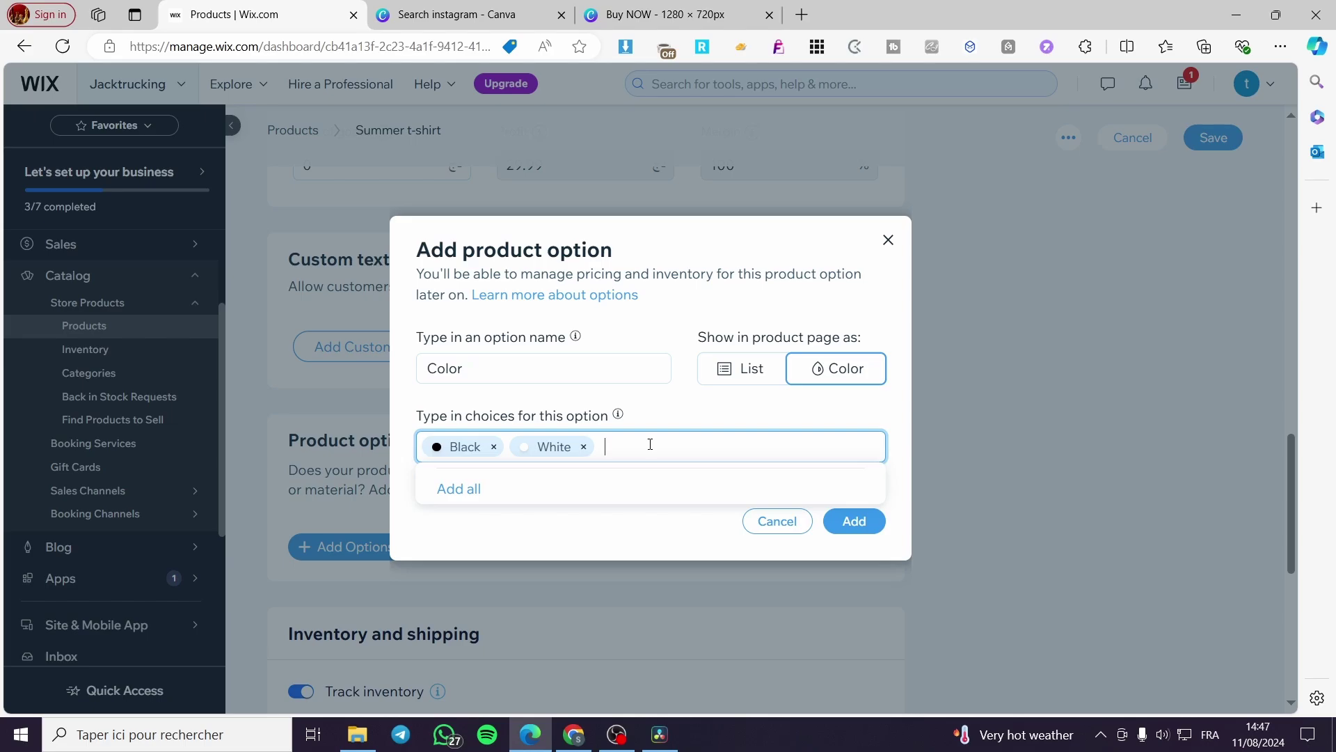
{"action": "type", "text": "Yellow"}
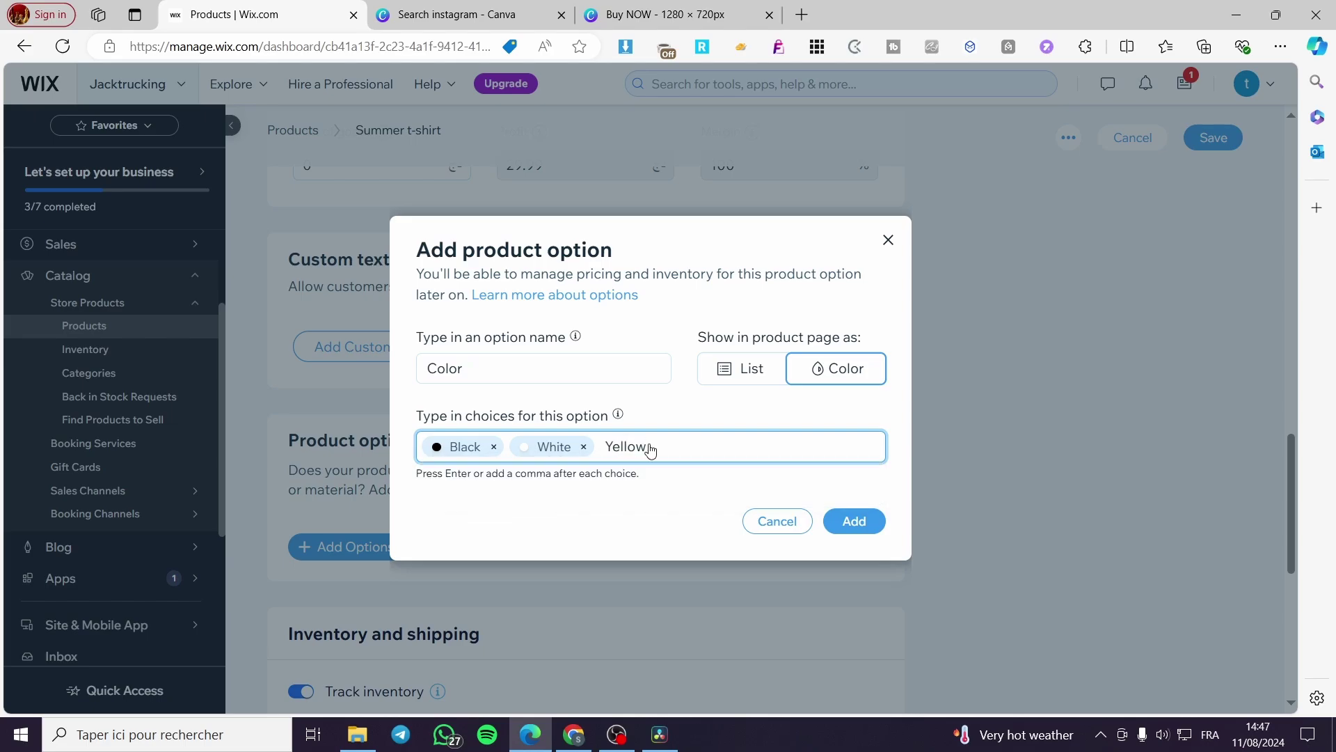
{"action": "key", "text": "Return"}
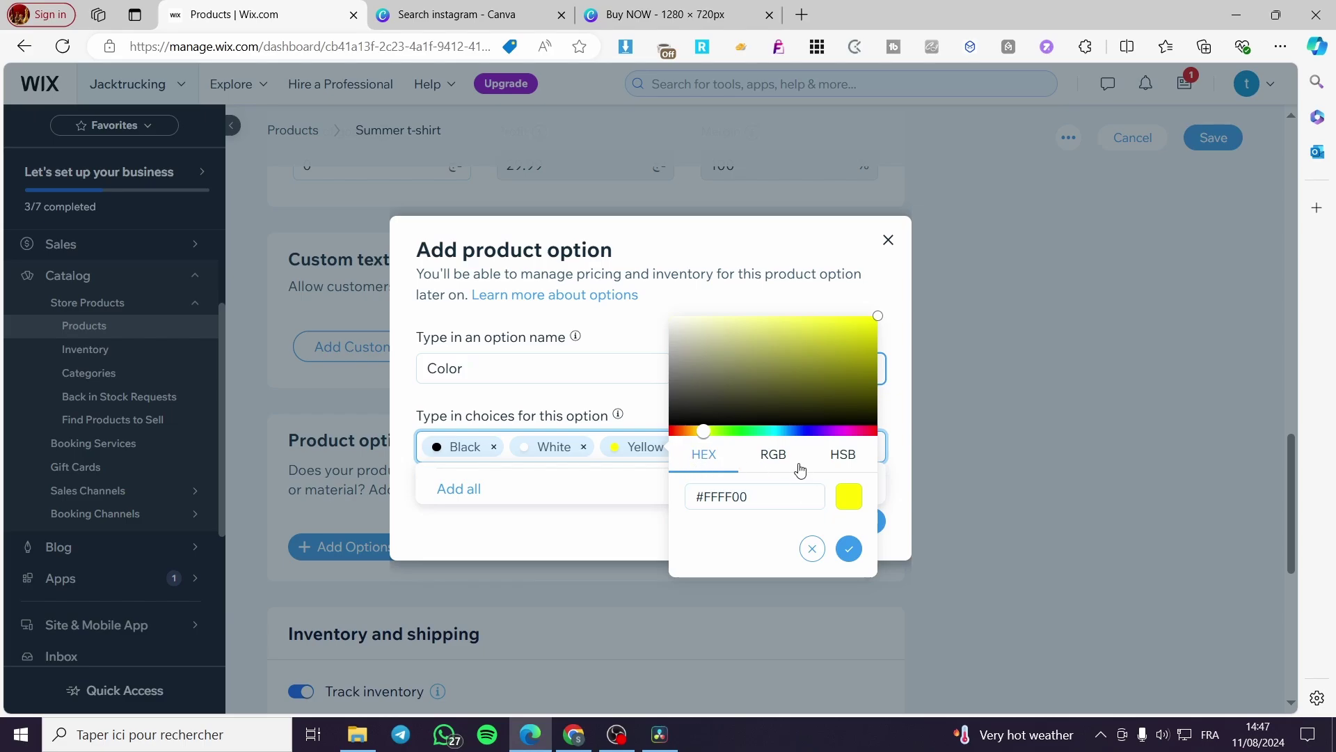
{"action": "left_click", "coordinate": [840, 460]}
{"action": "left_click", "coordinate": [769, 462]}
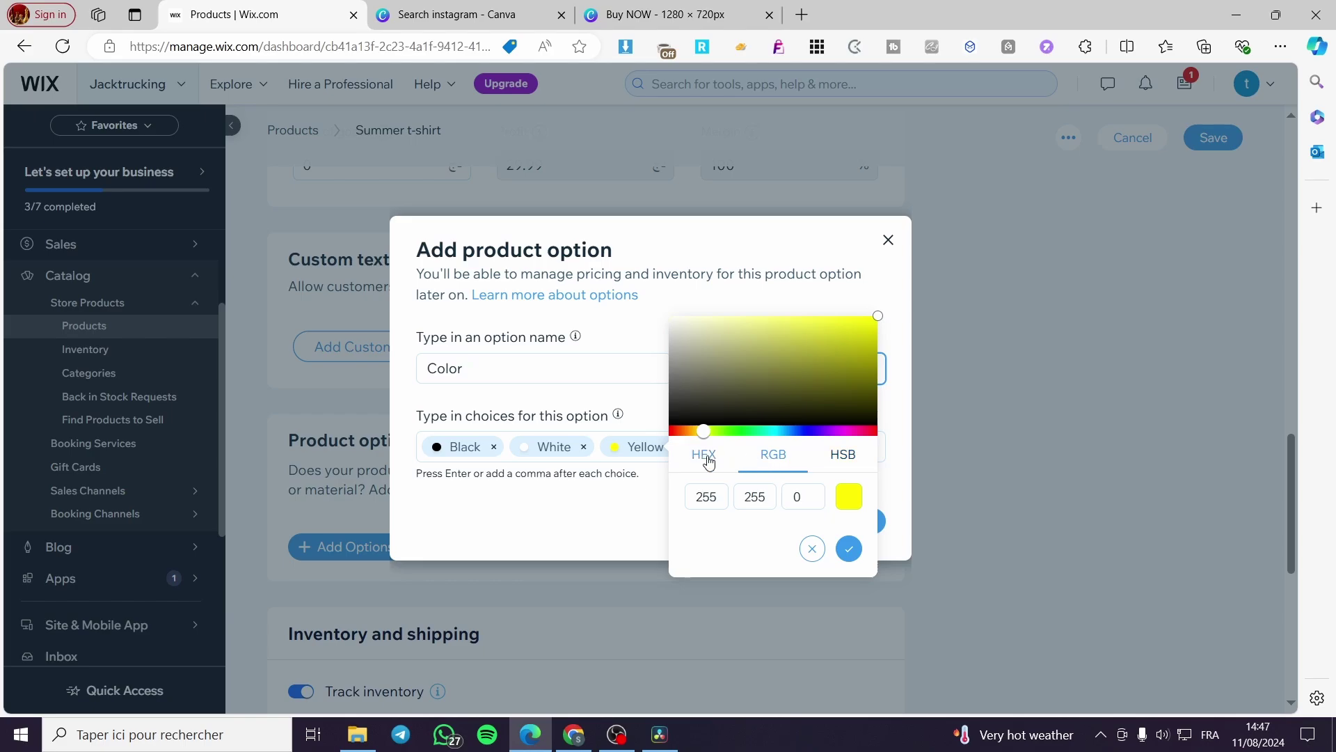
{"action": "left_click", "coordinate": [707, 460]}
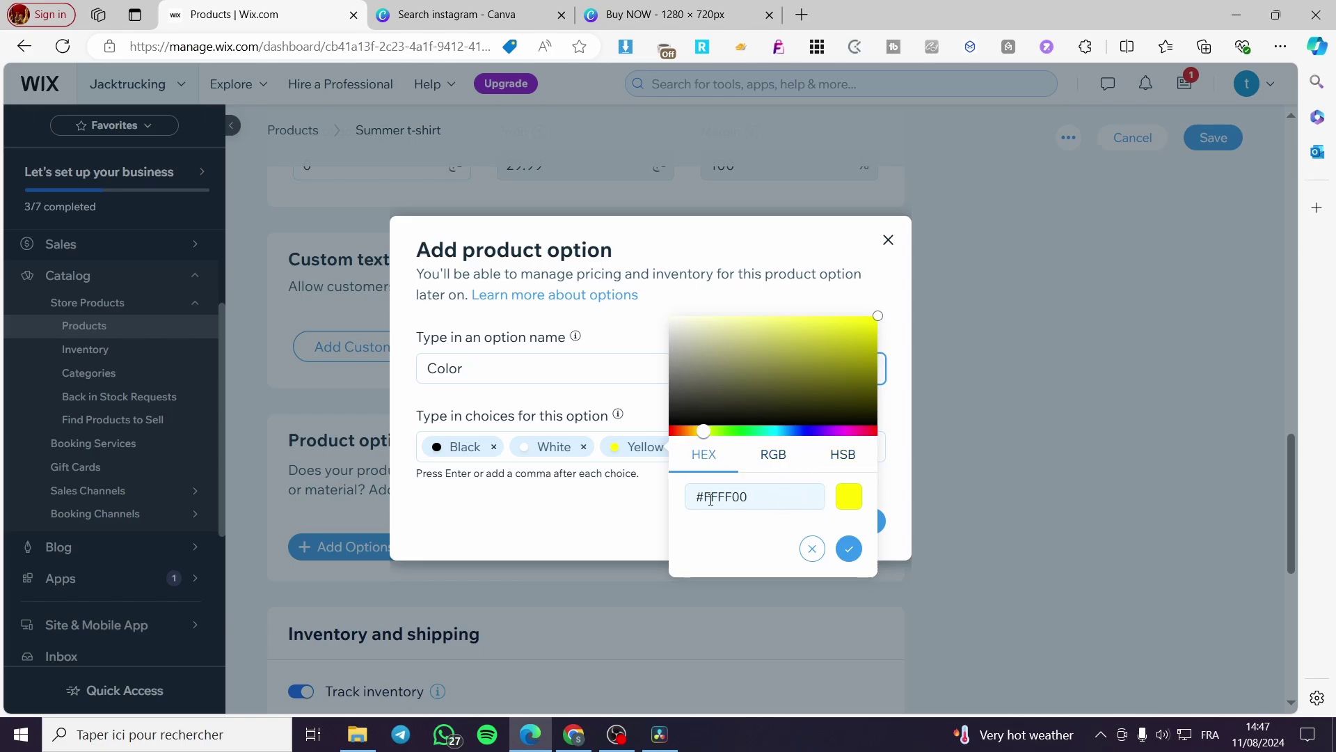
{"action": "left_click", "coordinate": [626, 502]}
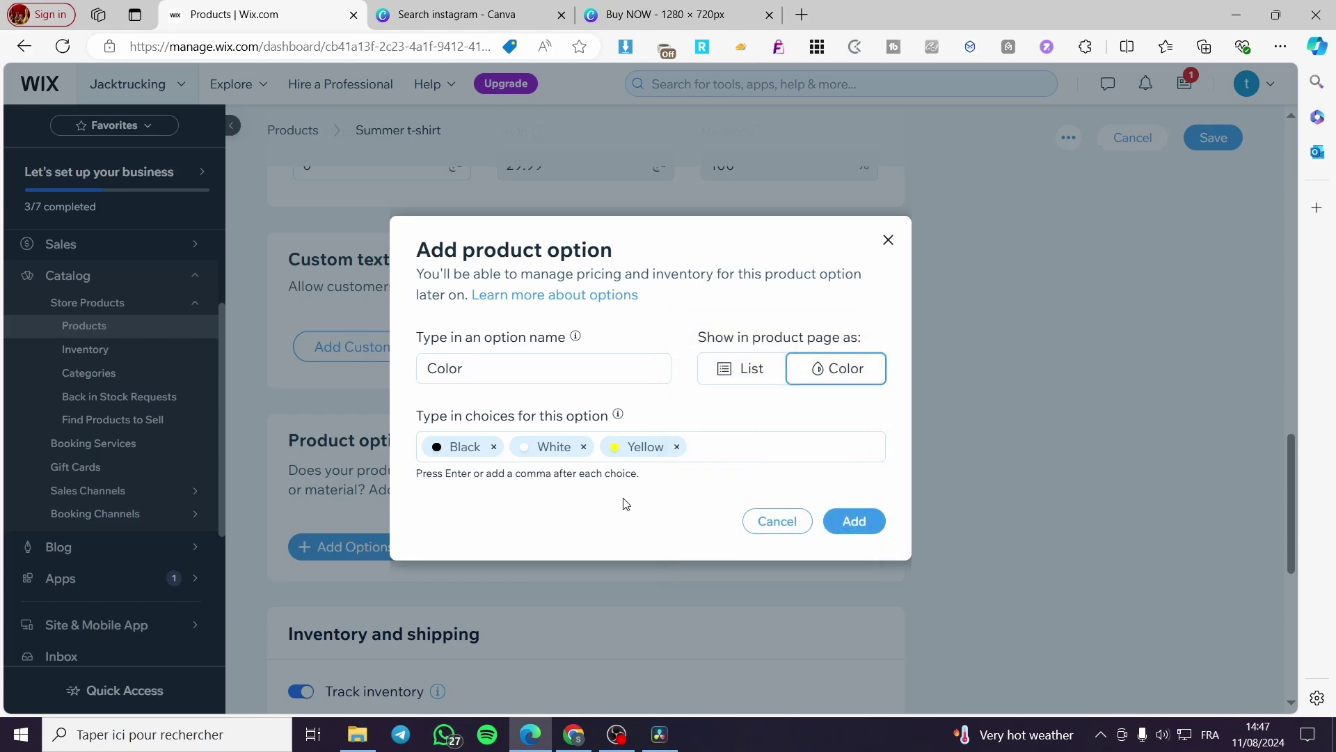
{"action": "left_click", "coordinate": [861, 522]}
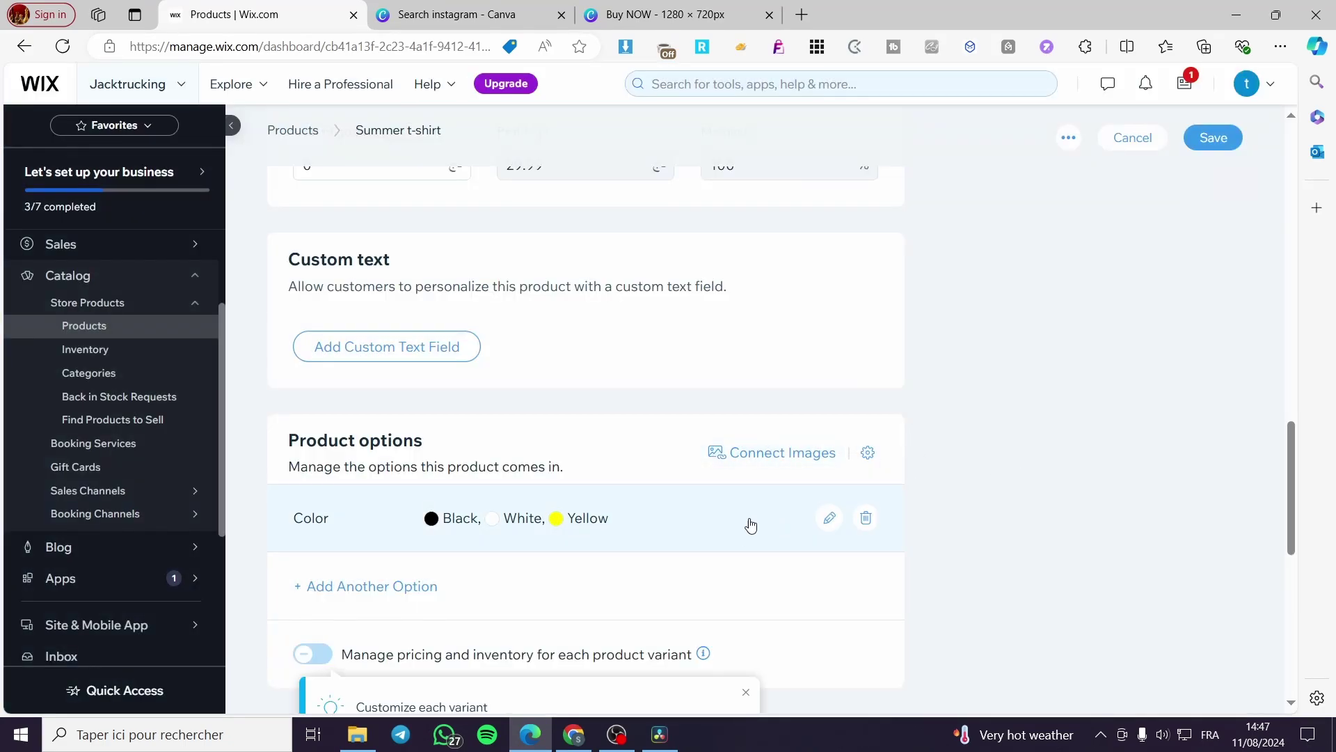
- Connect the grey t-shirt photo from Site Files to the Black choice
{"action": "scroll", "coordinate": [367, 515], "scroll_direction": "down", "scroll_amount": 1}
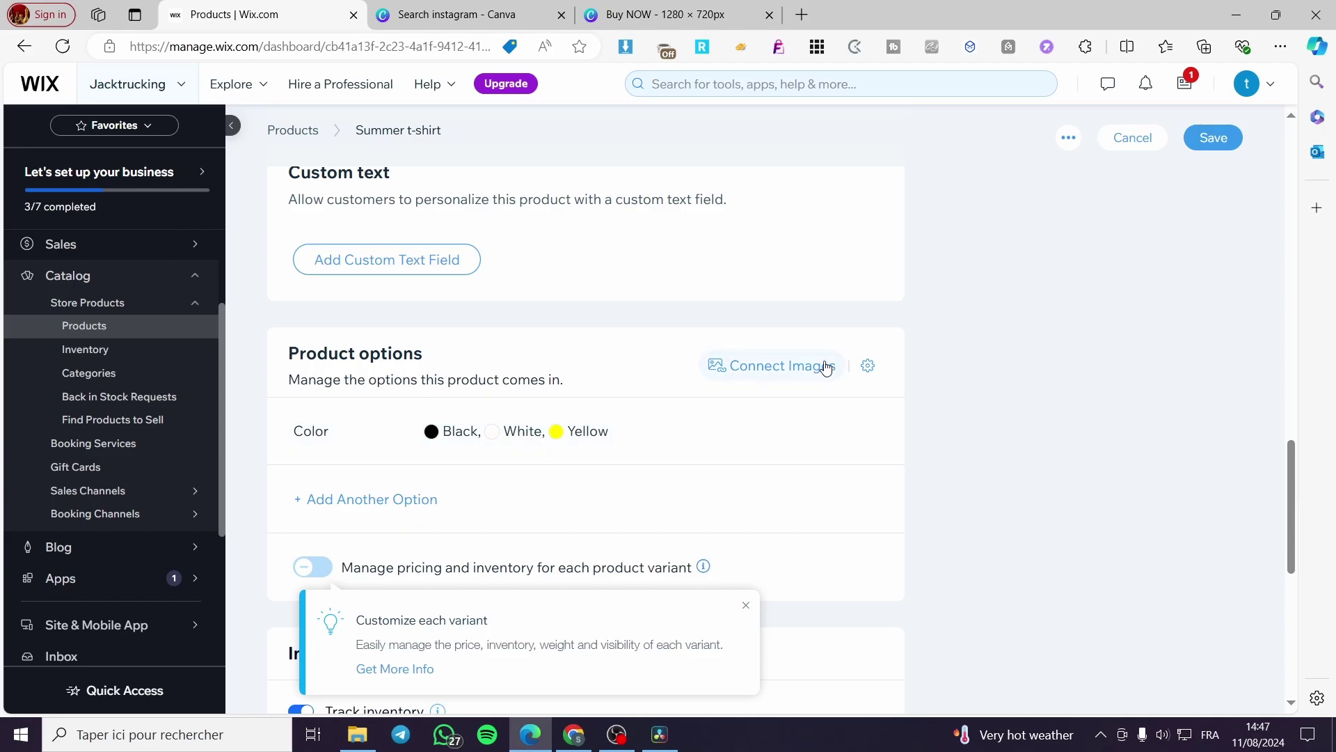
{"action": "left_click", "coordinate": [780, 368]}
{"action": "scroll", "coordinate": [765, 389], "scroll_direction": "down", "scroll_amount": 3}
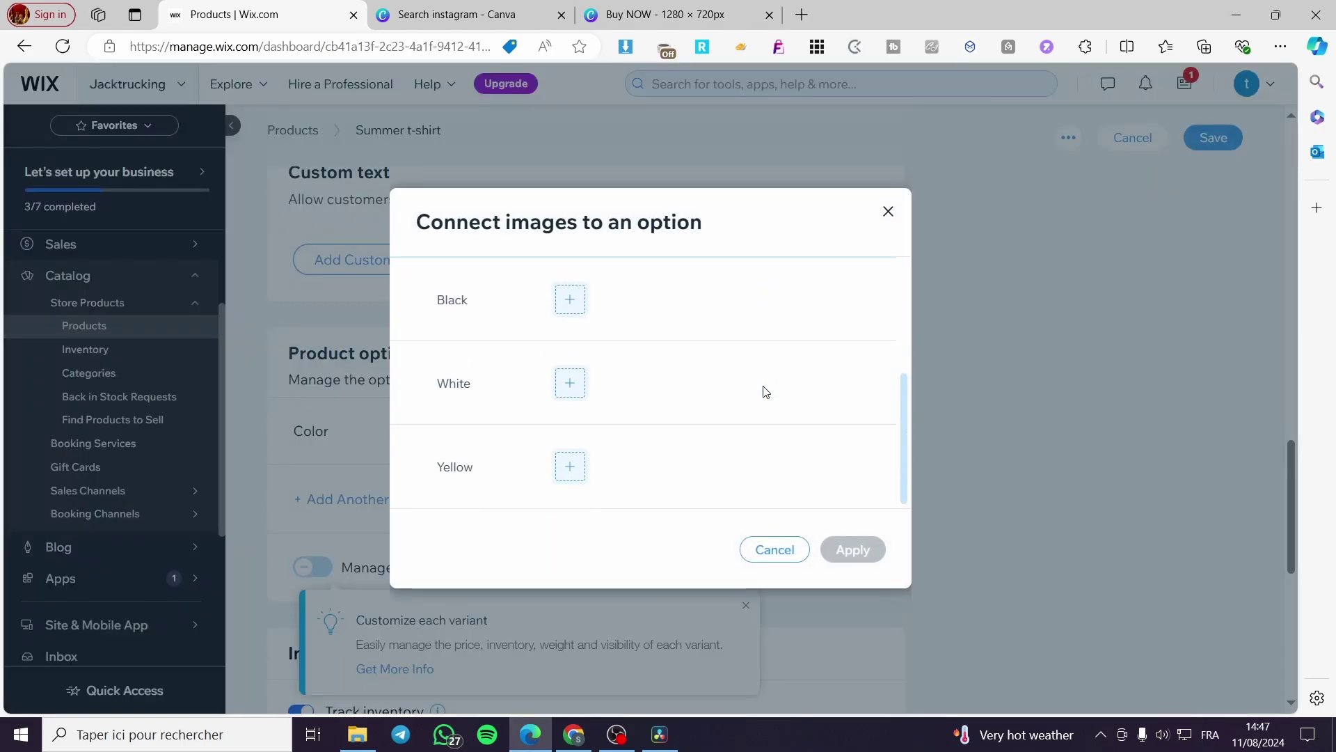
{"action": "left_click", "coordinate": [568, 301]}
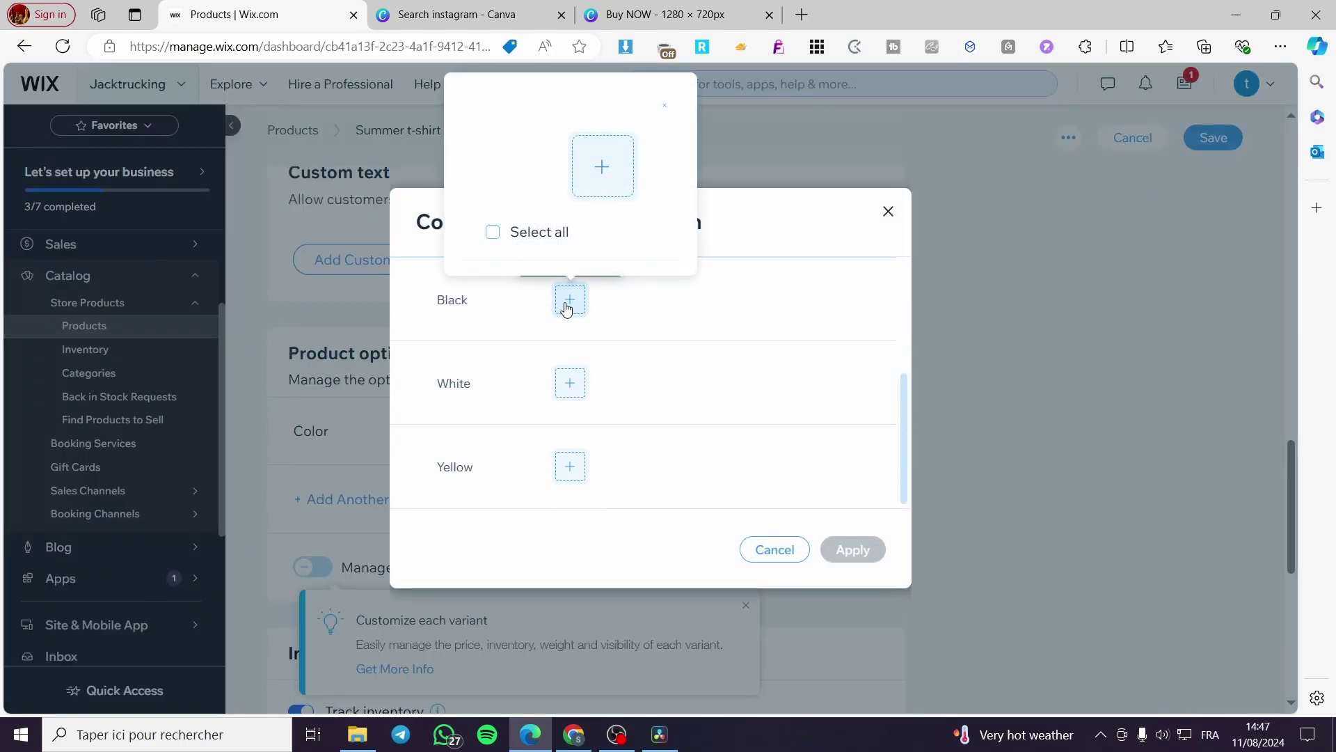
{"action": "left_click", "coordinate": [602, 166]}
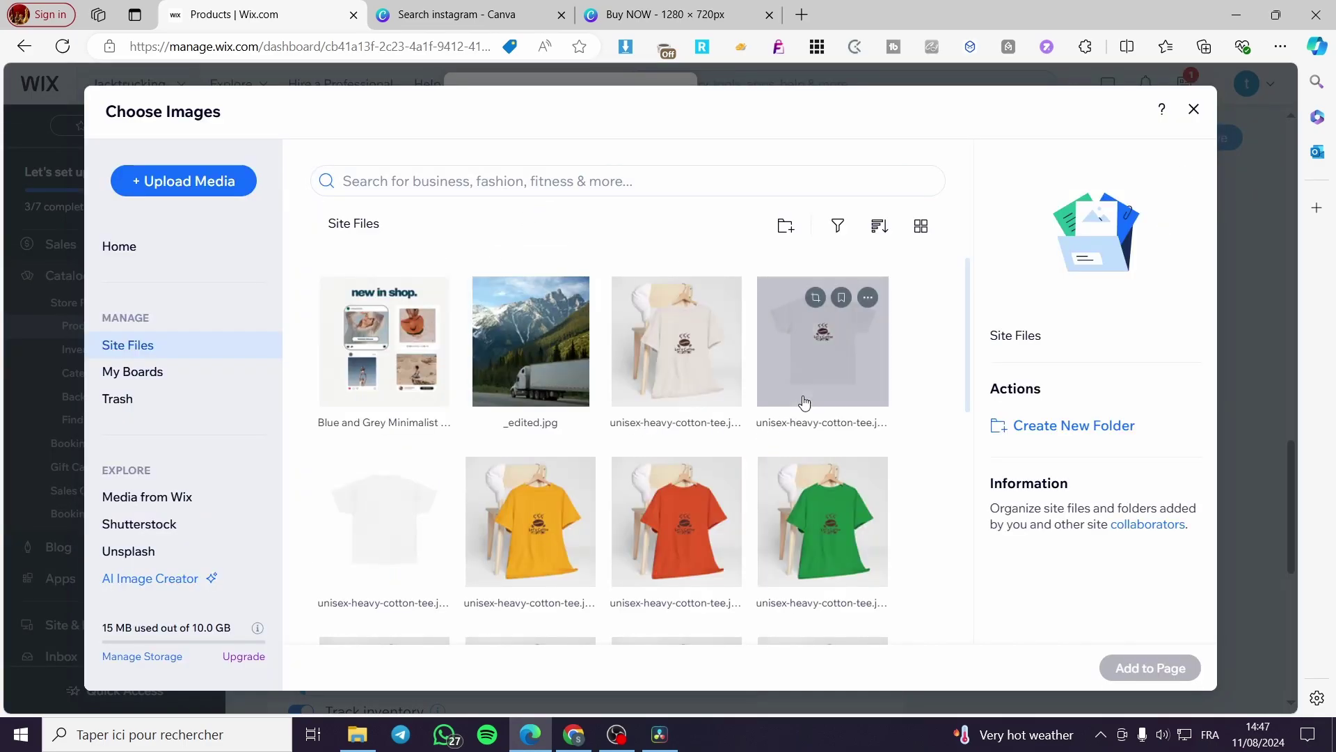
{"action": "scroll", "coordinate": [799, 403], "scroll_direction": "down", "scroll_amount": 5}
{"action": "left_click", "coordinate": [670, 390]}
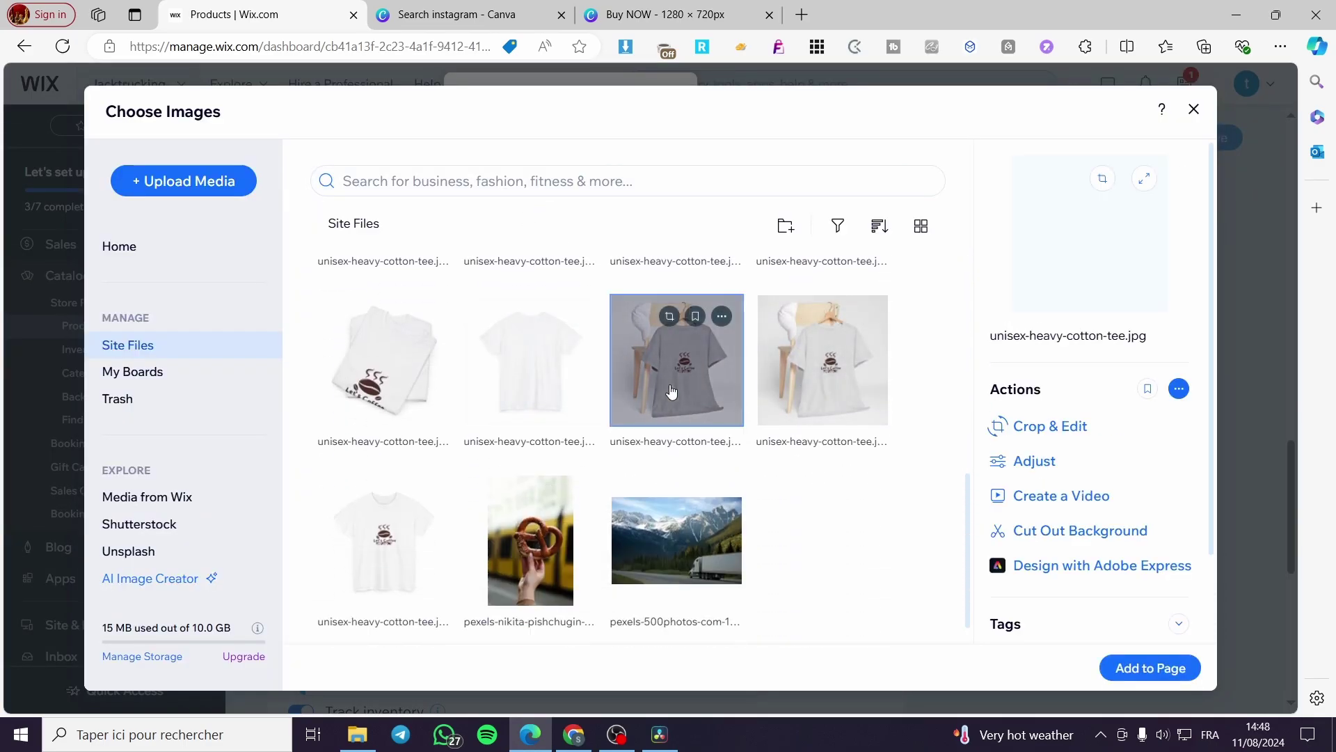
{"action": "left_click", "coordinate": [1155, 669]}
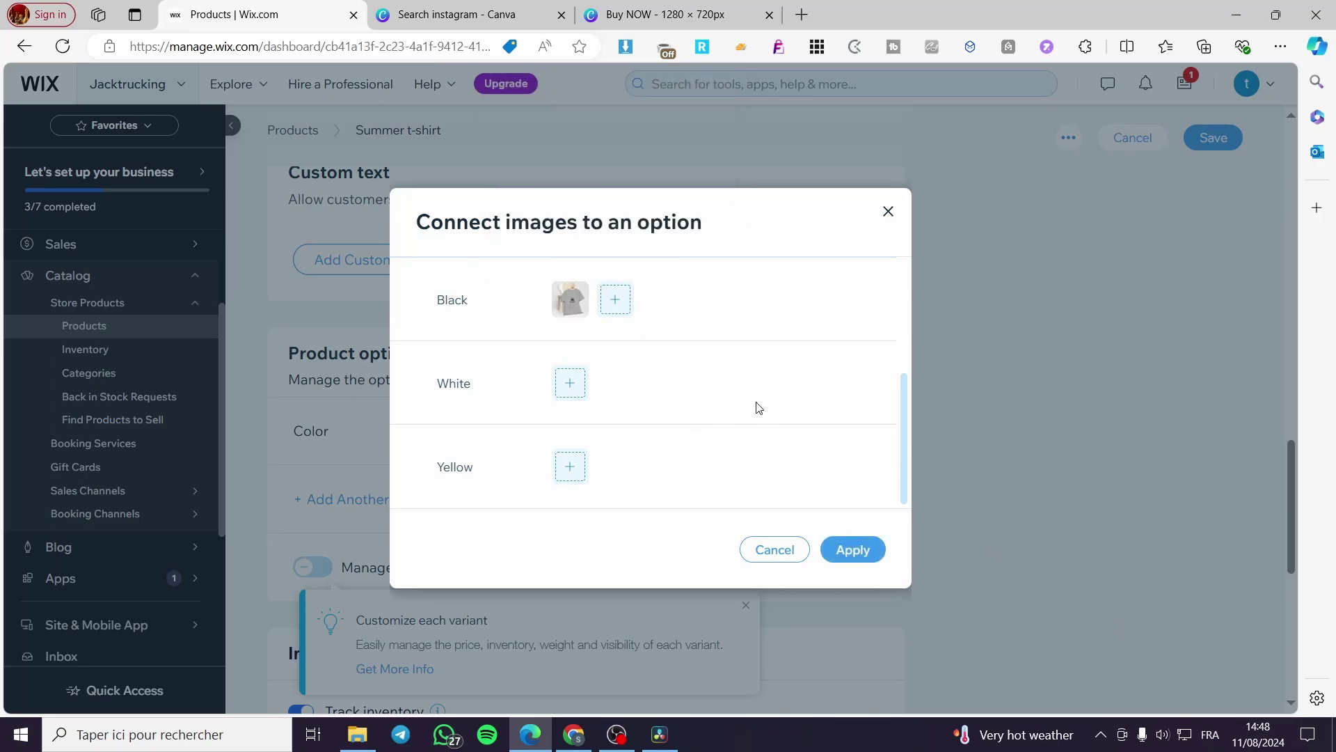
- Connect the white and yellow t-shirt photos to White and Yellow, and apply
{"action": "left_click", "coordinate": [571, 382]}
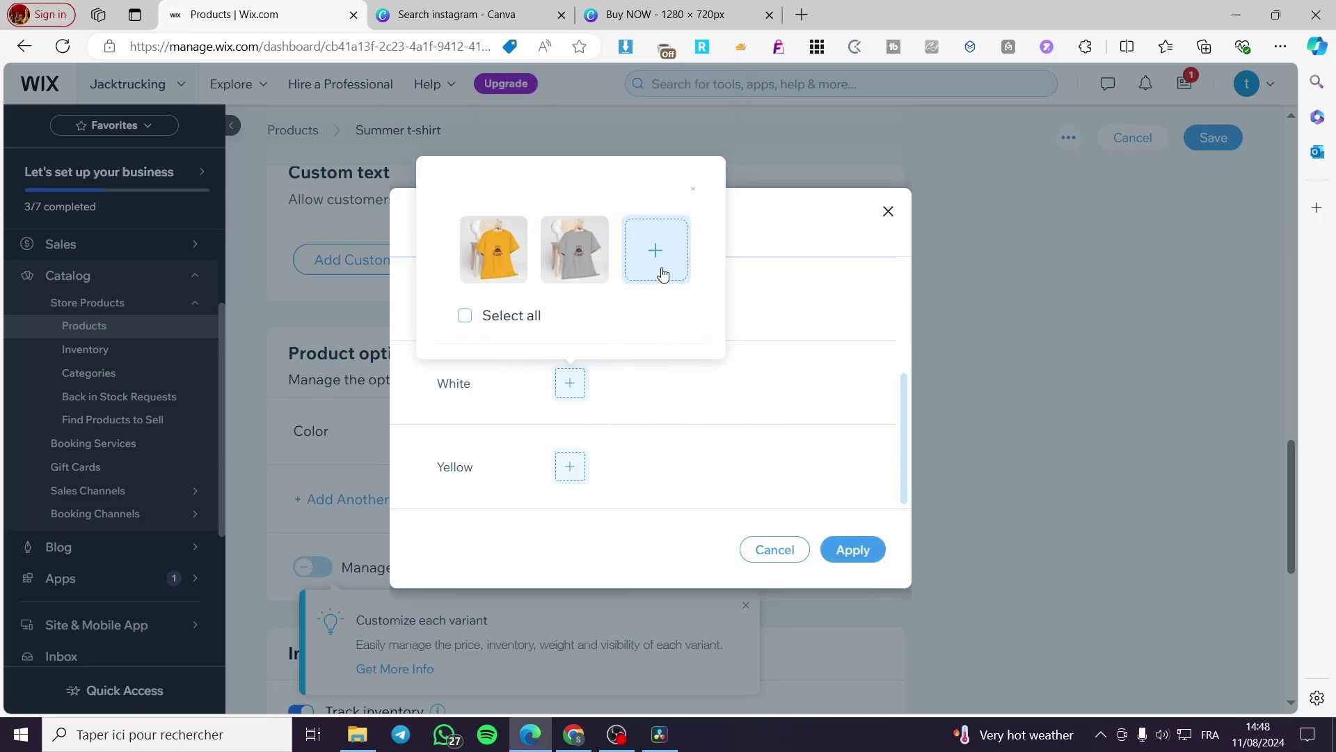
{"action": "left_click", "coordinate": [664, 273]}
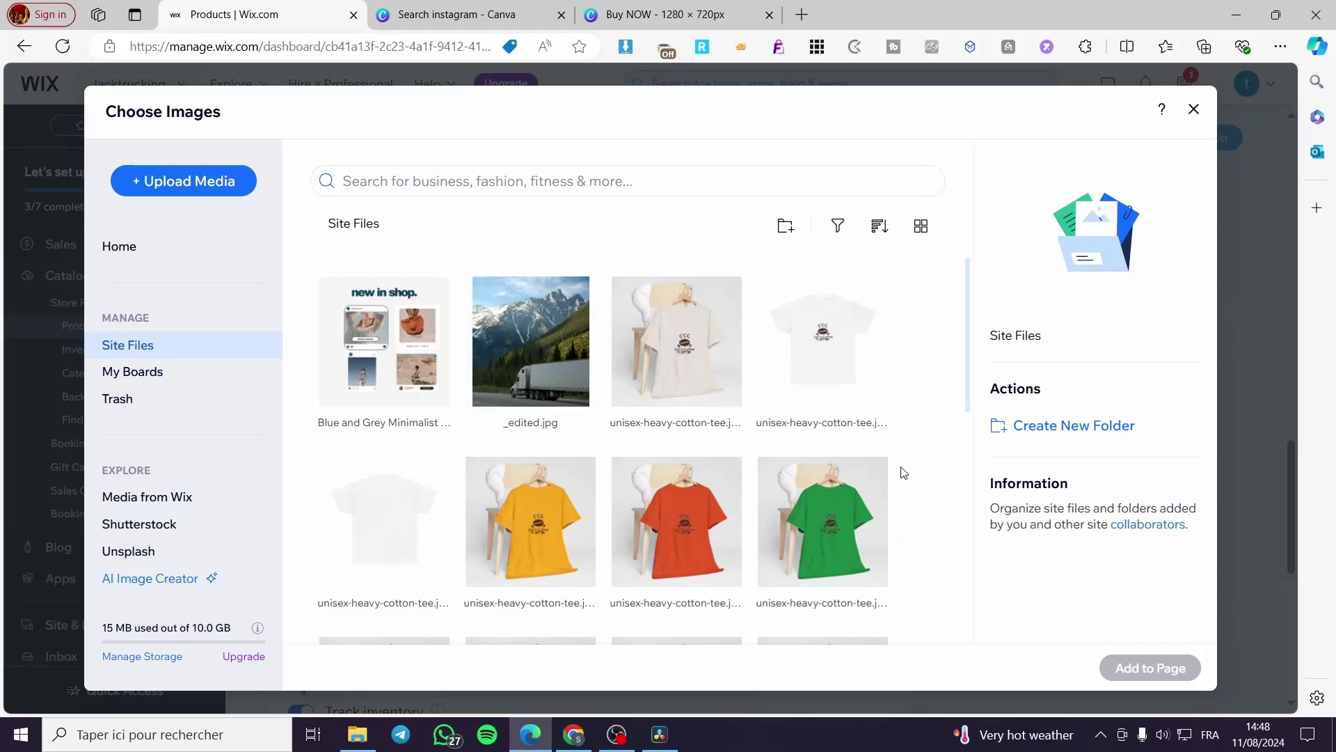
{"action": "scroll", "coordinate": [835, 369], "scroll_direction": "down", "scroll_amount": 5}
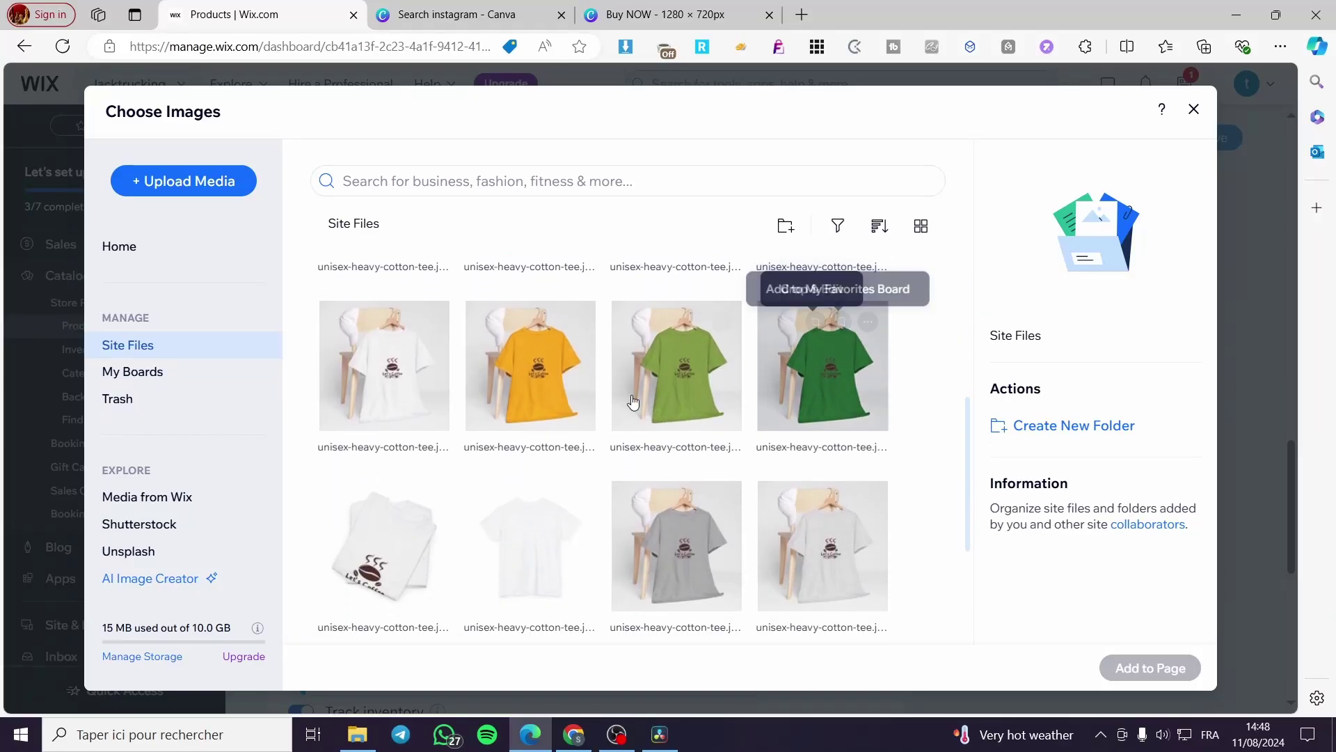
{"action": "double_click", "coordinate": [383, 390]}
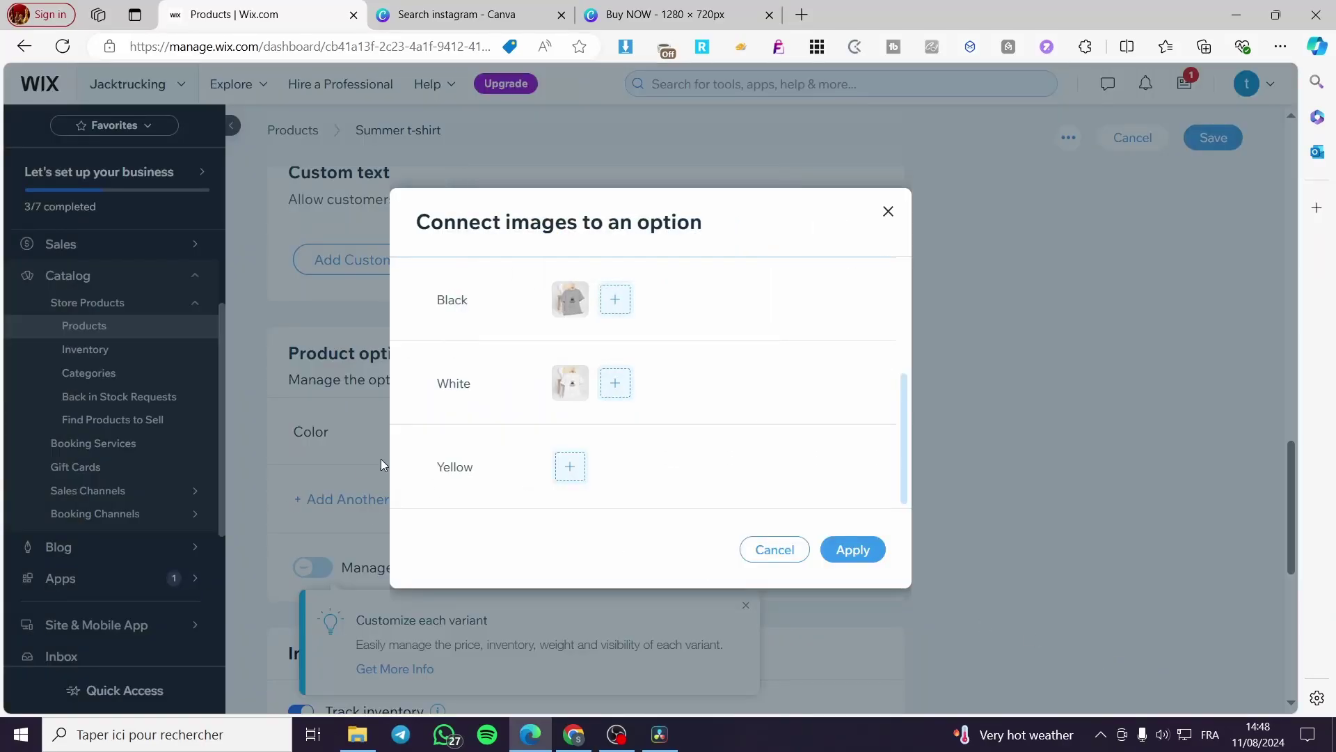
{"action": "left_click", "coordinate": [570, 466]}
{"action": "left_click", "coordinate": [453, 326]}
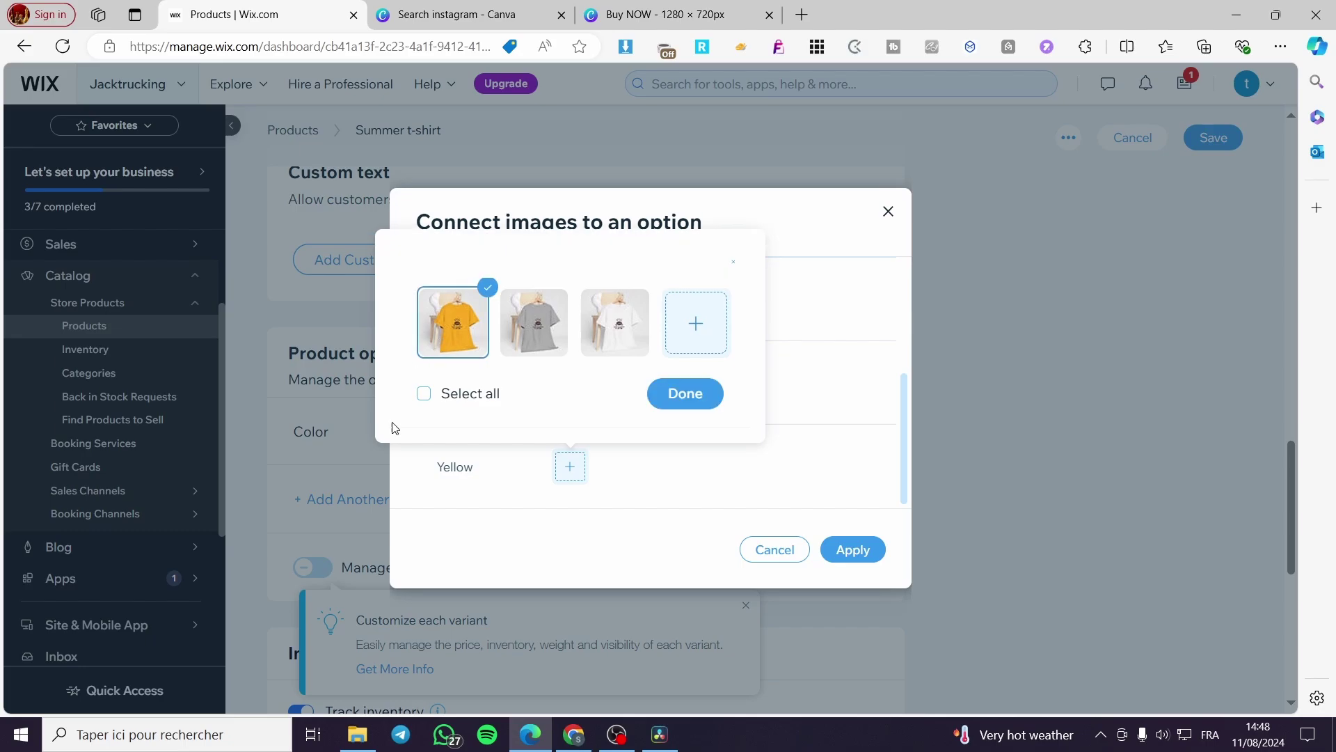
{"action": "left_click", "coordinate": [689, 393]}
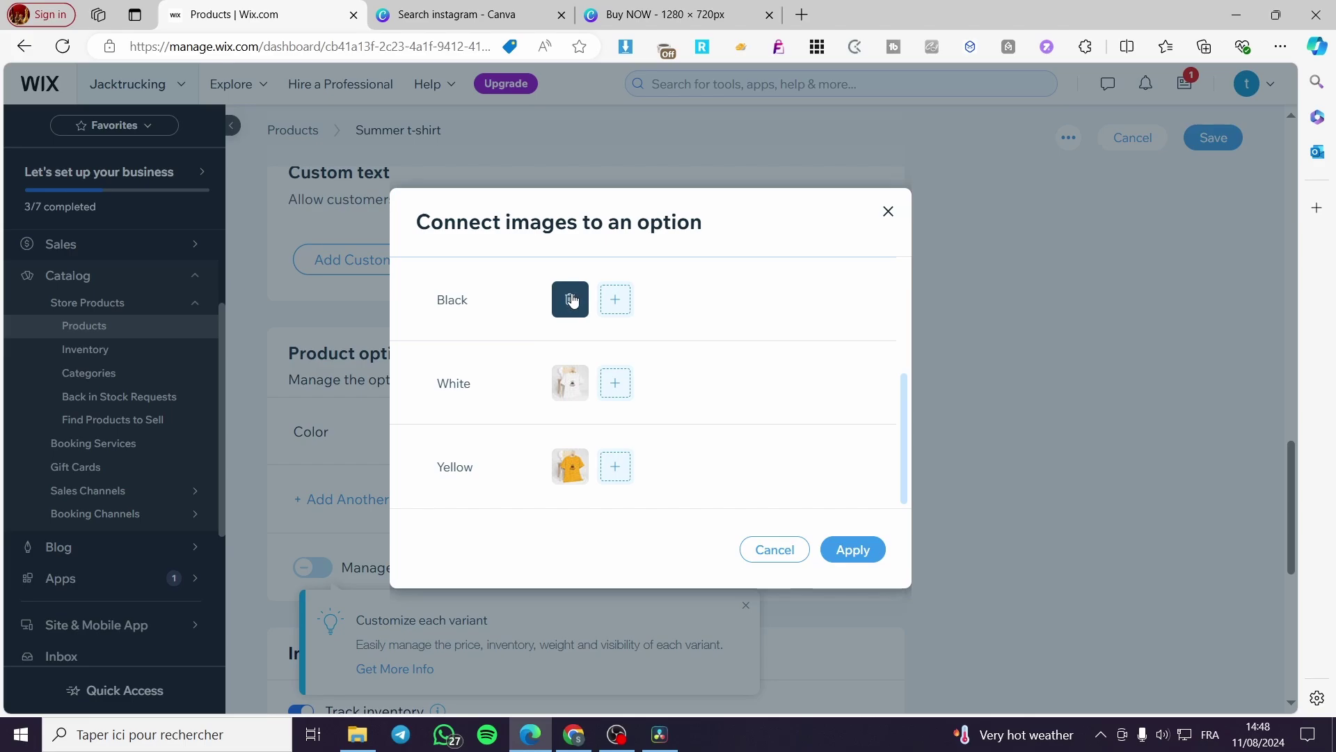
{"action": "left_click", "coordinate": [869, 557]}
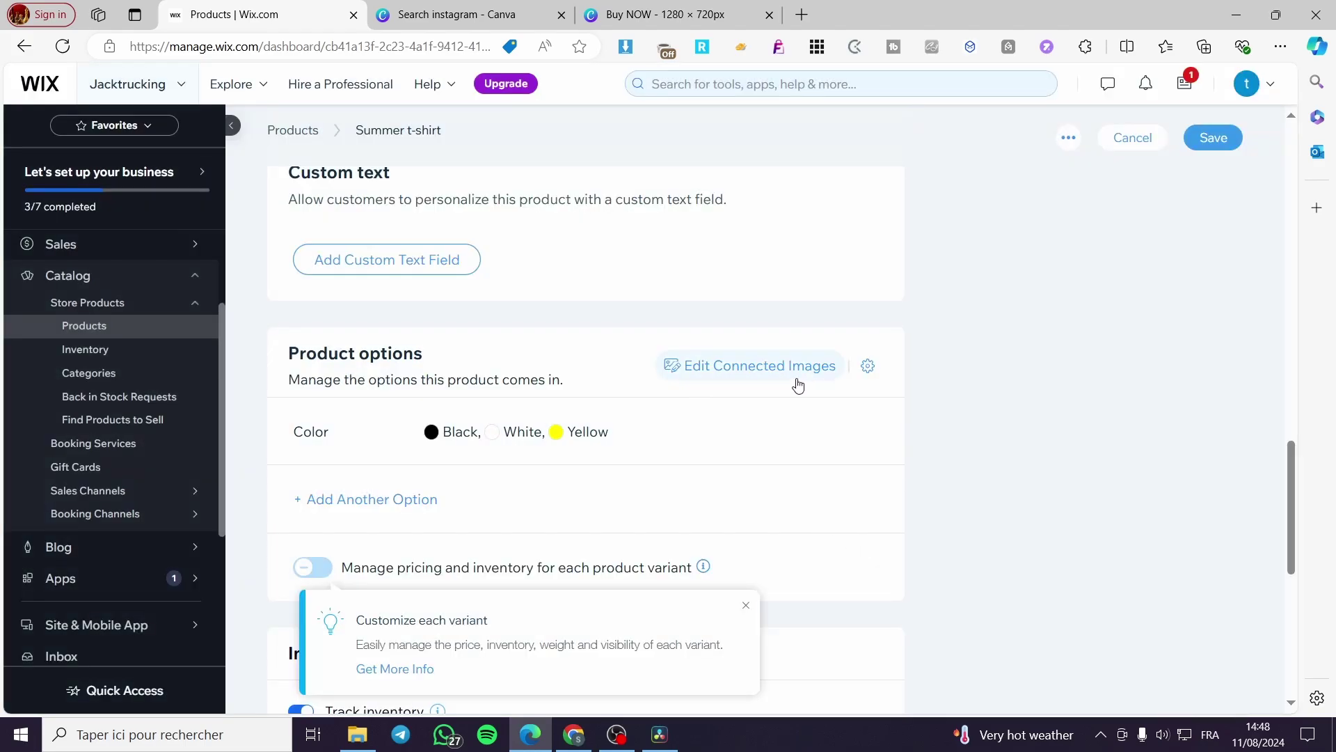
- Review the option names in Edit option names, save, and begin another product option
{"action": "left_click", "coordinate": [867, 366]}
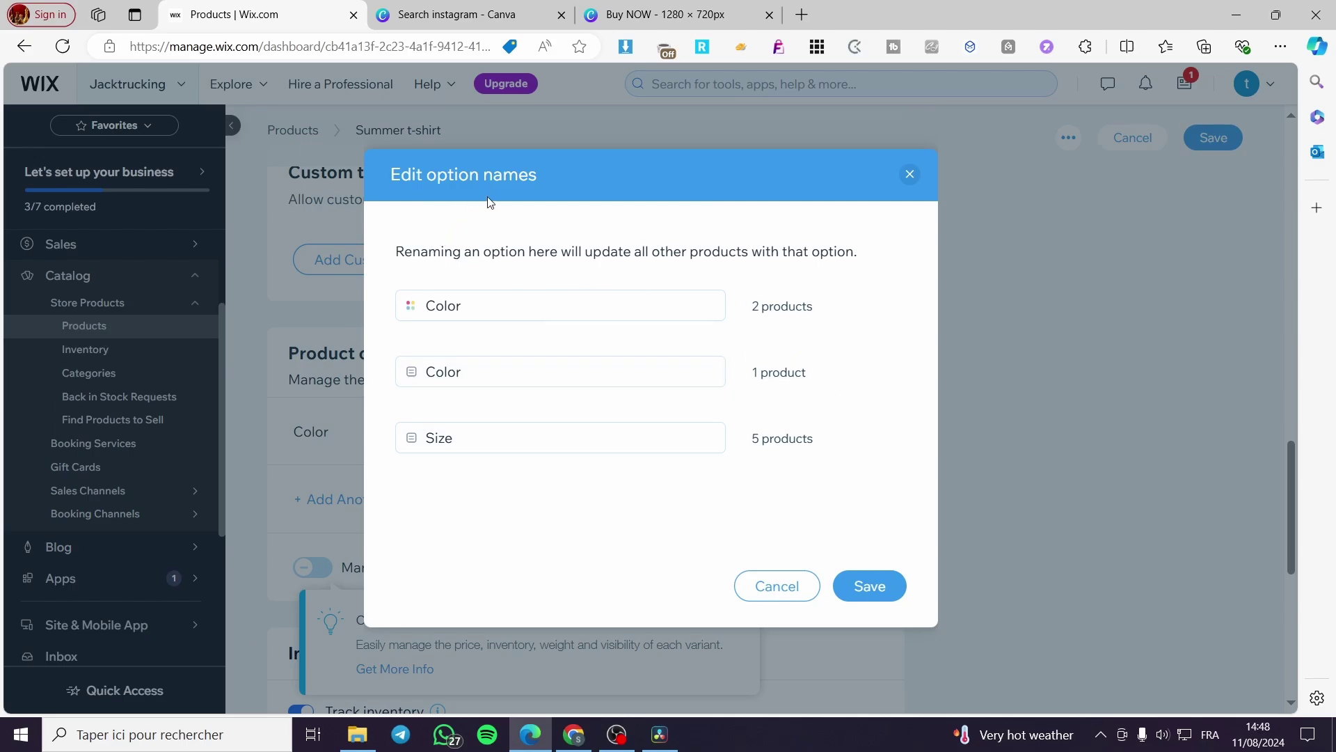
{"action": "left_click", "coordinate": [505, 370]}
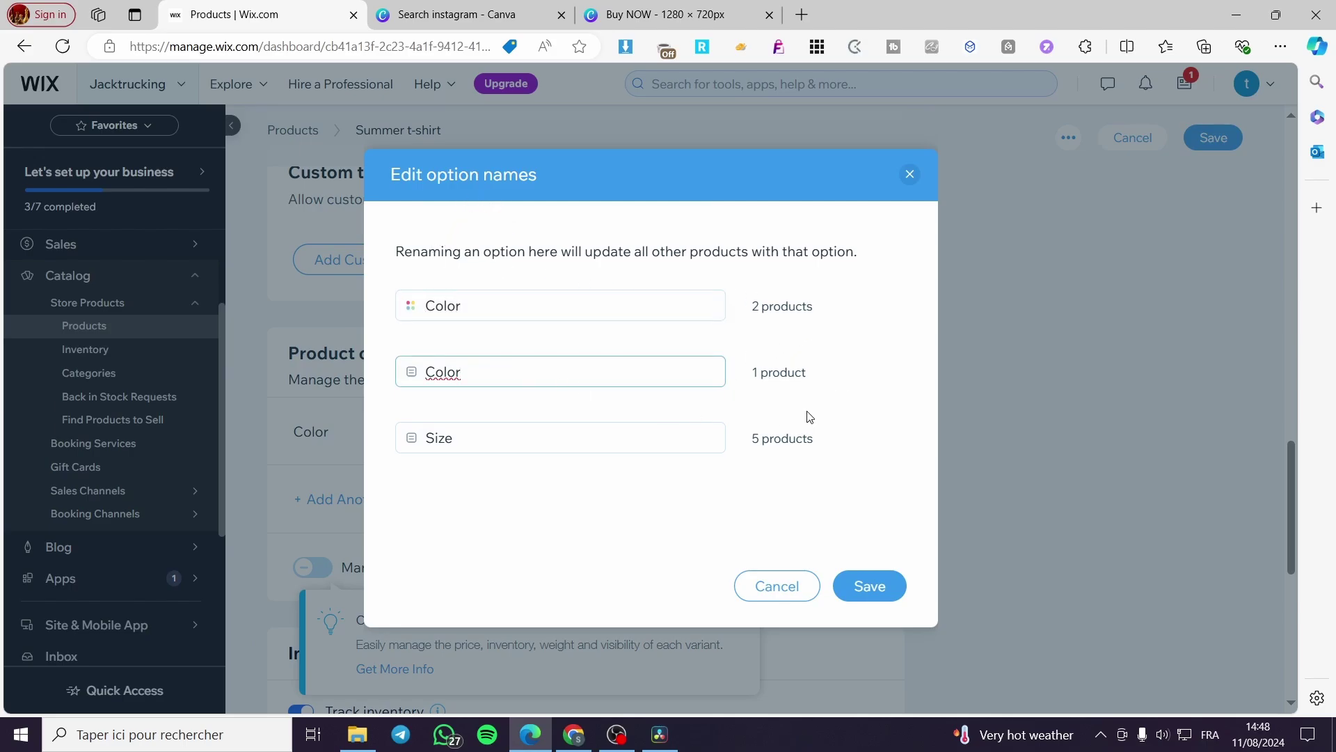
{"action": "left_click", "coordinate": [636, 430]}
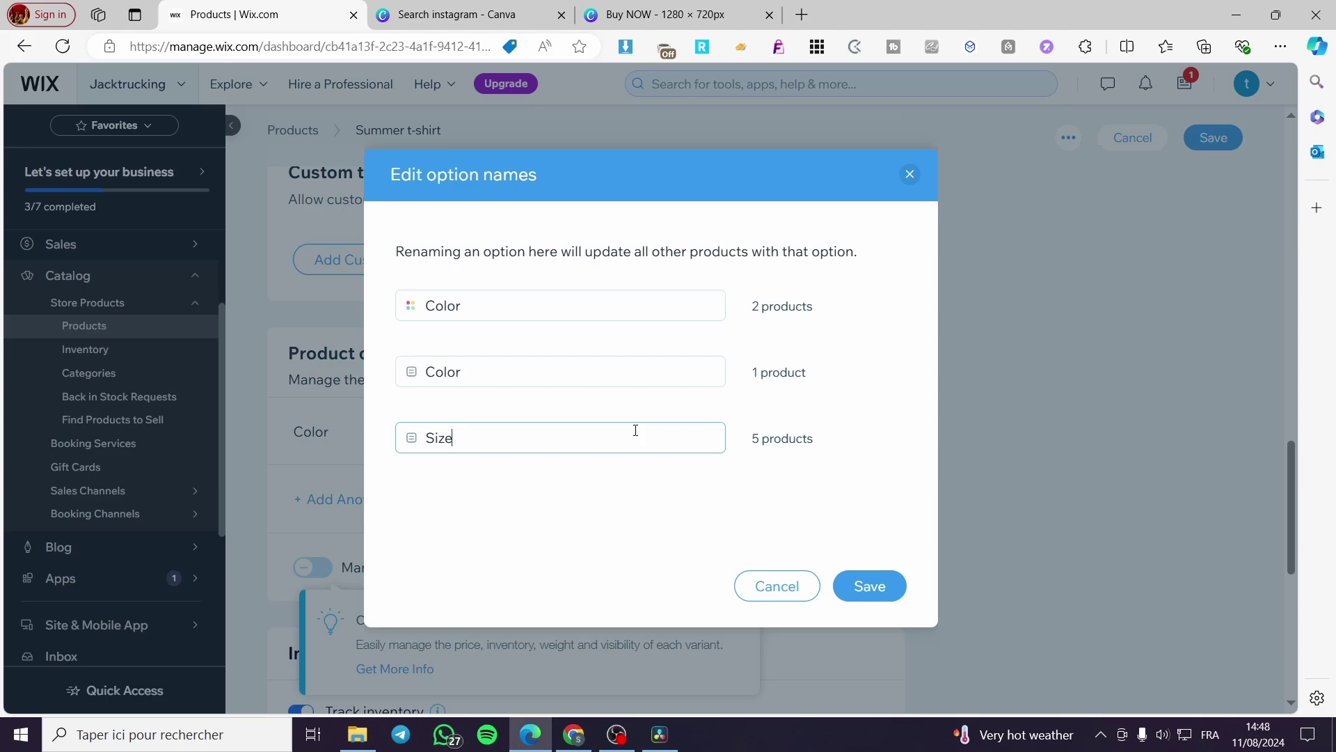
{"action": "left_click", "coordinate": [882, 596]}
{"action": "left_click", "coordinate": [365, 500]}
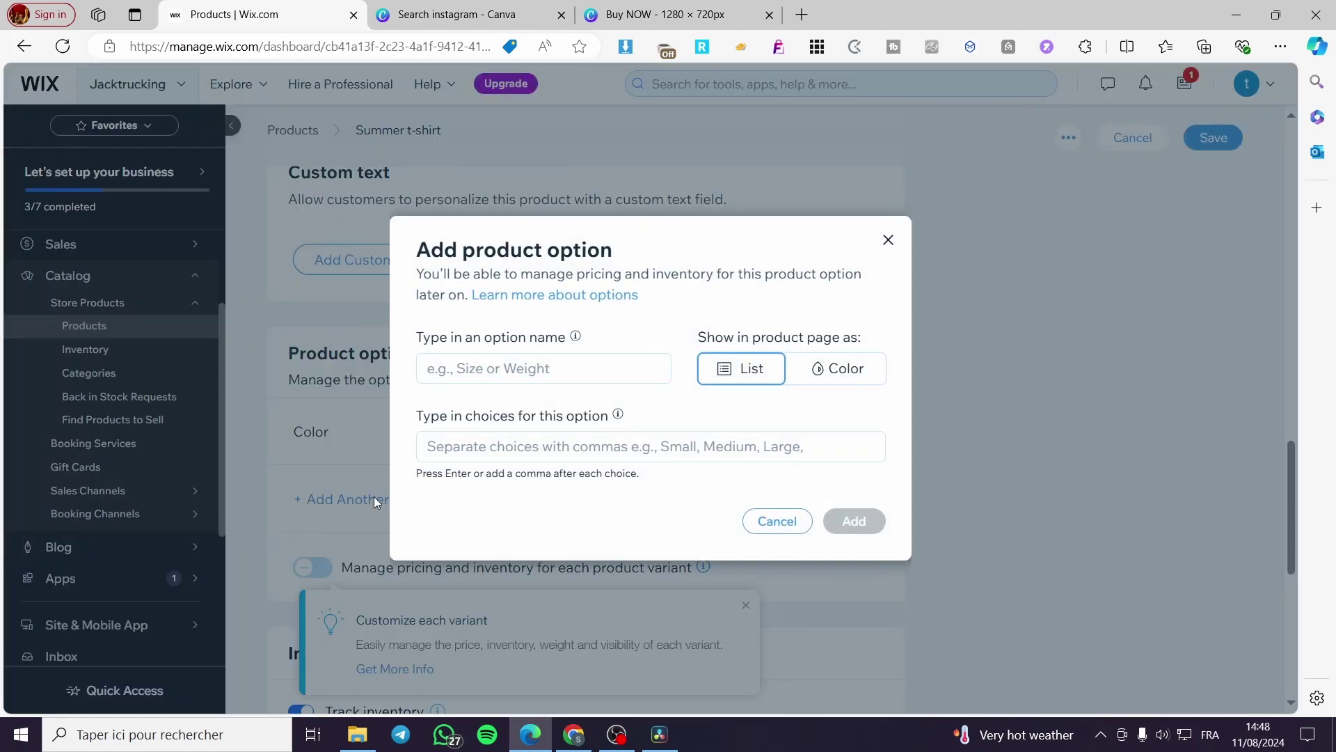
- Name the new option Size and bring up its suggested choices
{"action": "left_click", "coordinate": [578, 371]}
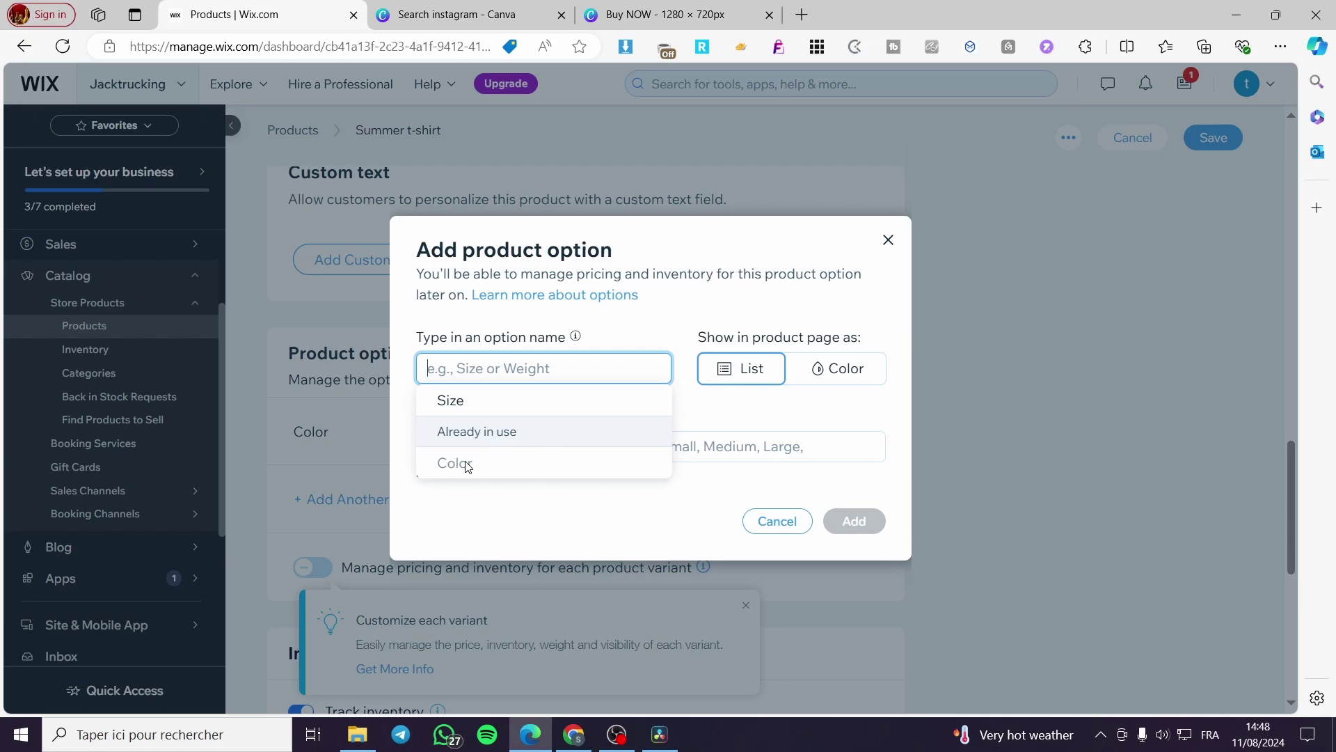
{"action": "left_click", "coordinate": [479, 402]}
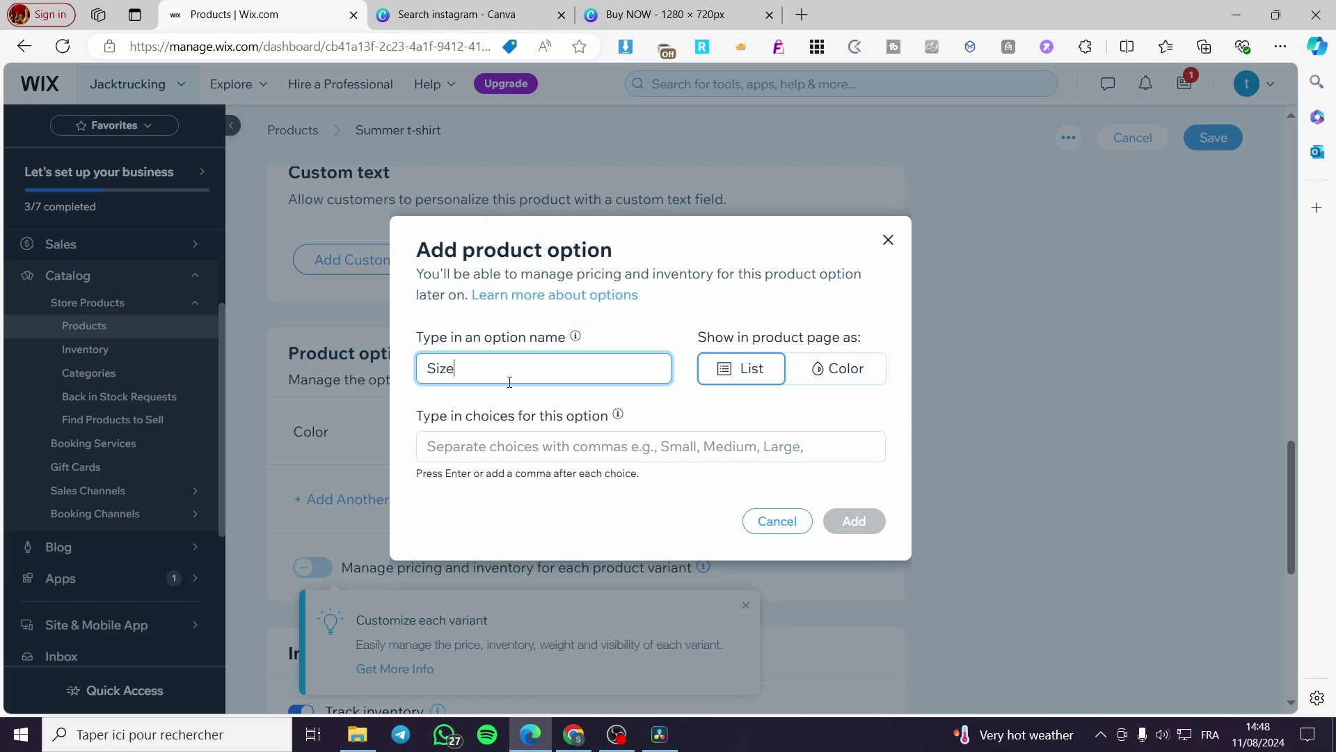
{"action": "left_click", "coordinate": [749, 451]}
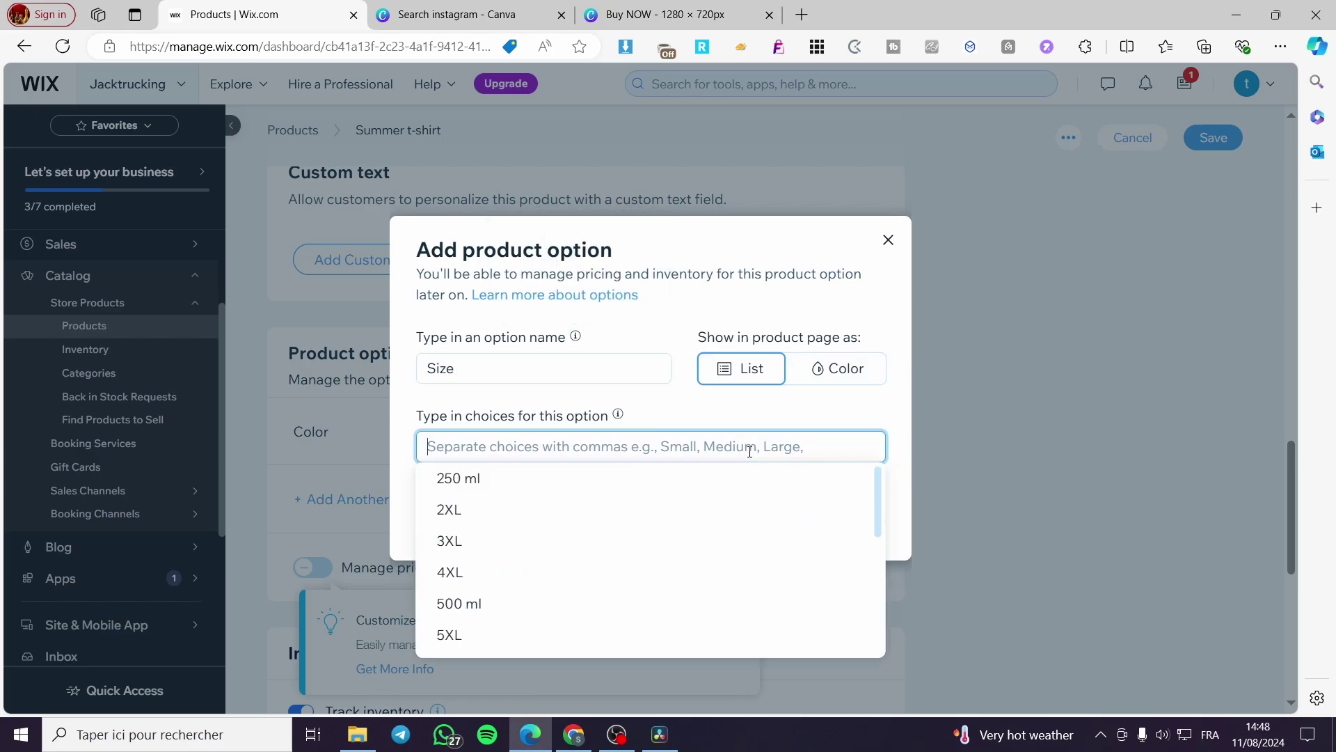
{"action": "scroll", "coordinate": [668, 597], "scroll_direction": "down", "scroll_amount": 5}
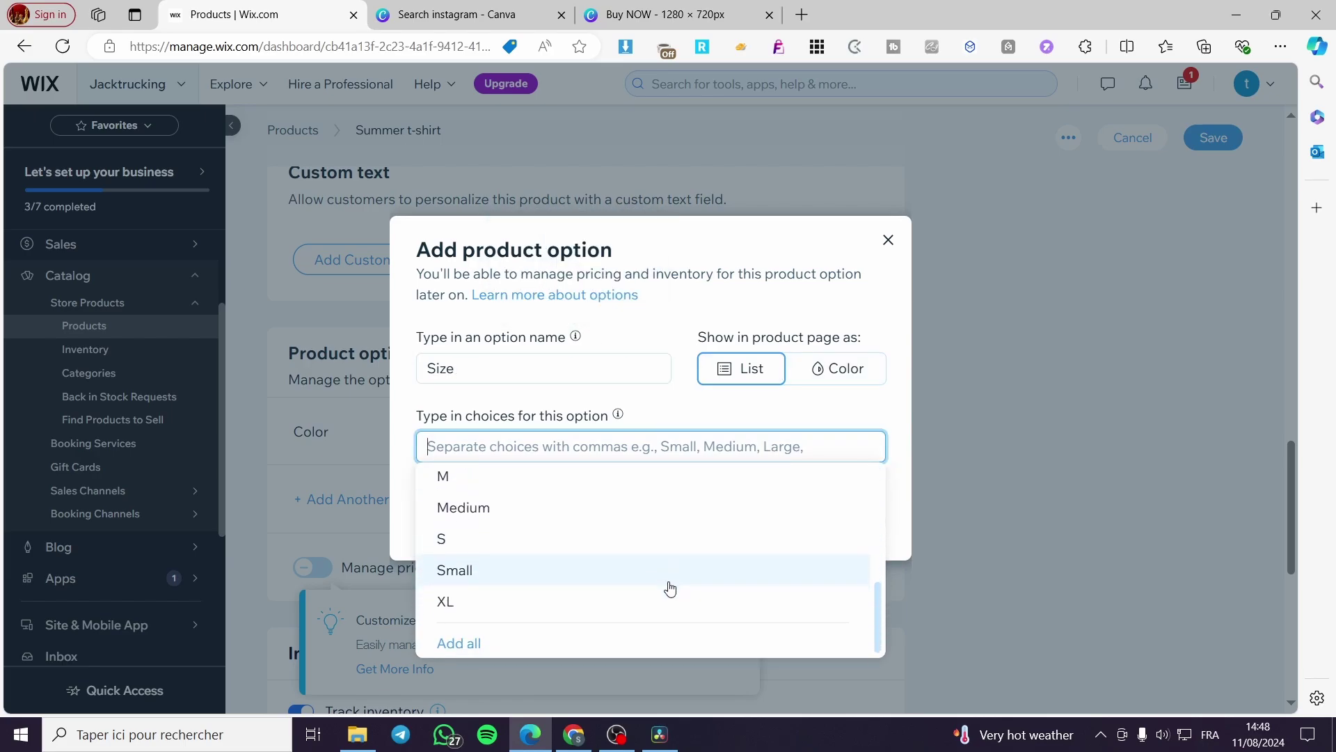
{"action": "scroll", "coordinate": [582, 576], "scroll_direction": "up", "scroll_amount": 3}
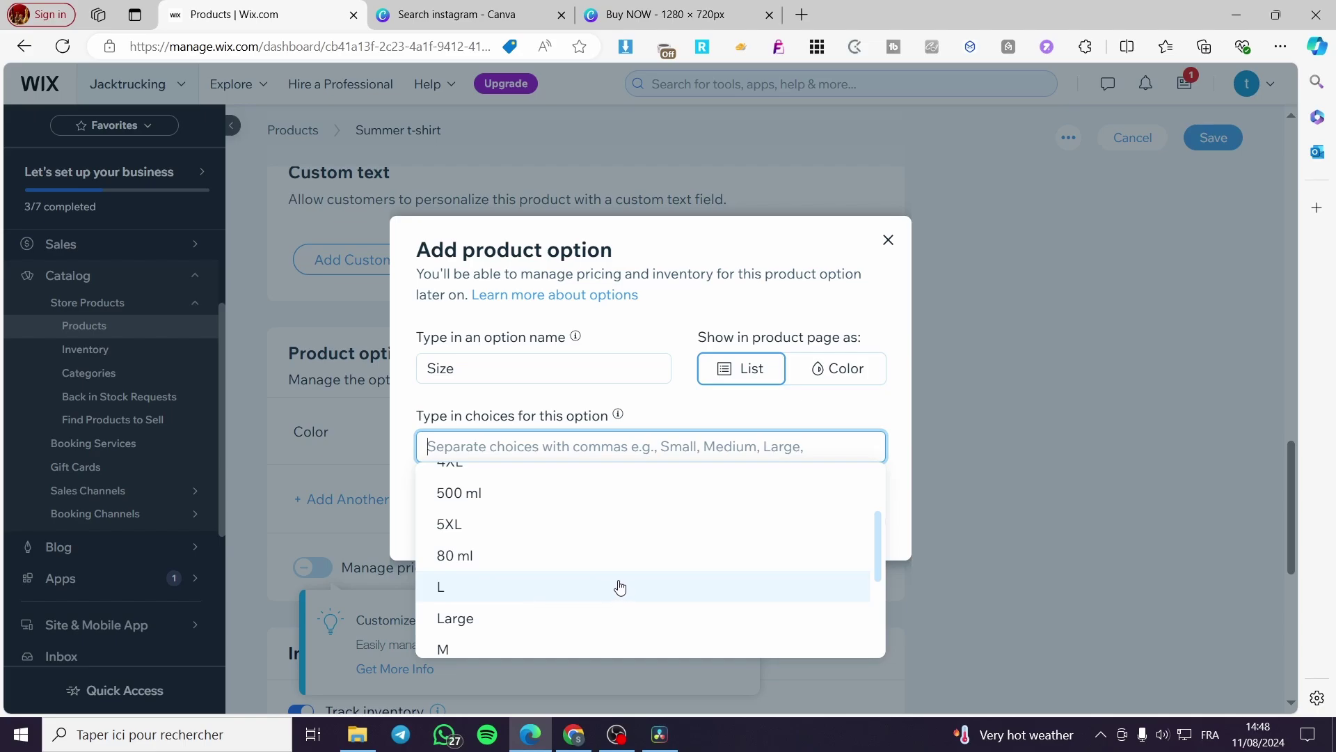
{"action": "scroll", "coordinate": [617, 584], "scroll_direction": "up", "scroll_amount": 2}
{"action": "scroll", "coordinate": [617, 587], "scroll_direction": "down", "scroll_amount": 4}
{"action": "scroll", "coordinate": [561, 516], "scroll_direction": "up", "scroll_amount": 1}
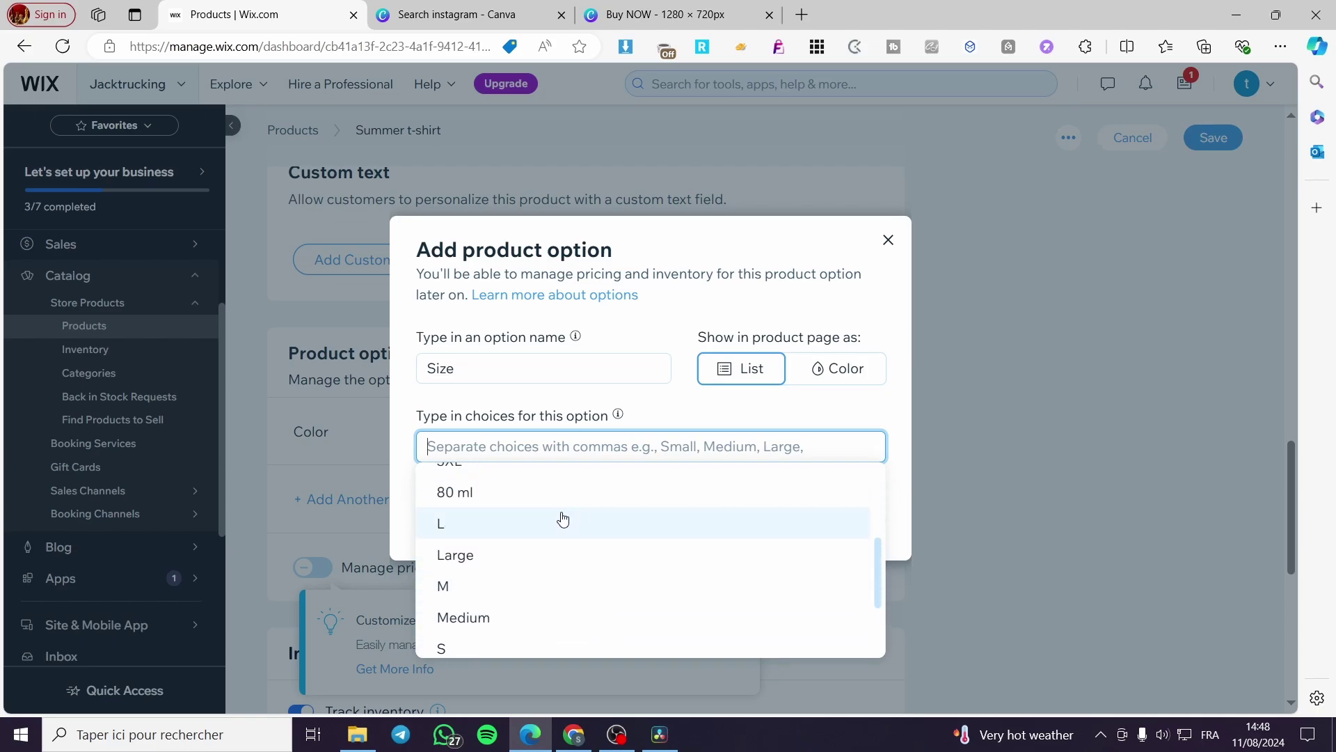
- Add L, M, S and XL as Size choices, then add the option to the product
{"action": "left_click", "coordinate": [552, 519]}
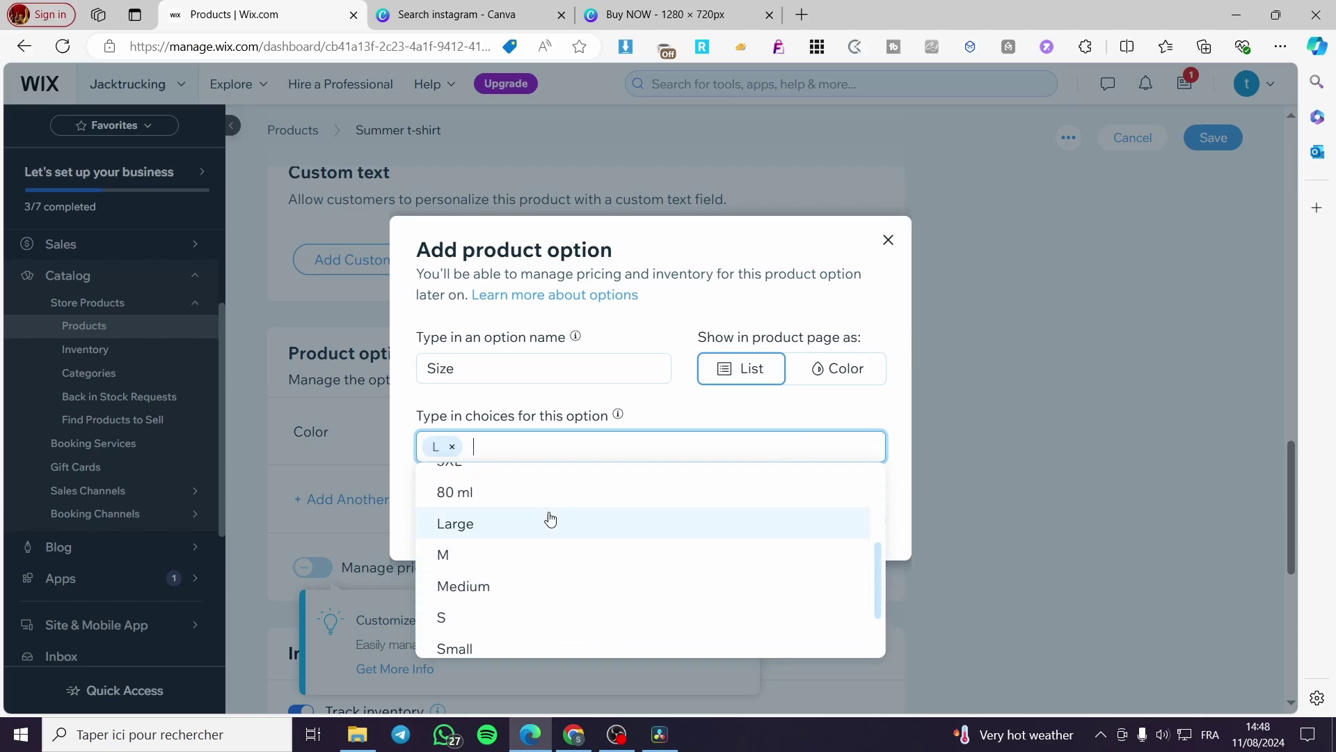
{"action": "left_click", "coordinate": [511, 557]}
{"action": "left_click", "coordinate": [516, 588]}
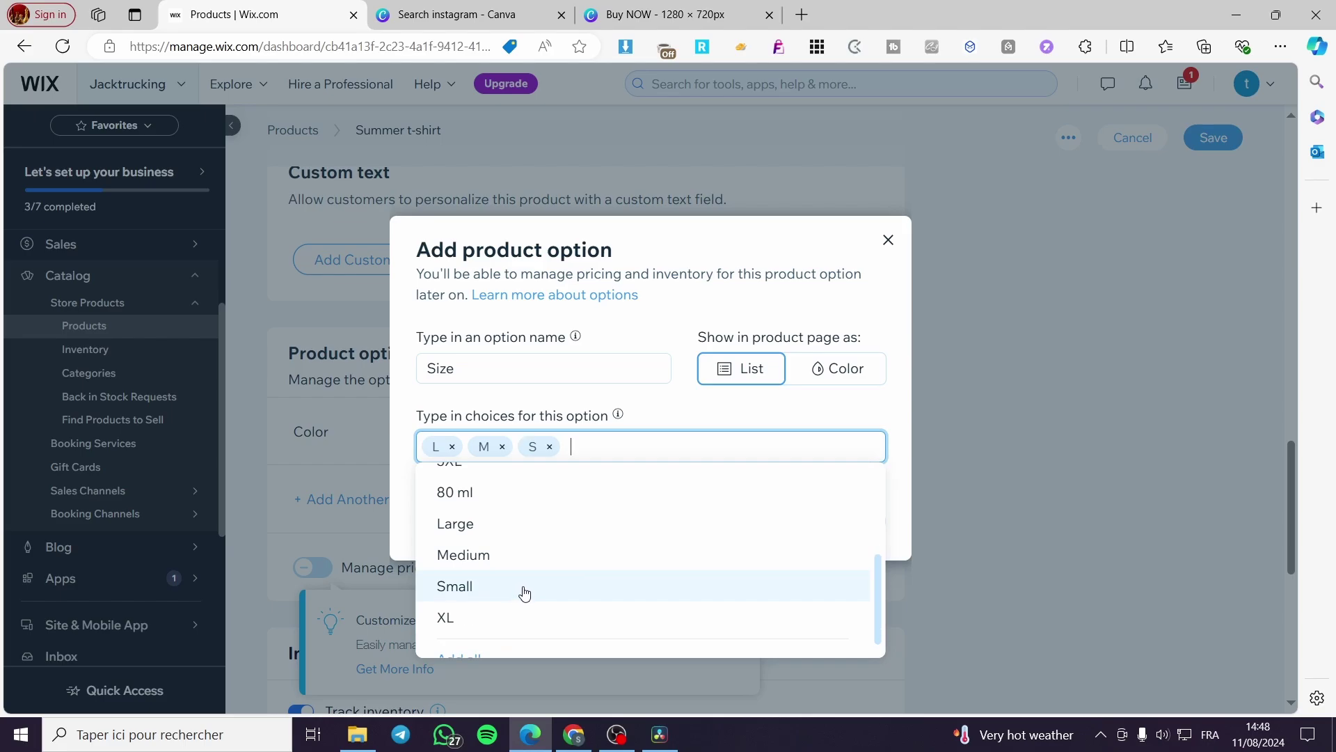
{"action": "scroll", "coordinate": [522, 507], "scroll_direction": "down", "scroll_amount": 1}
{"action": "scroll", "coordinate": [515, 529], "scroll_direction": "up", "scroll_amount": 2}
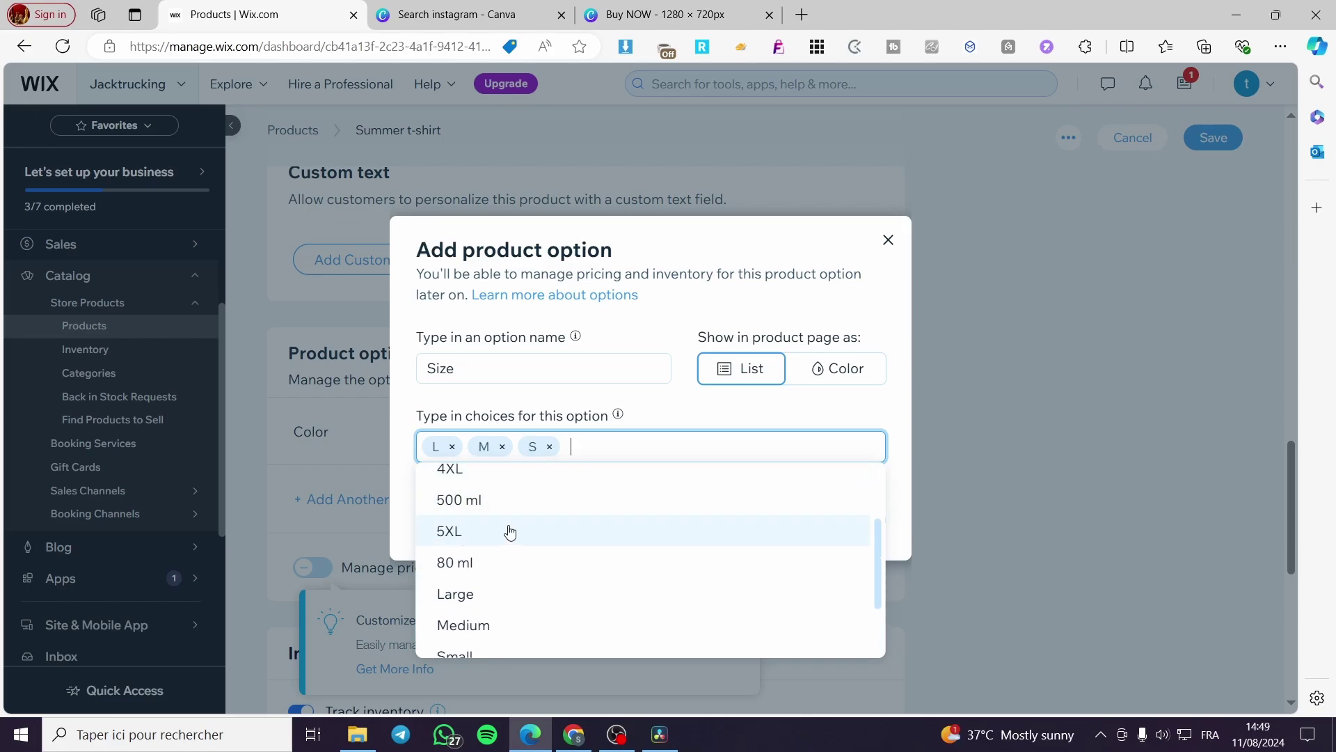
{"action": "scroll", "coordinate": [529, 501], "scroll_direction": "down", "scroll_amount": 2}
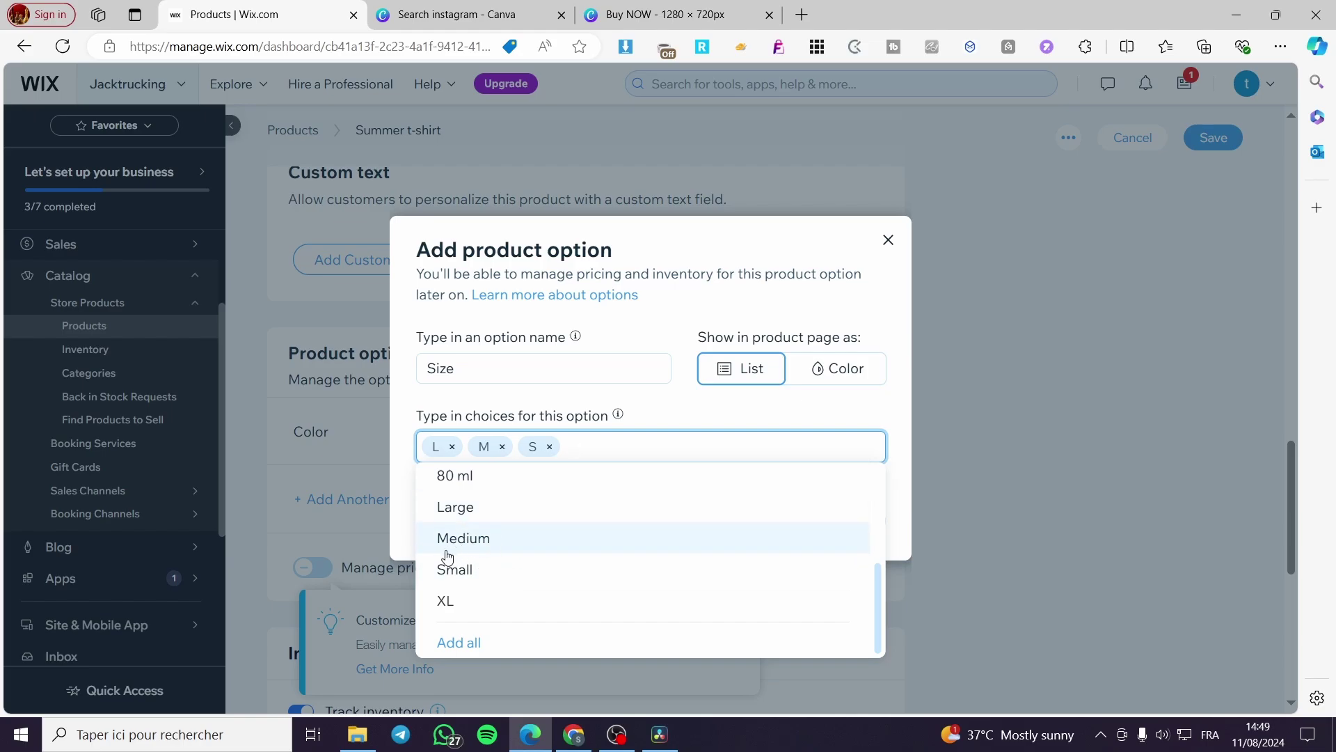
{"action": "left_click", "coordinate": [491, 610]}
{"action": "left_click", "coordinate": [825, 415]}
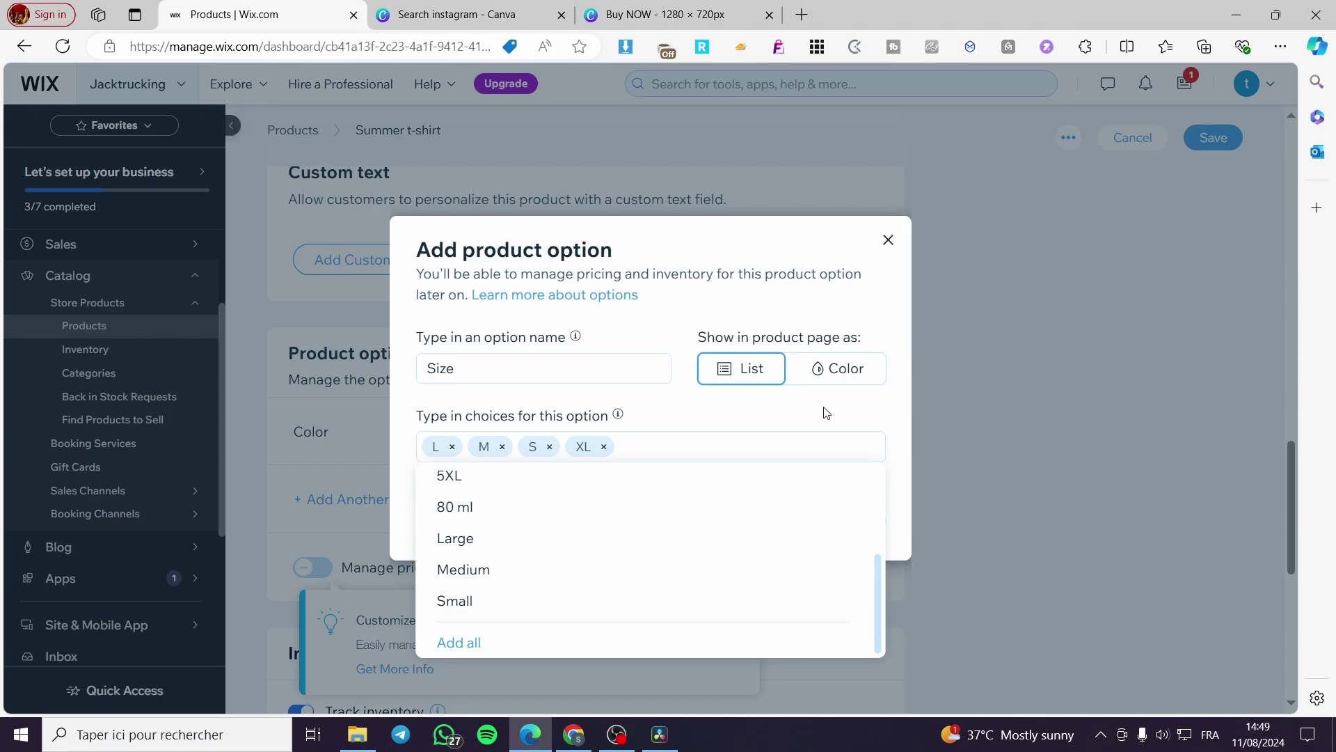
{"action": "left_click", "coordinate": [855, 522]}
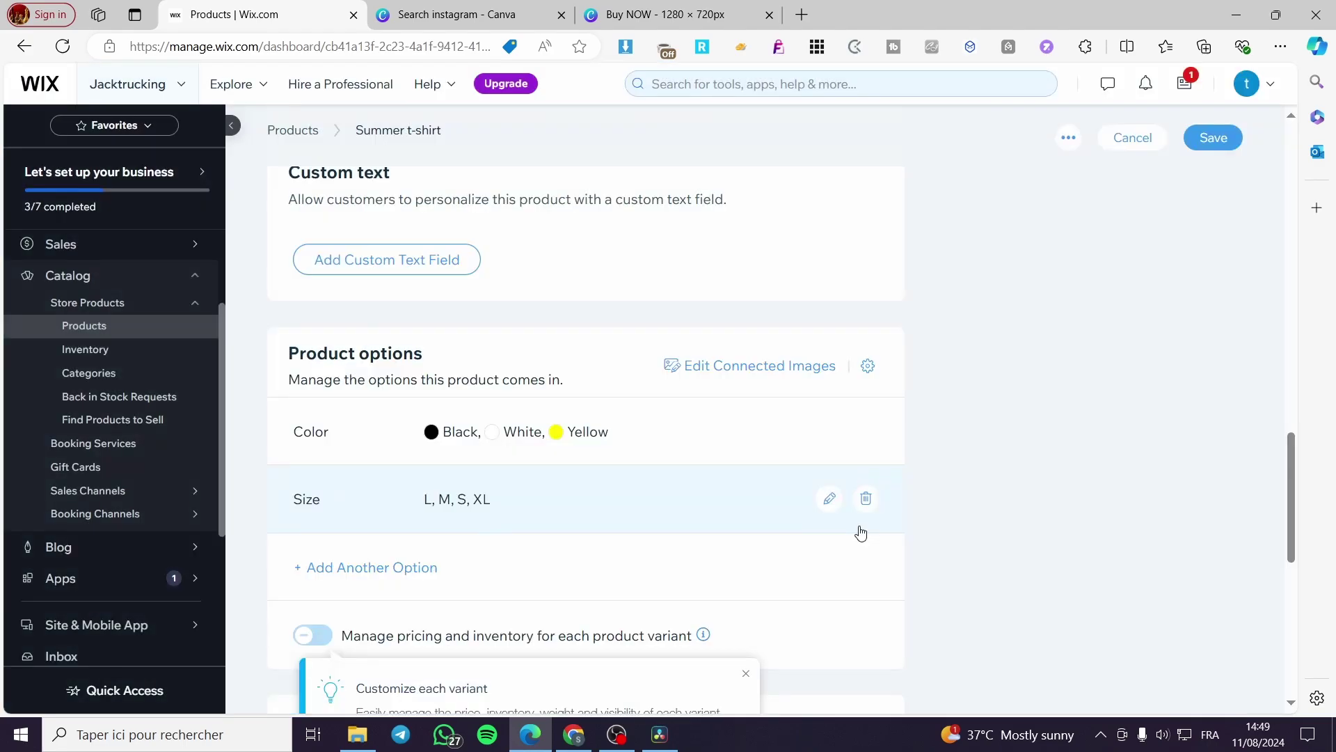
- Close the Size option editor so Color and Size (L, M, S, XL) remain listed
{"action": "left_click", "coordinate": [829, 499]}
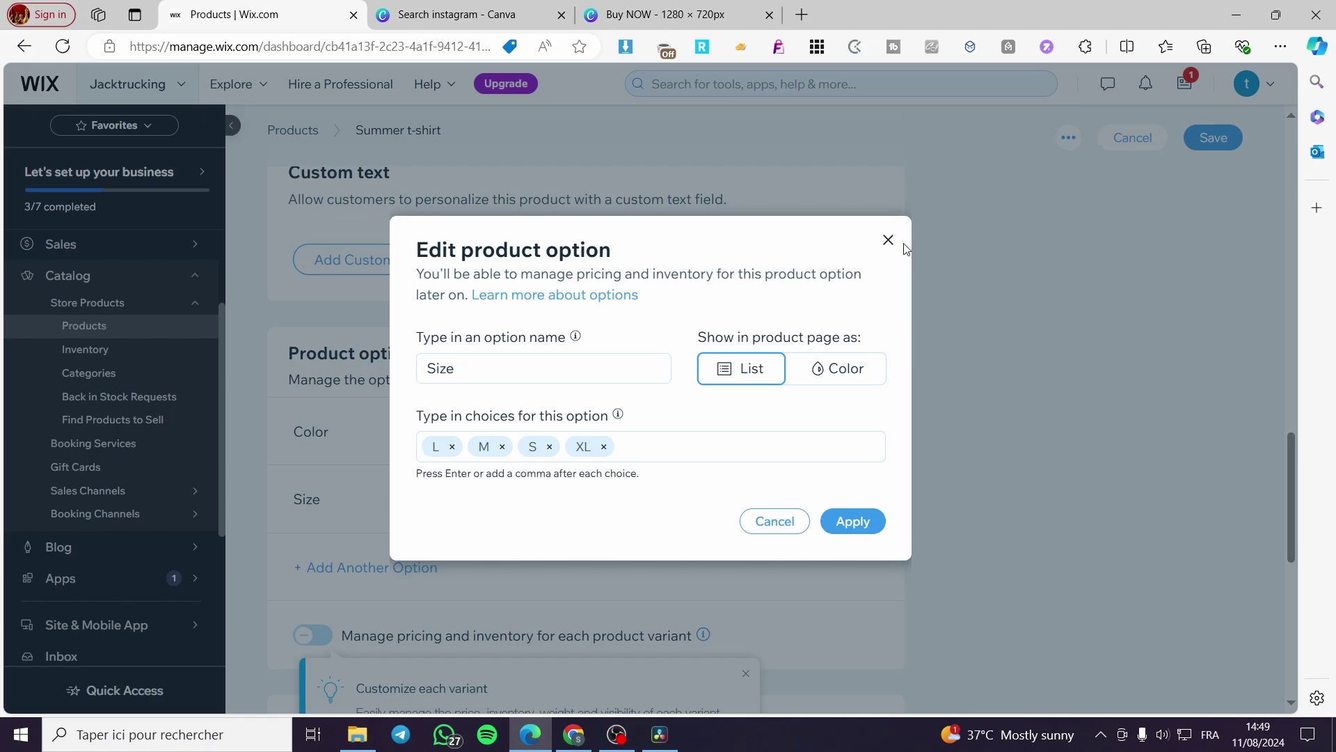
{"action": "left_click", "coordinate": [897, 243]}
{"action": "scroll", "coordinate": [922, 516], "scroll_direction": "down", "scroll_amount": 3}
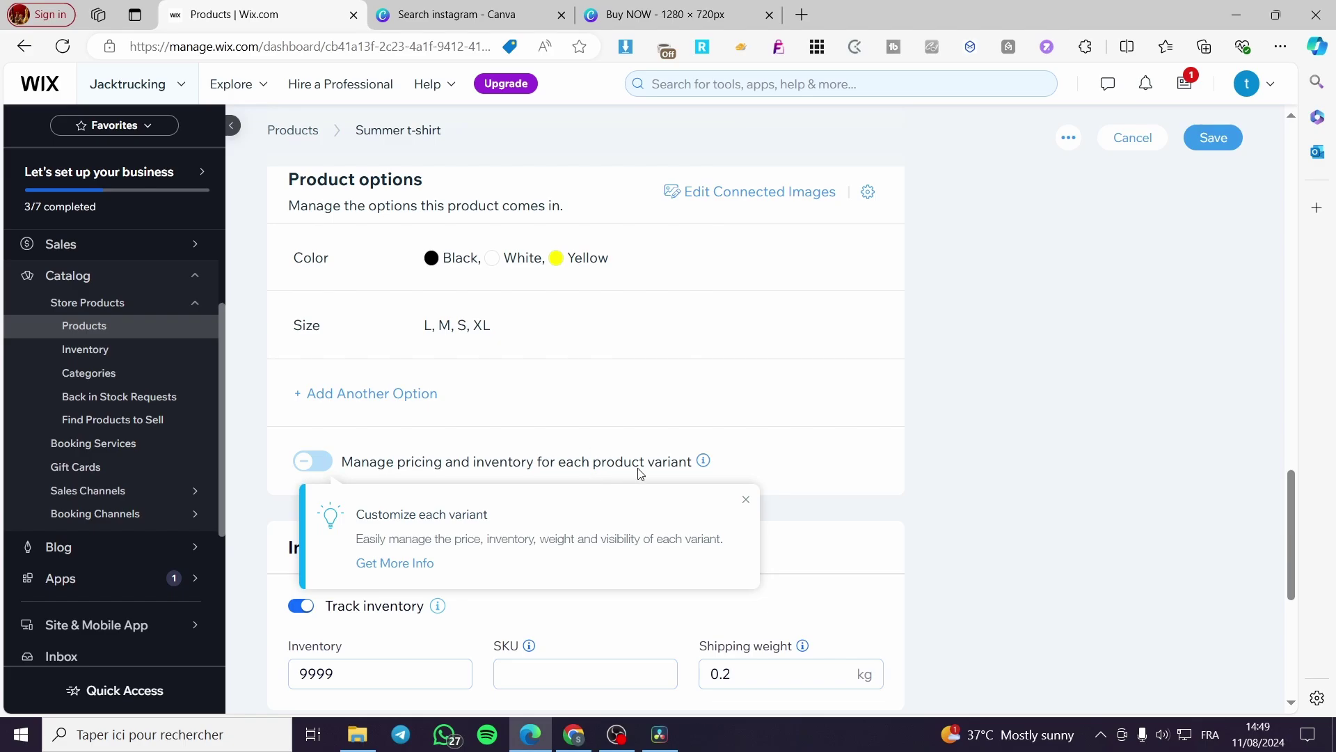
- Enable per-variant pricing and inventory and review the 12 colour–size variants priced 29.99
{"action": "left_click", "coordinate": [322, 467]}
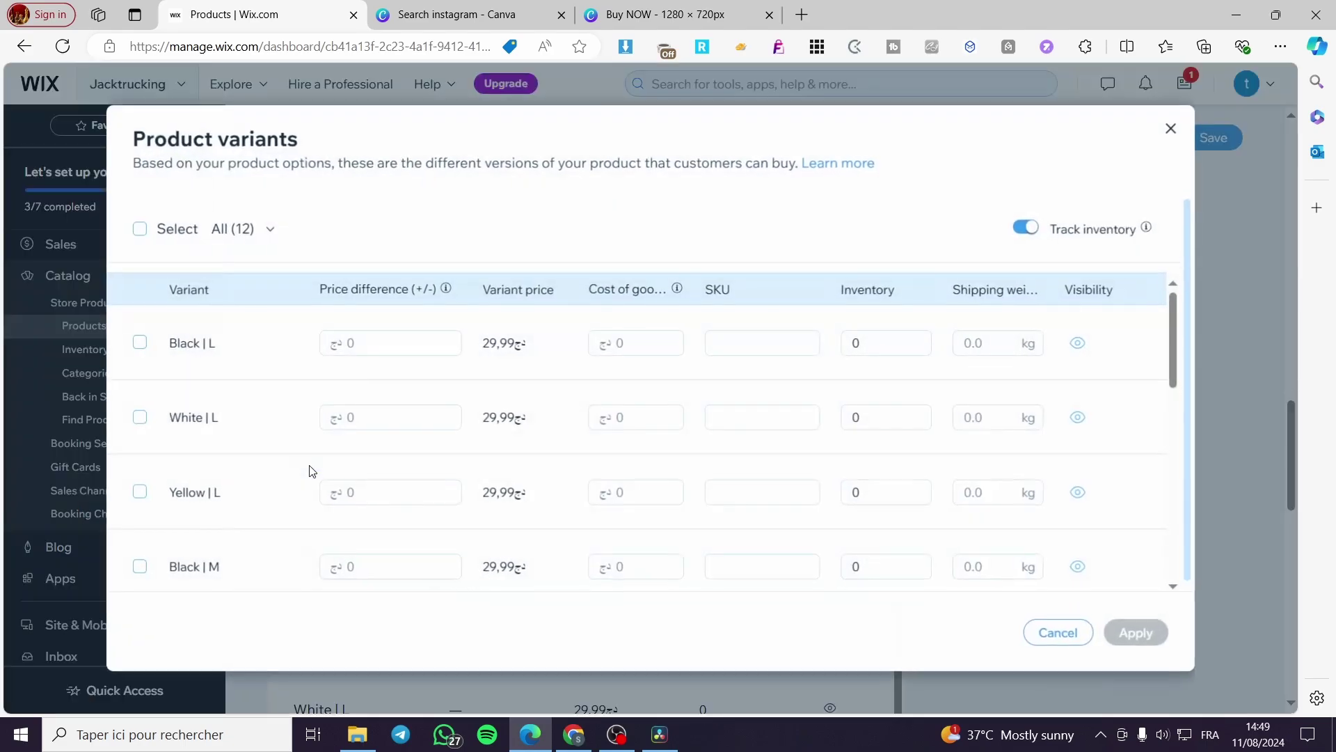
{"action": "scroll", "coordinate": [606, 407], "scroll_direction": "down", "scroll_amount": 9}
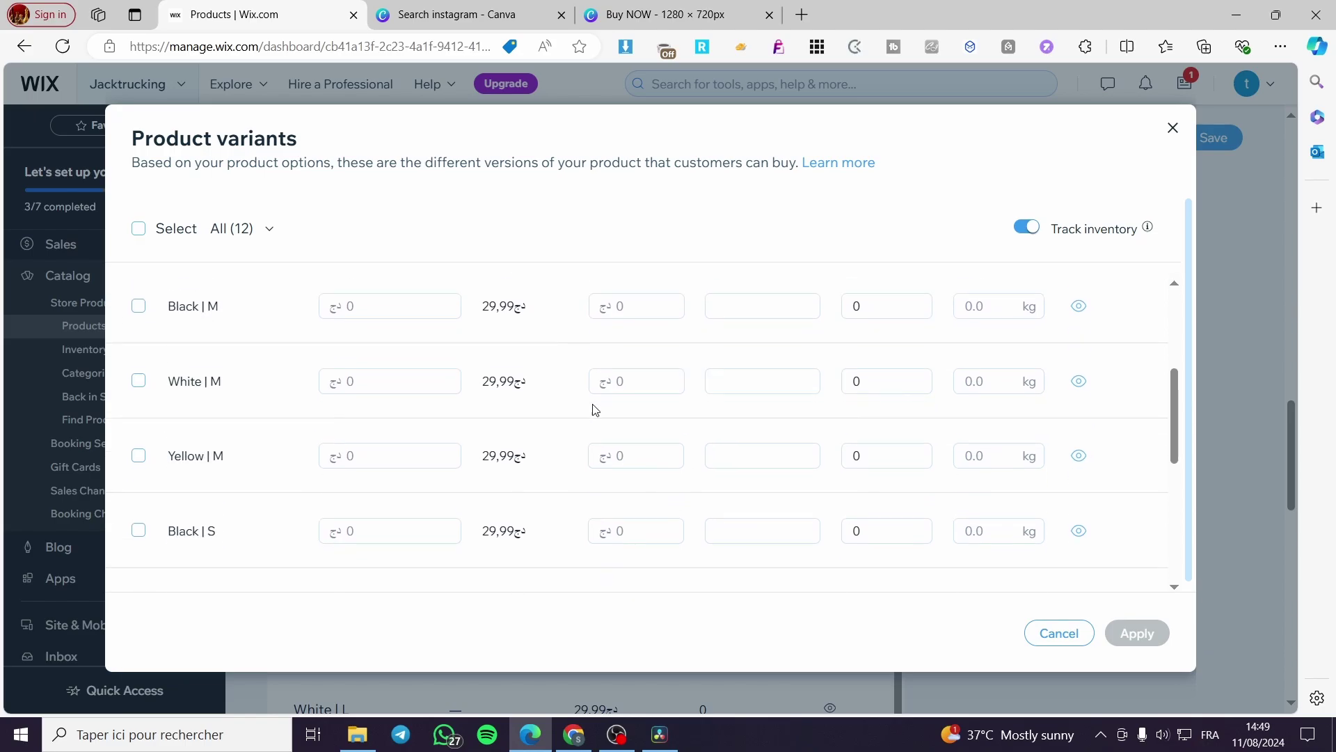
{"action": "scroll", "coordinate": [585, 397], "scroll_direction": "up", "scroll_amount": 7}
{"action": "scroll", "coordinate": [582, 393], "scroll_direction": "up", "scroll_amount": 2}
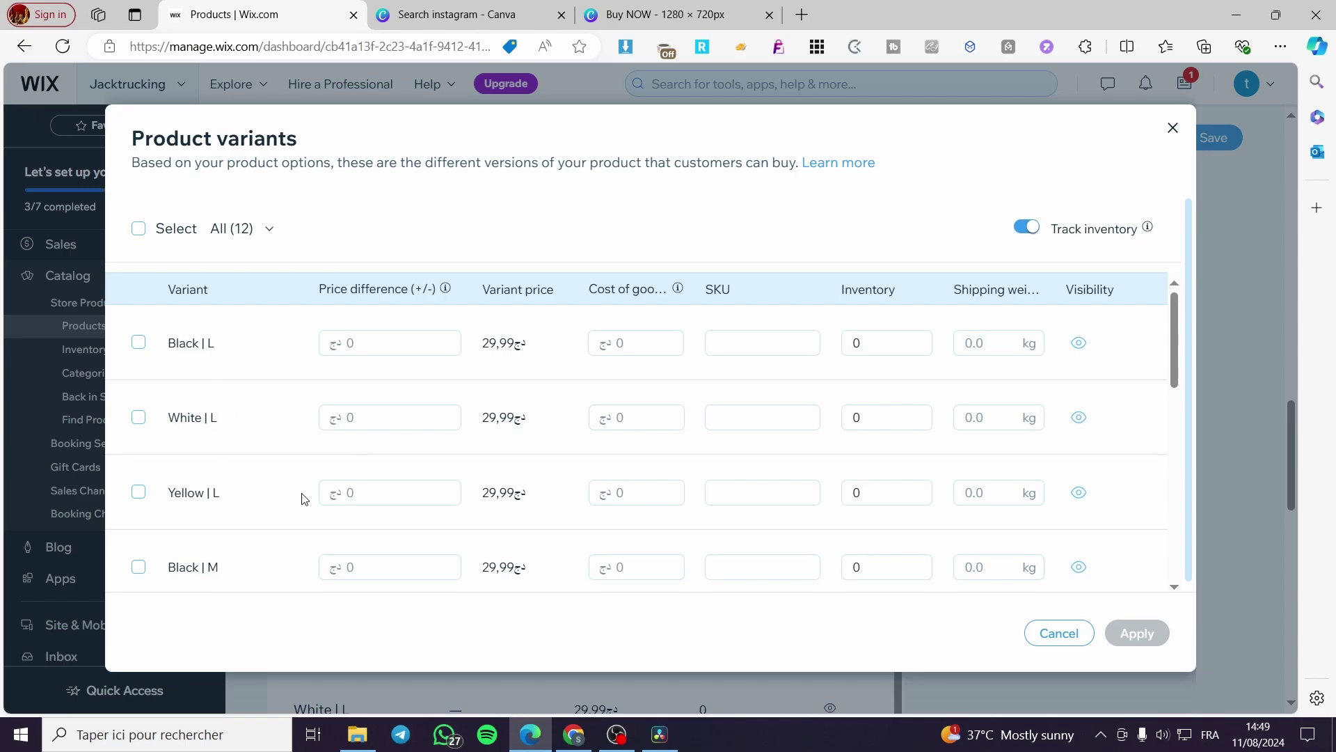
{"action": "scroll", "coordinate": [304, 499], "scroll_direction": "down", "scroll_amount": 2}
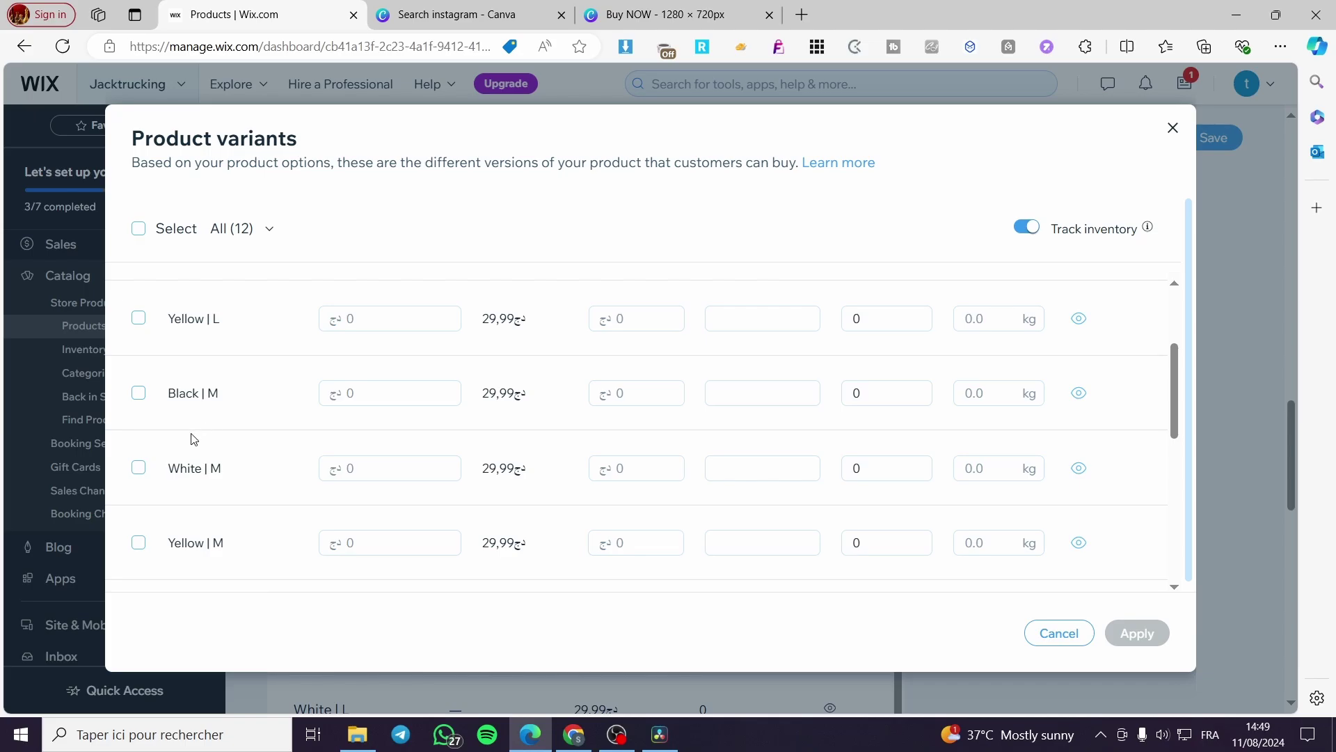
{"action": "scroll", "coordinate": [193, 439], "scroll_direction": "down", "scroll_amount": 1}
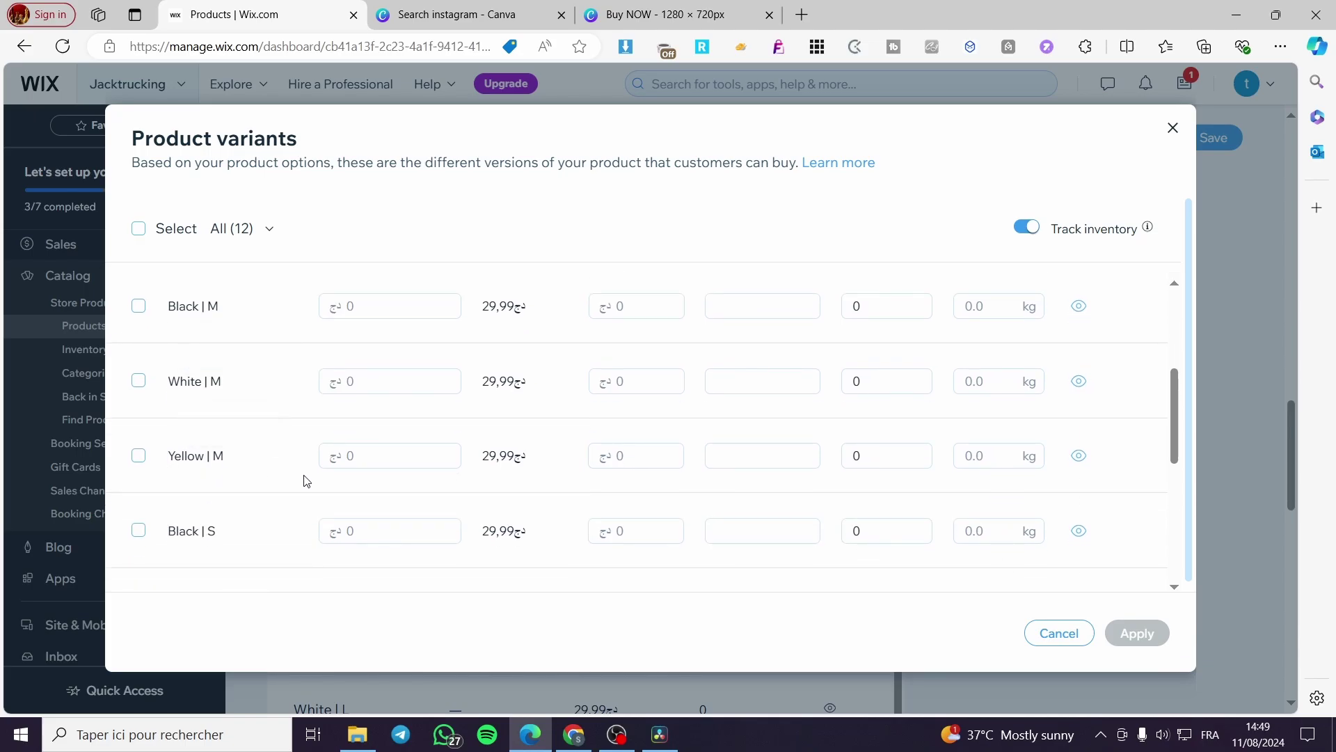
{"action": "scroll", "coordinate": [304, 480], "scroll_direction": "down", "scroll_amount": 2}
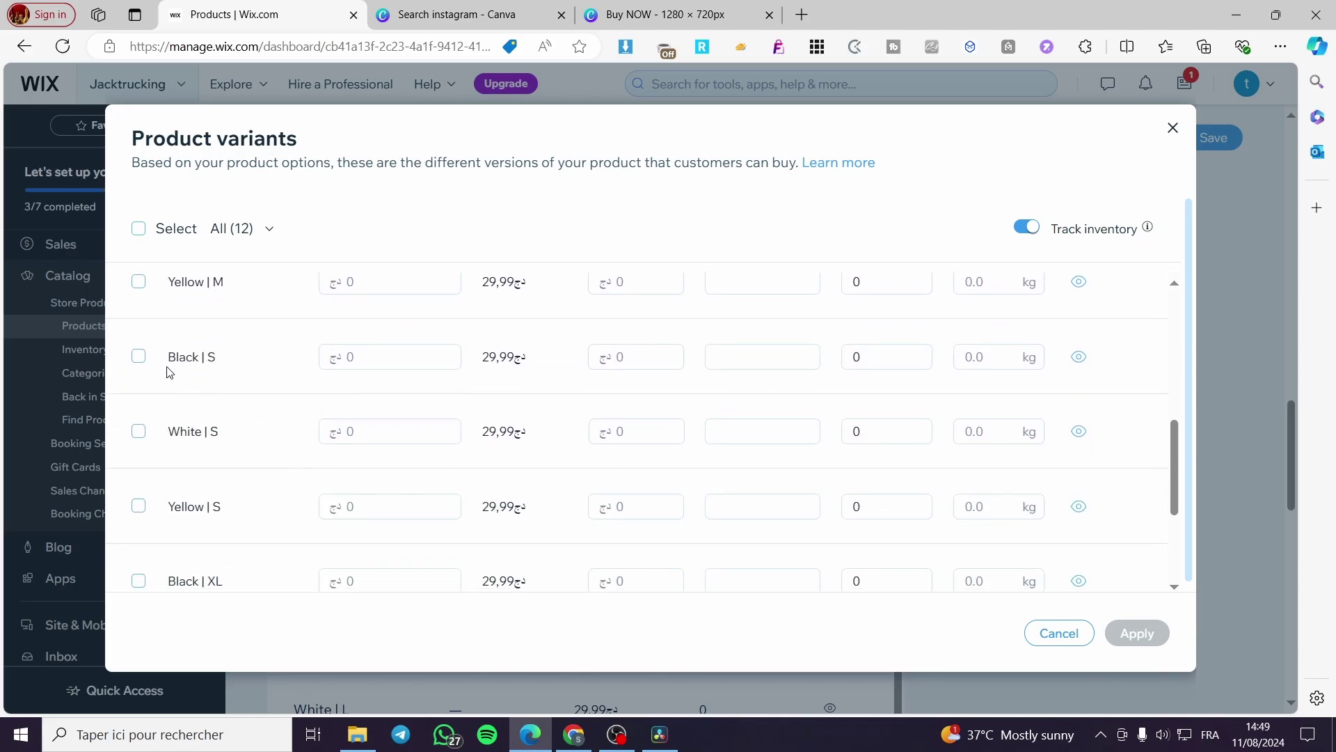
{"action": "scroll", "coordinate": [219, 383], "scroll_direction": "down", "scroll_amount": 3}
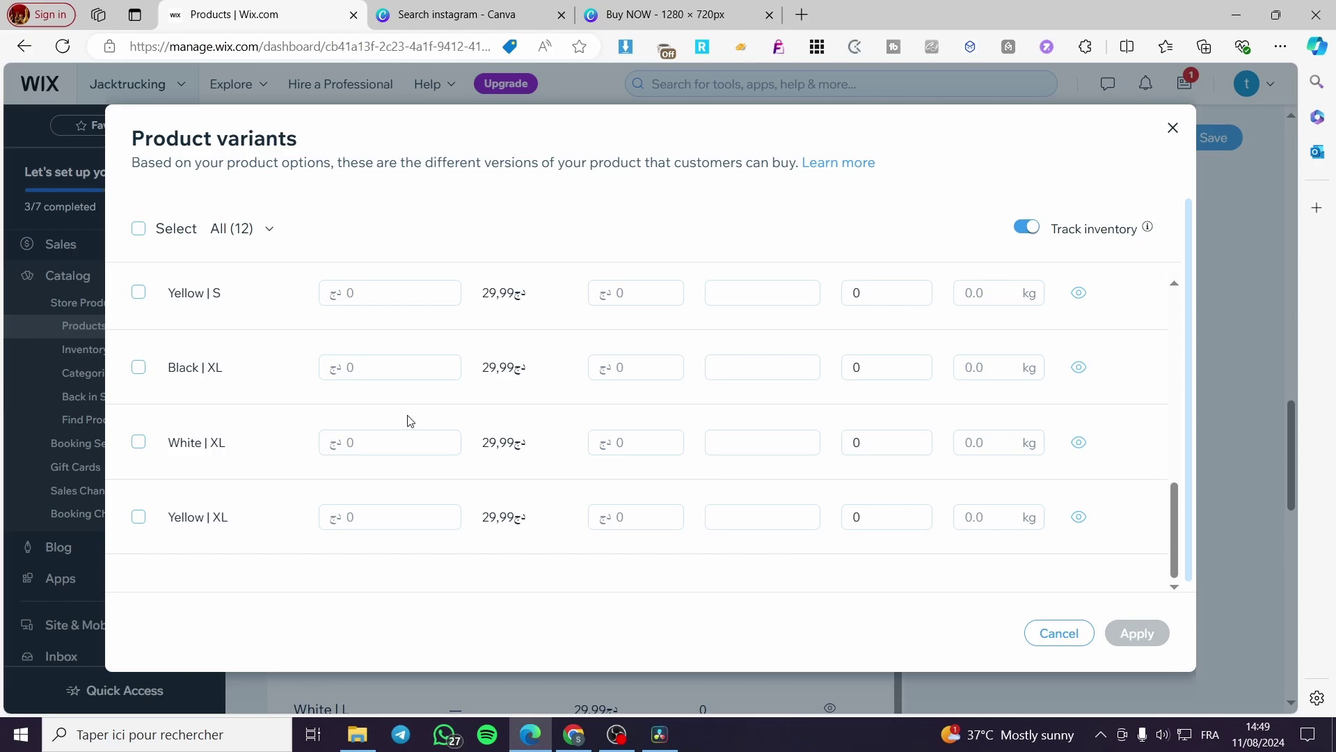
{"action": "scroll", "coordinate": [620, 418], "scroll_direction": "up", "scroll_amount": 8}
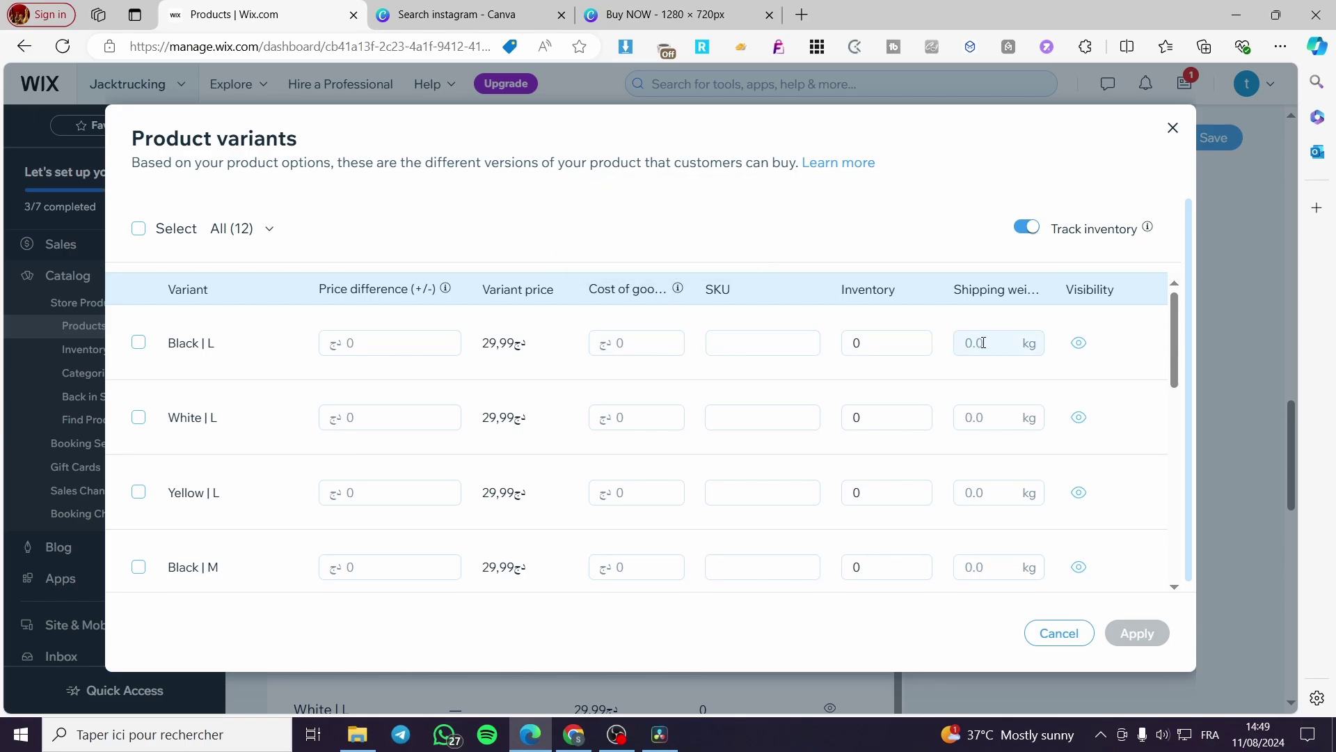
- Select all 12 variants and enter a stock value of 9 for Black | L
{"action": "left_click", "coordinate": [142, 233]}
{"action": "left_click", "coordinate": [860, 343]}
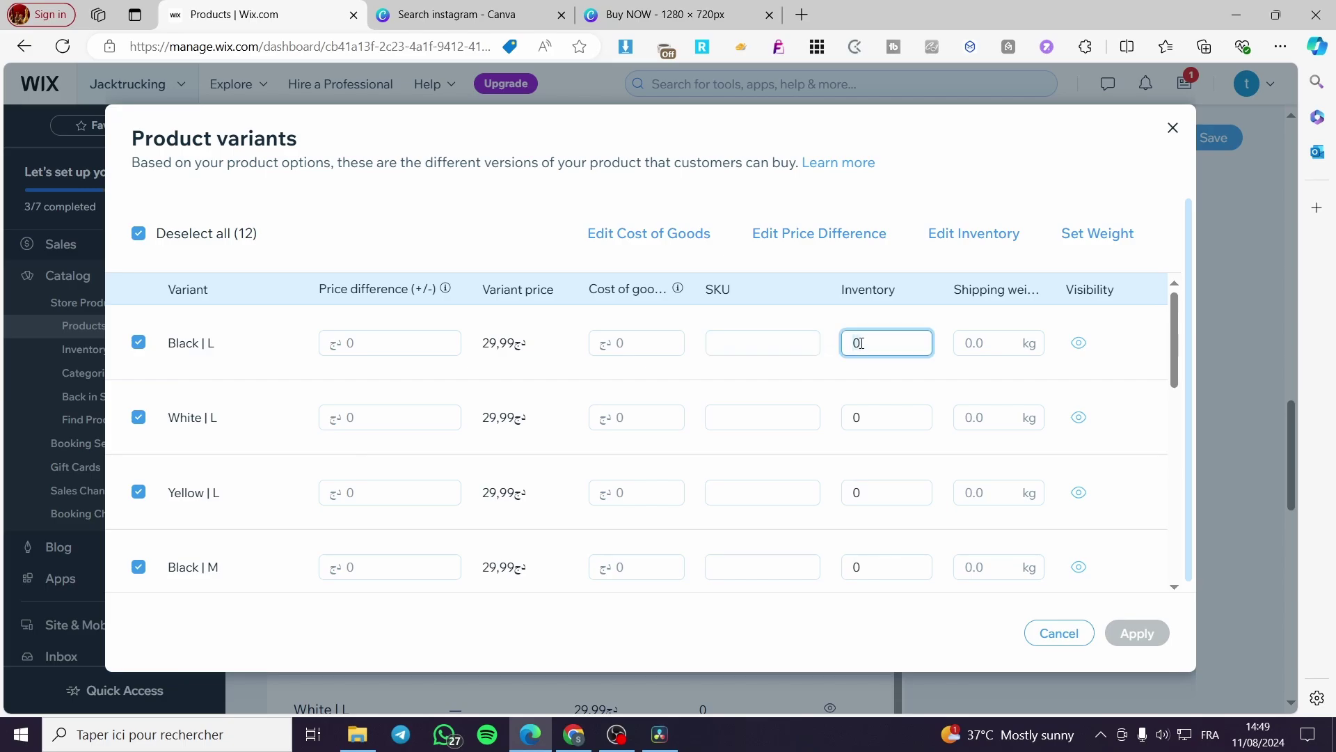
{"action": "type", "text": "9999"}
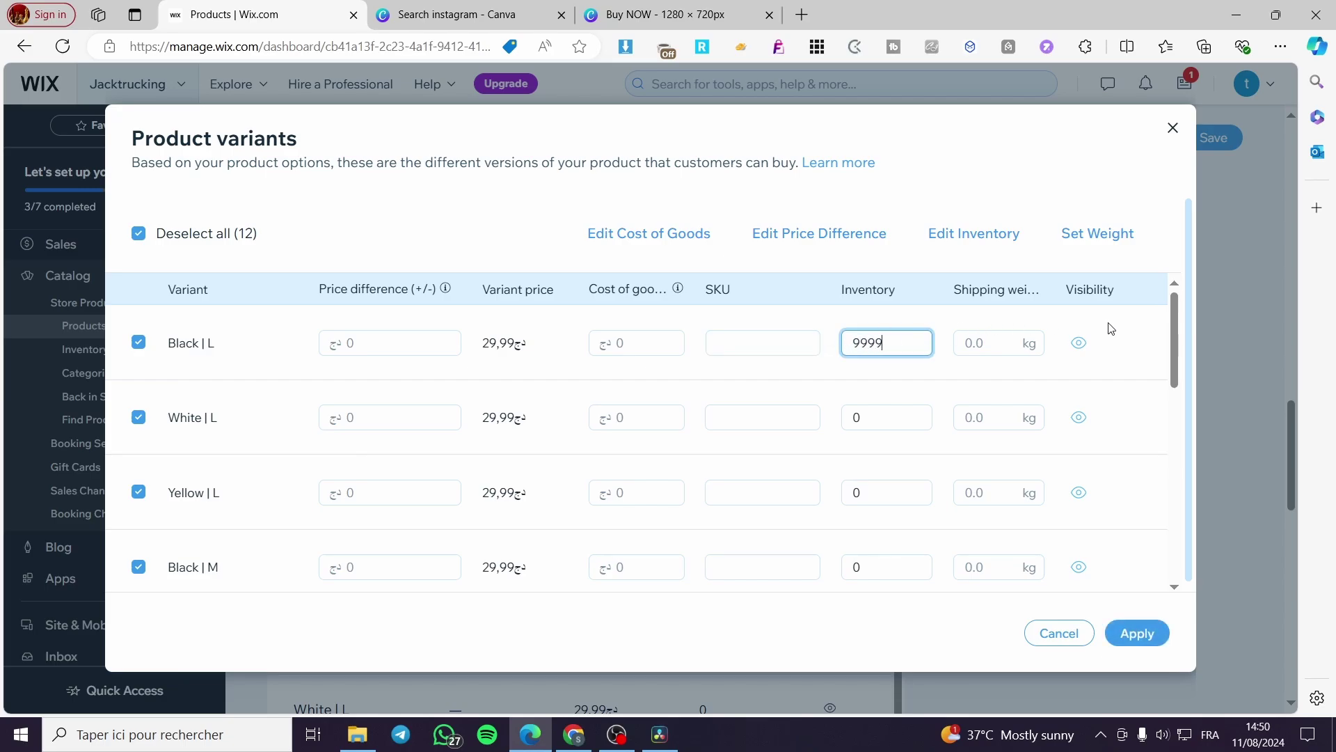
{"action": "left_click", "coordinate": [1120, 337]}
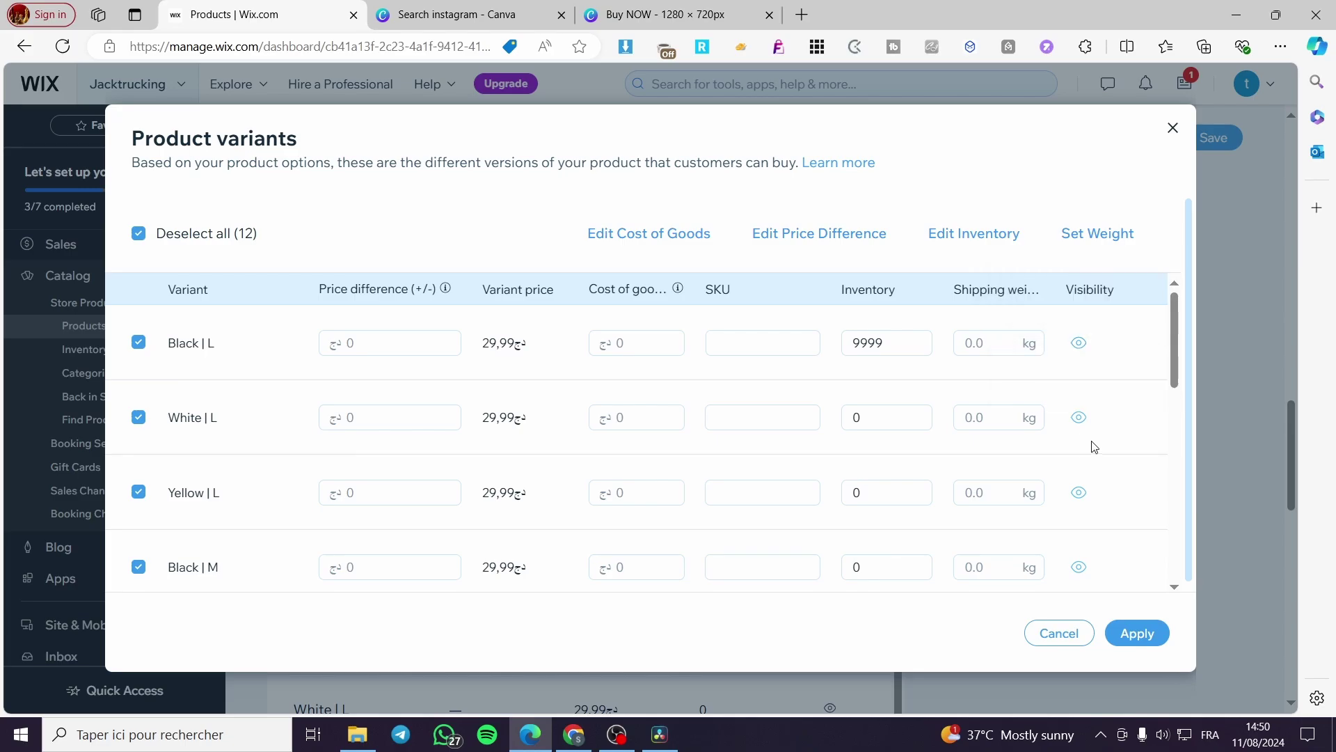
{"action": "scroll", "coordinate": [1091, 444], "scroll_direction": "down", "scroll_amount": 8}
{"action": "scroll", "coordinate": [1080, 446], "scroll_direction": "up", "scroll_amount": 8}
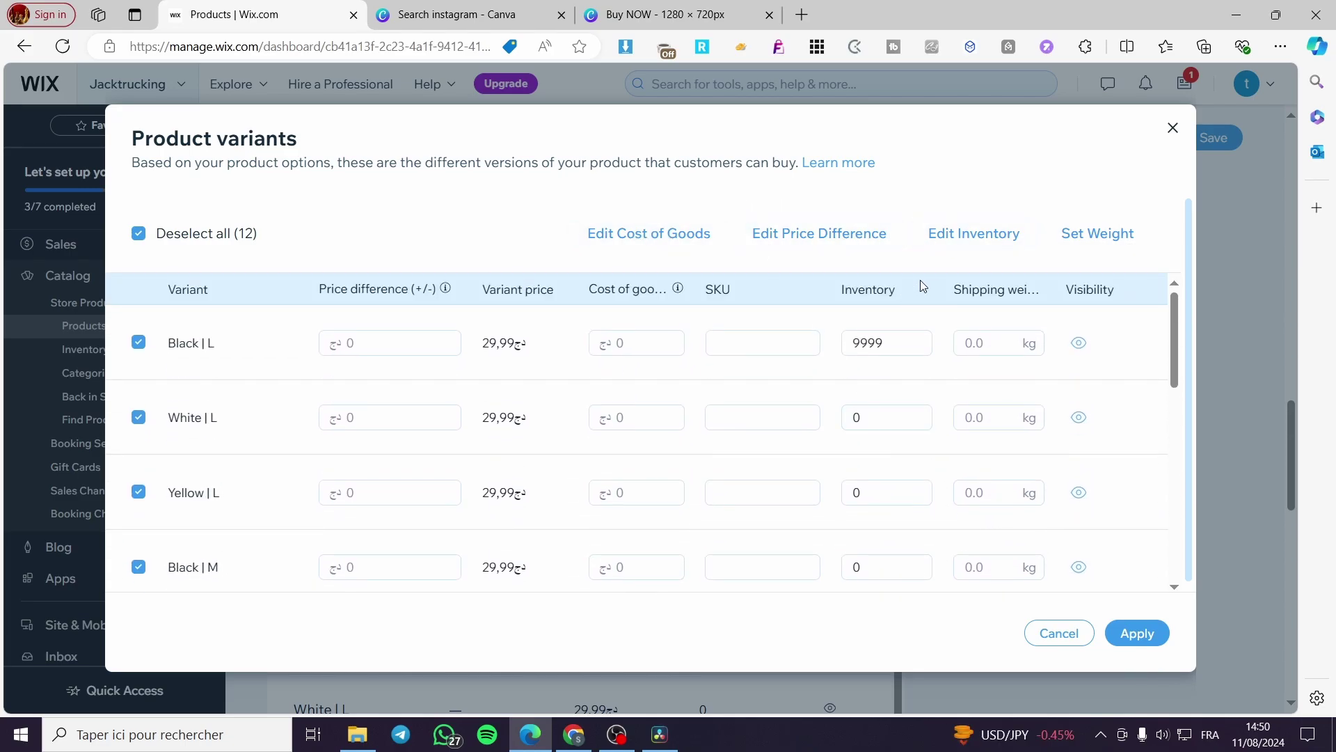
- Set the inventory of all selected variants to 999 at once
{"action": "left_click", "coordinate": [985, 236]}
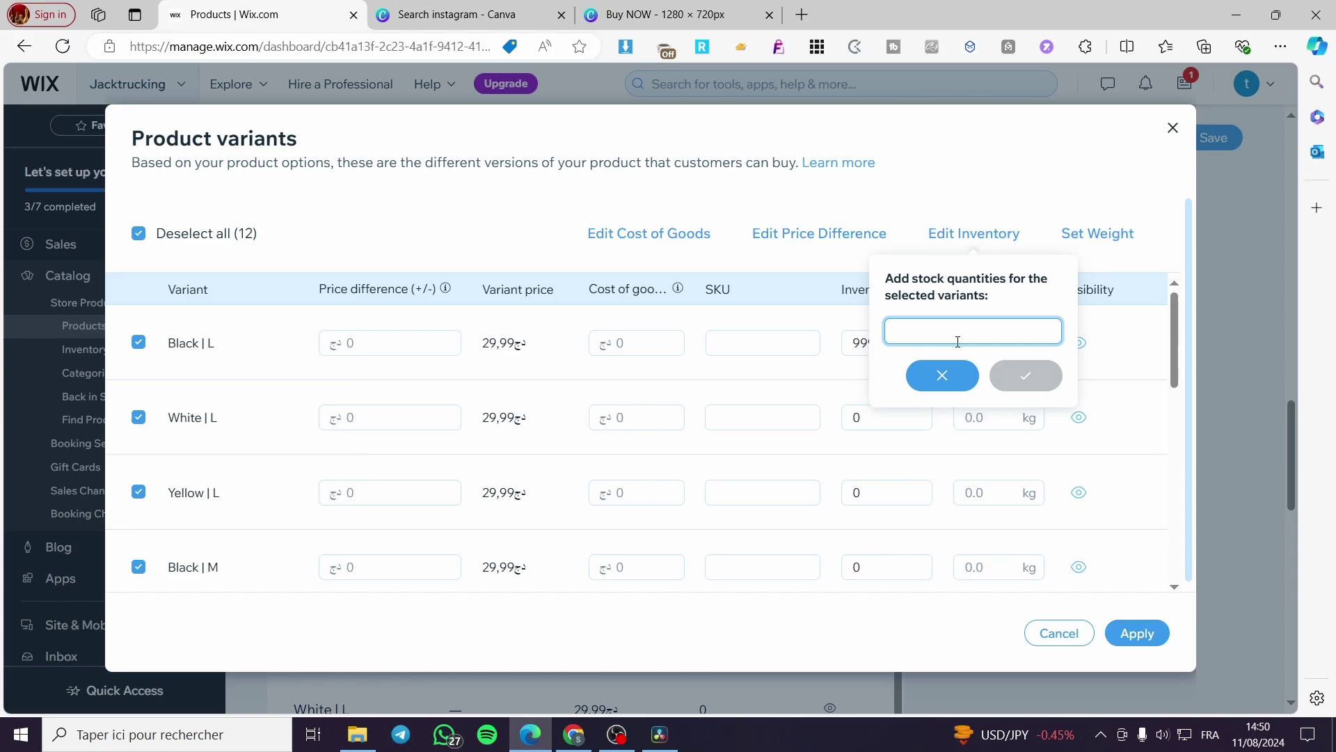
{"action": "type", "text": "999"}
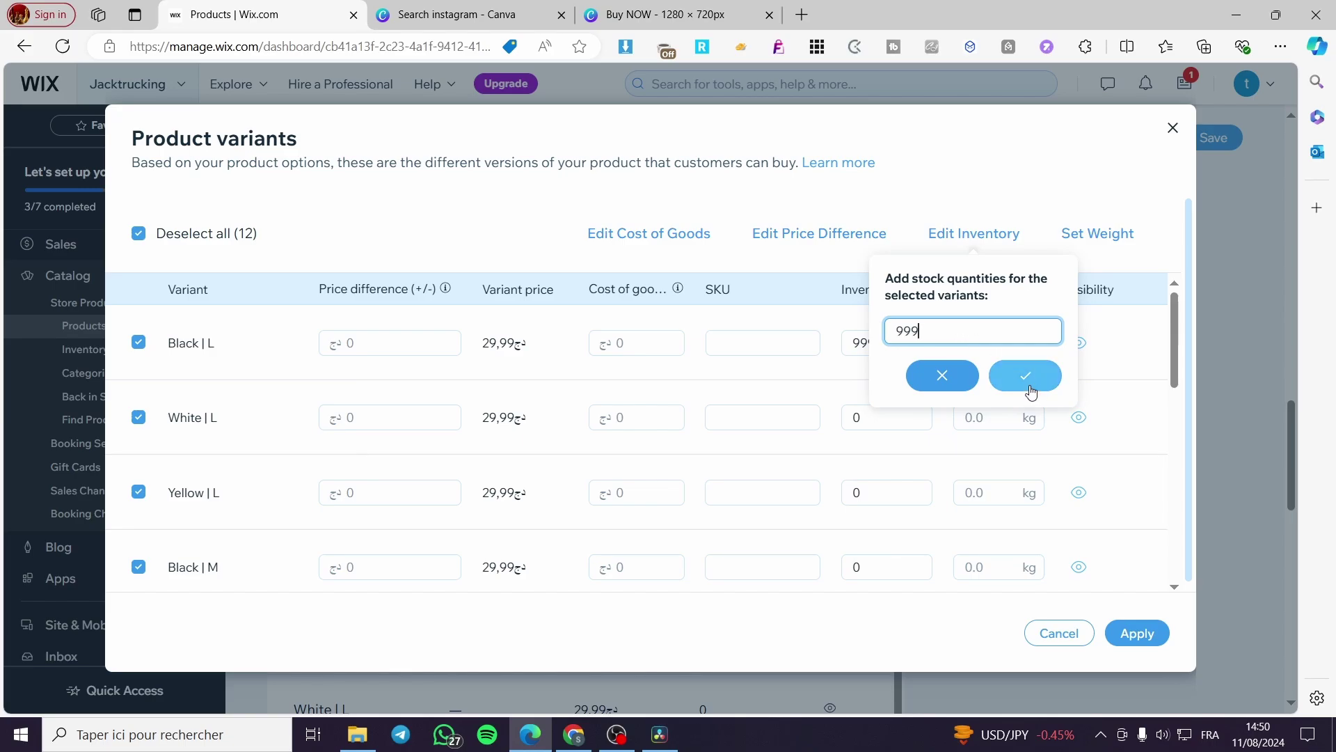
{"action": "left_click", "coordinate": [1025, 375]}
{"action": "scroll", "coordinate": [905, 397], "scroll_direction": "down", "scroll_amount": 5}
{"action": "scroll", "coordinate": [856, 348], "scroll_direction": "up", "scroll_amount": 5}
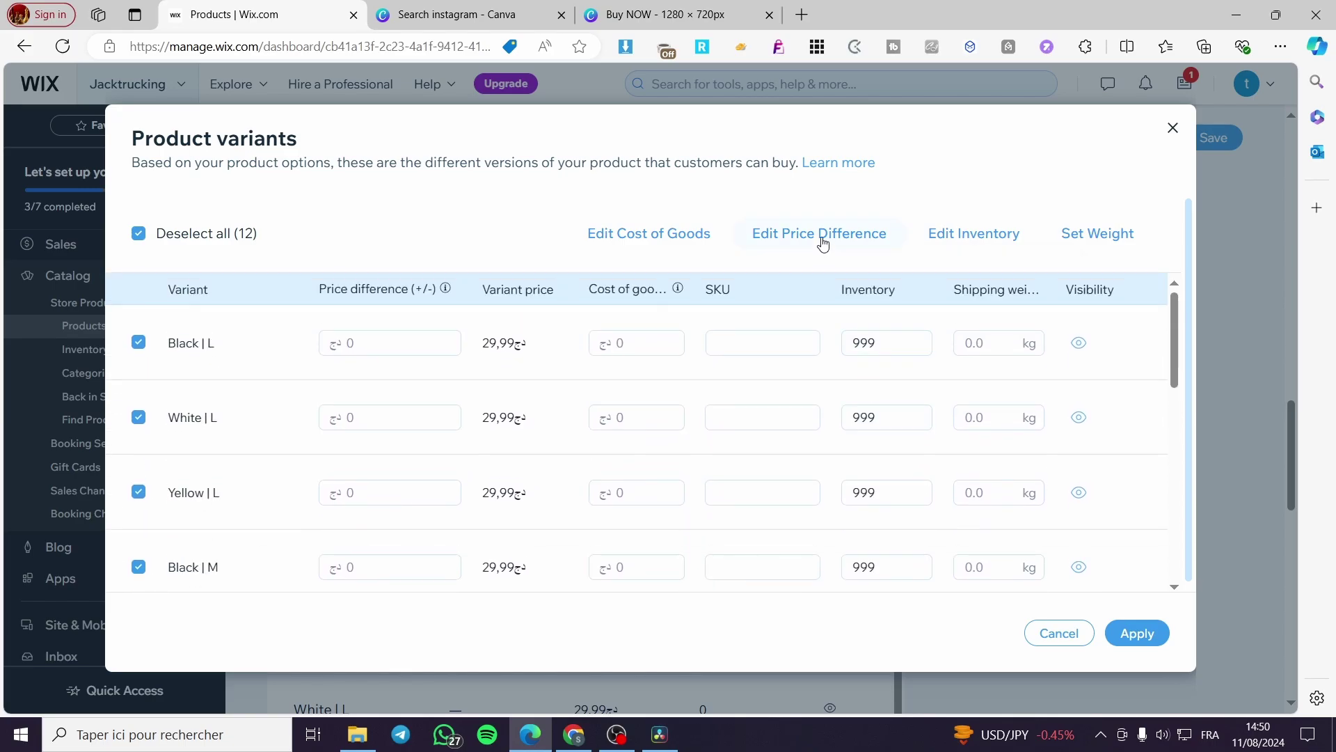
- Check the bulk price difference and cost of goods editors, then apply the variant changes
{"action": "left_click", "coordinate": [820, 237]}
{"action": "left_click", "coordinate": [596, 233]}
{"action": "left_click", "coordinate": [695, 236]}
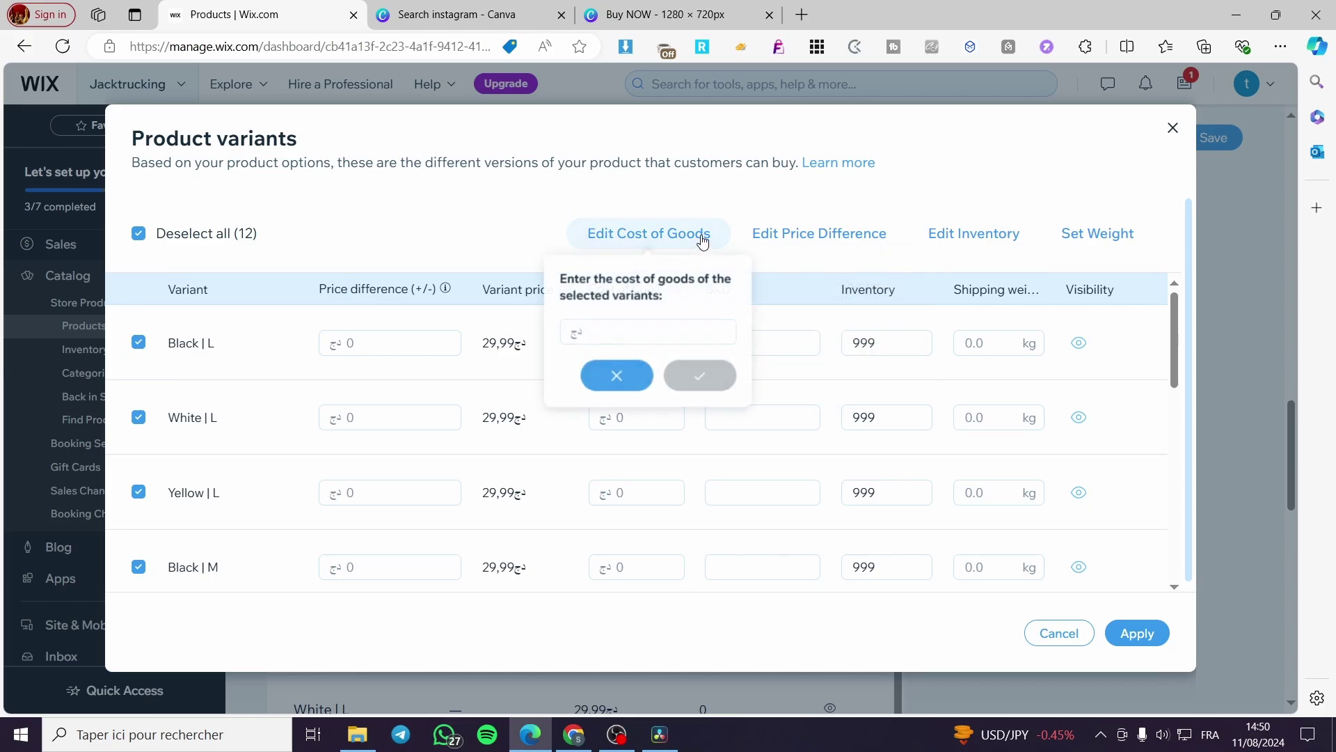
{"action": "left_click", "coordinate": [513, 229]}
{"action": "scroll", "coordinate": [716, 379], "scroll_direction": "down", "scroll_amount": 6}
{"action": "scroll", "coordinate": [710, 385], "scroll_direction": "up", "scroll_amount": 6}
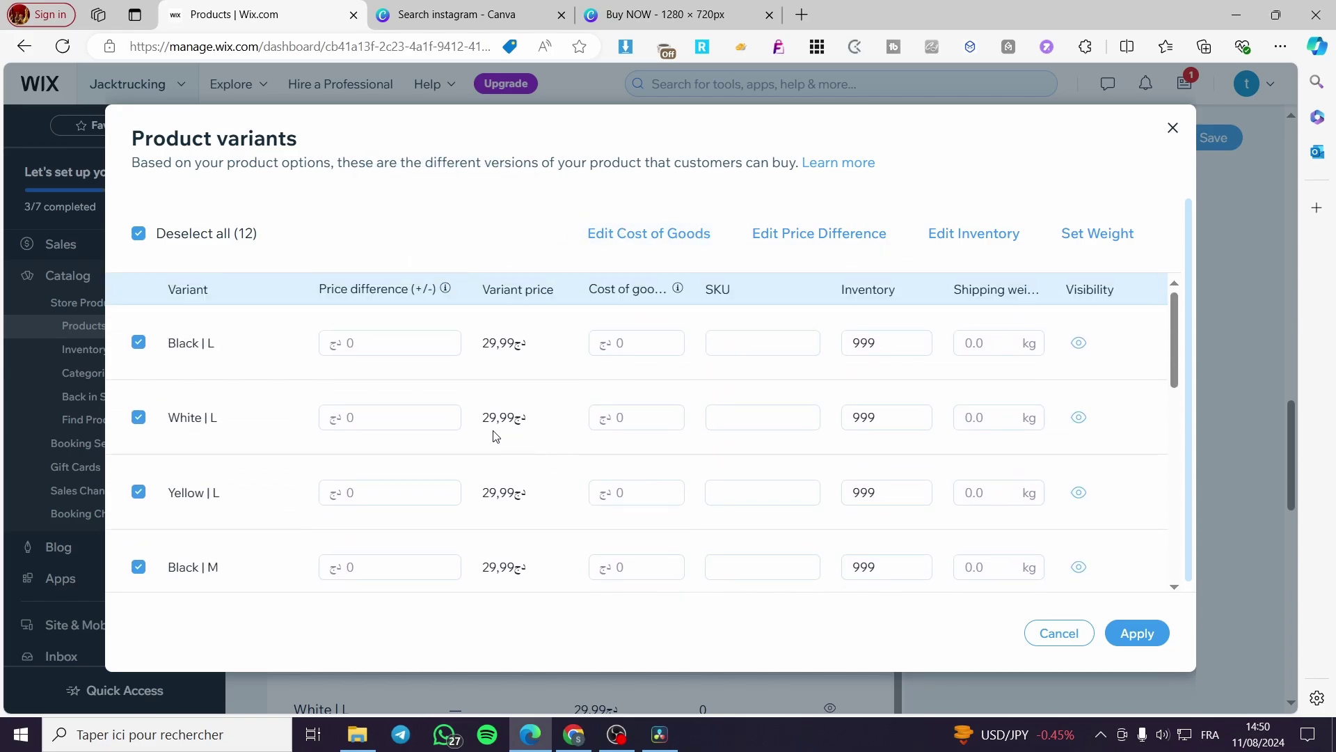
{"action": "left_click", "coordinate": [395, 337]}
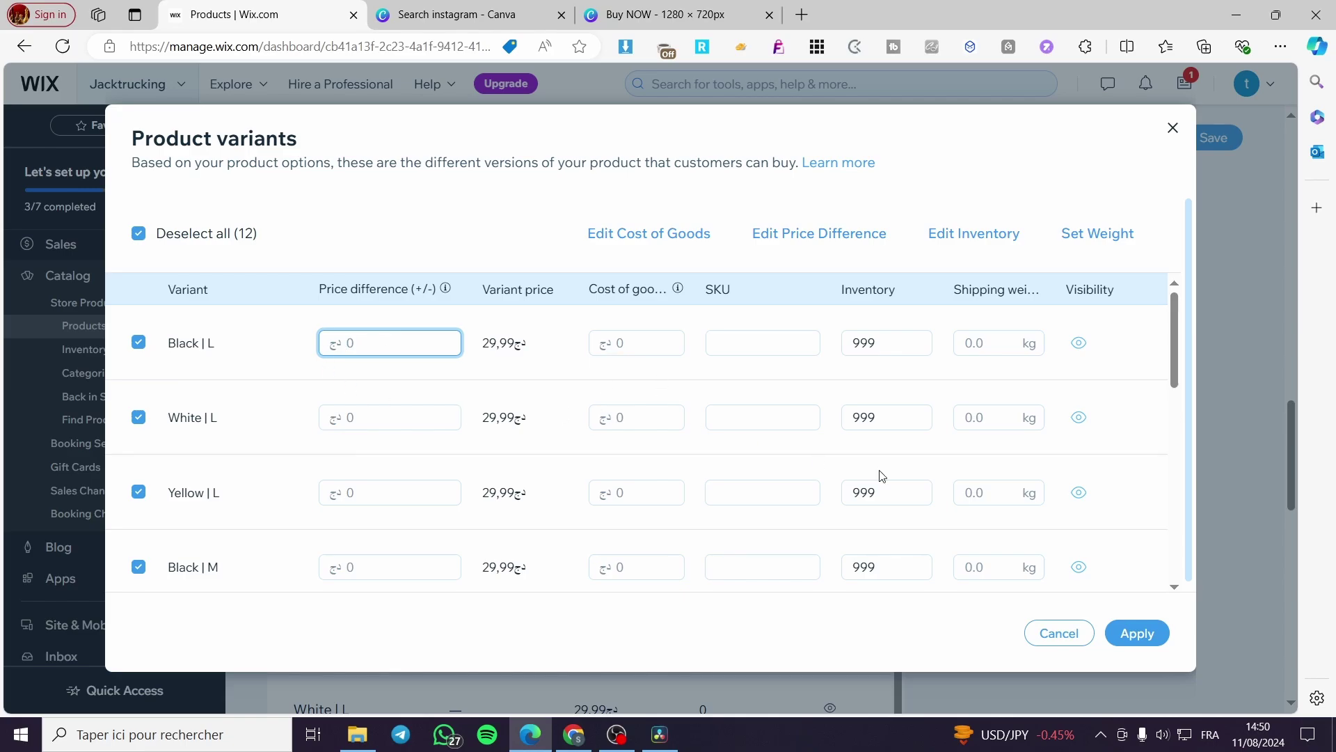
{"action": "left_click", "coordinate": [1153, 638]}
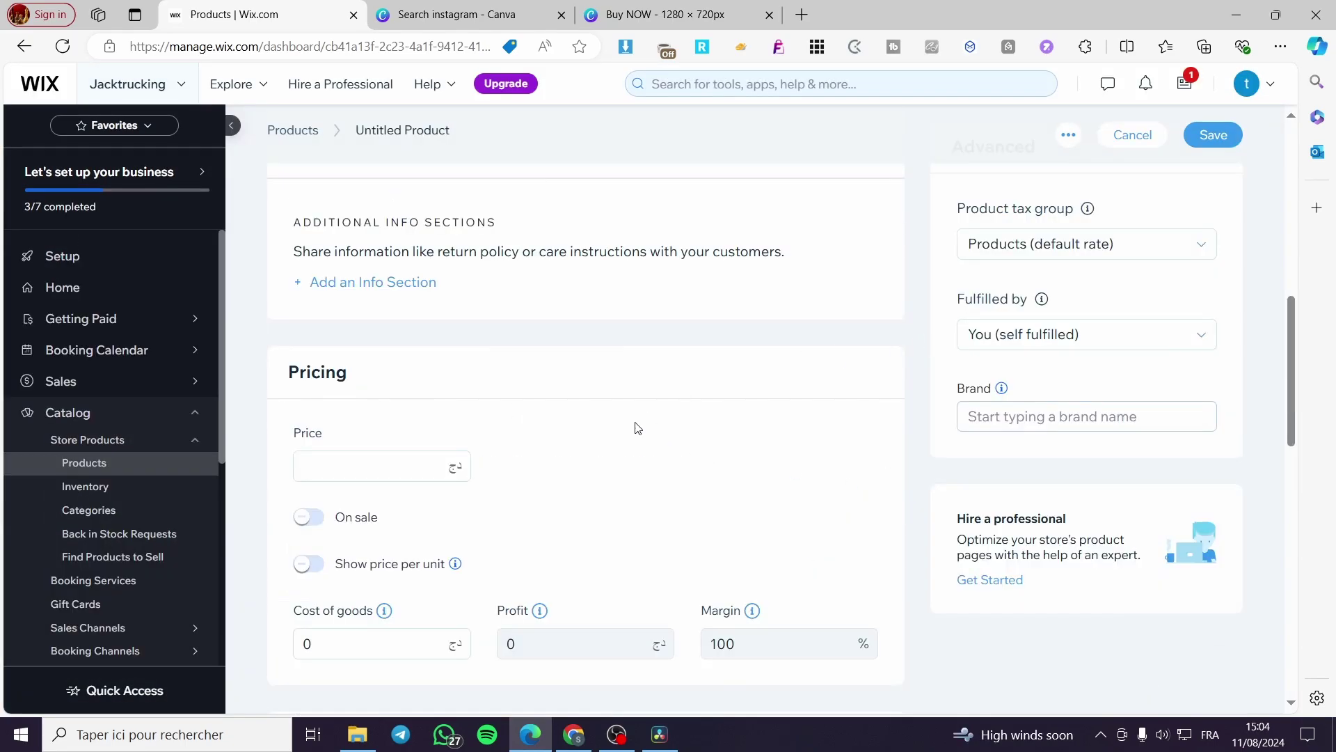
- Leave the blank Untitled Product form for the Products list of 15 items
{"action": "scroll", "coordinate": [744, 430], "scroll_direction": "up", "scroll_amount": 10}
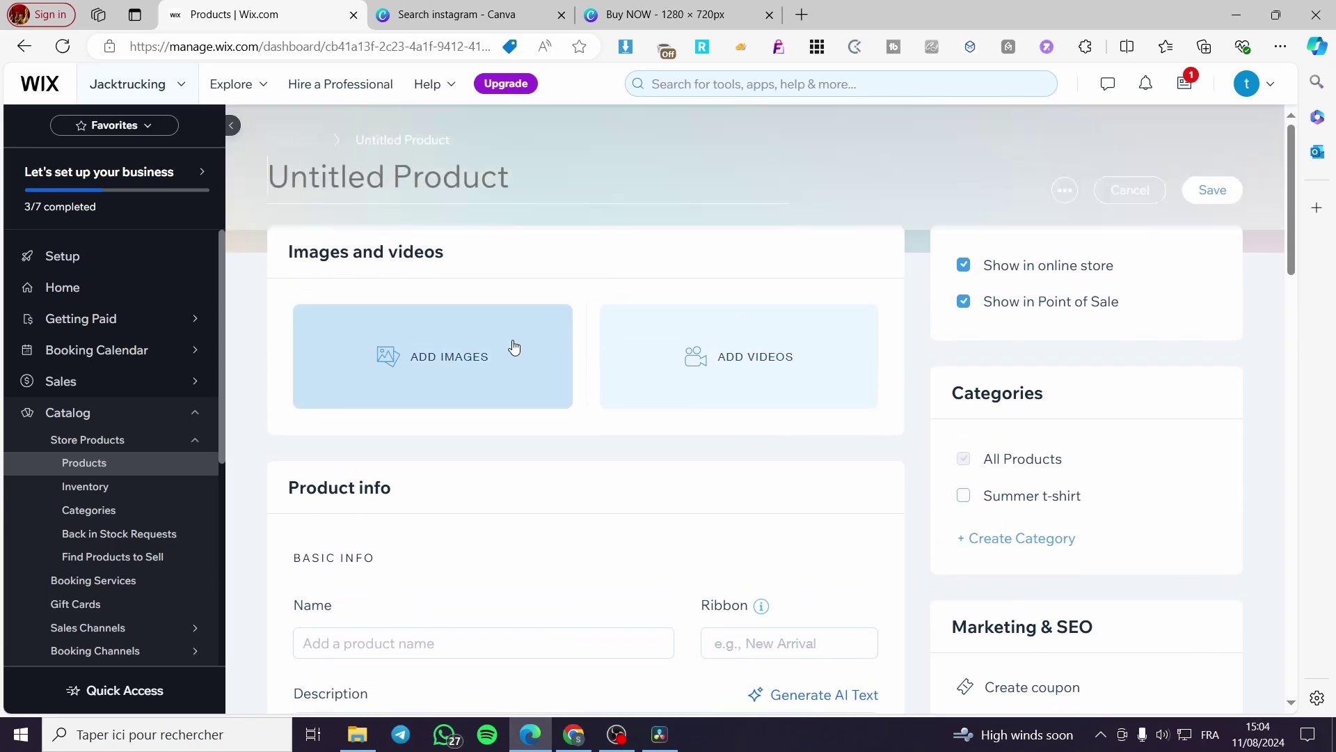
{"action": "left_click", "coordinate": [84, 461]}
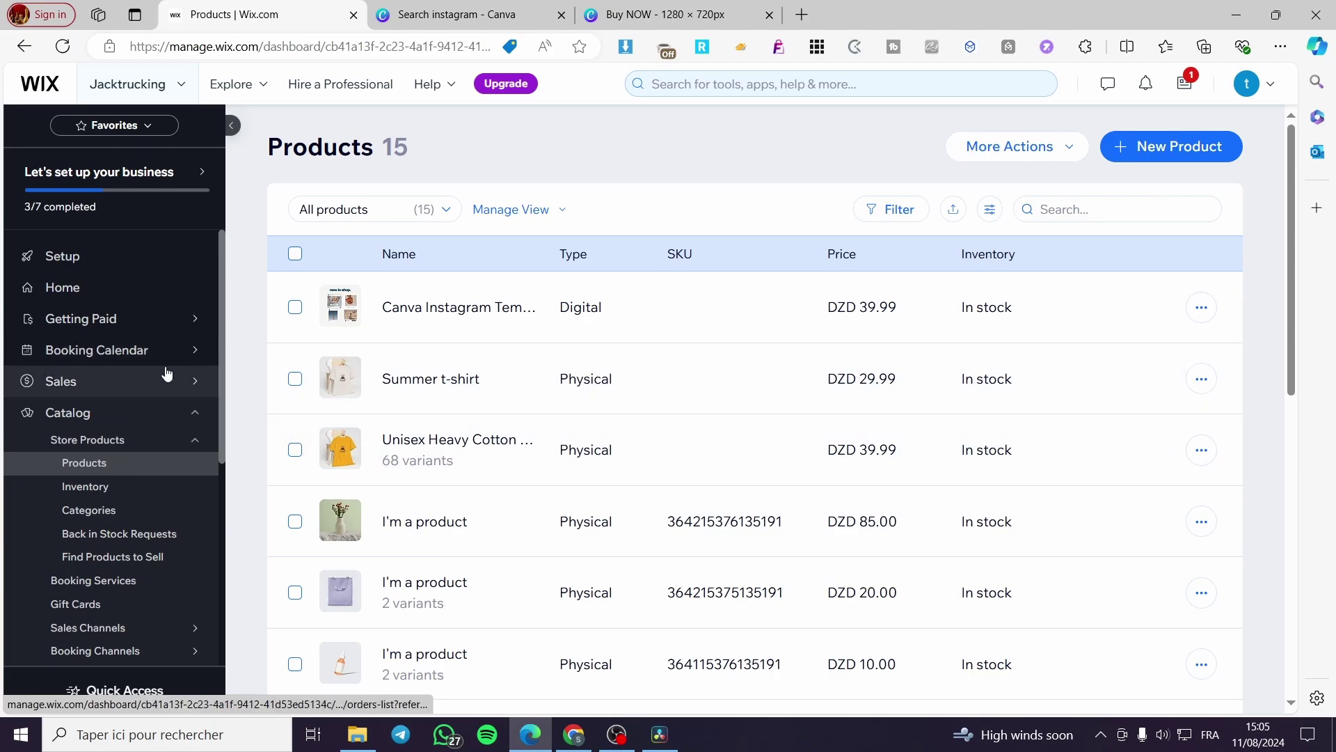
{"action": "mouse_move", "coordinate": [1117, 518]}
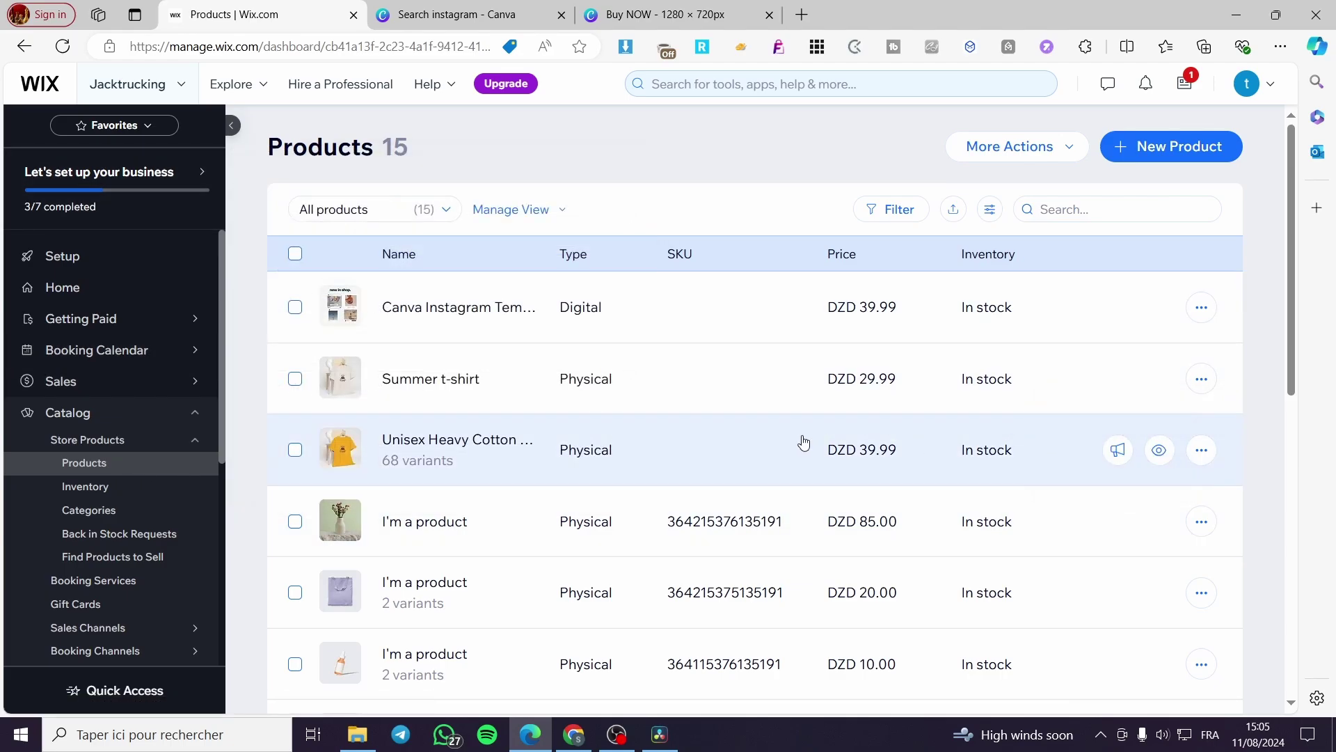
{"action": "scroll", "coordinate": [802, 442], "scroll_direction": "down", "scroll_amount": 3}
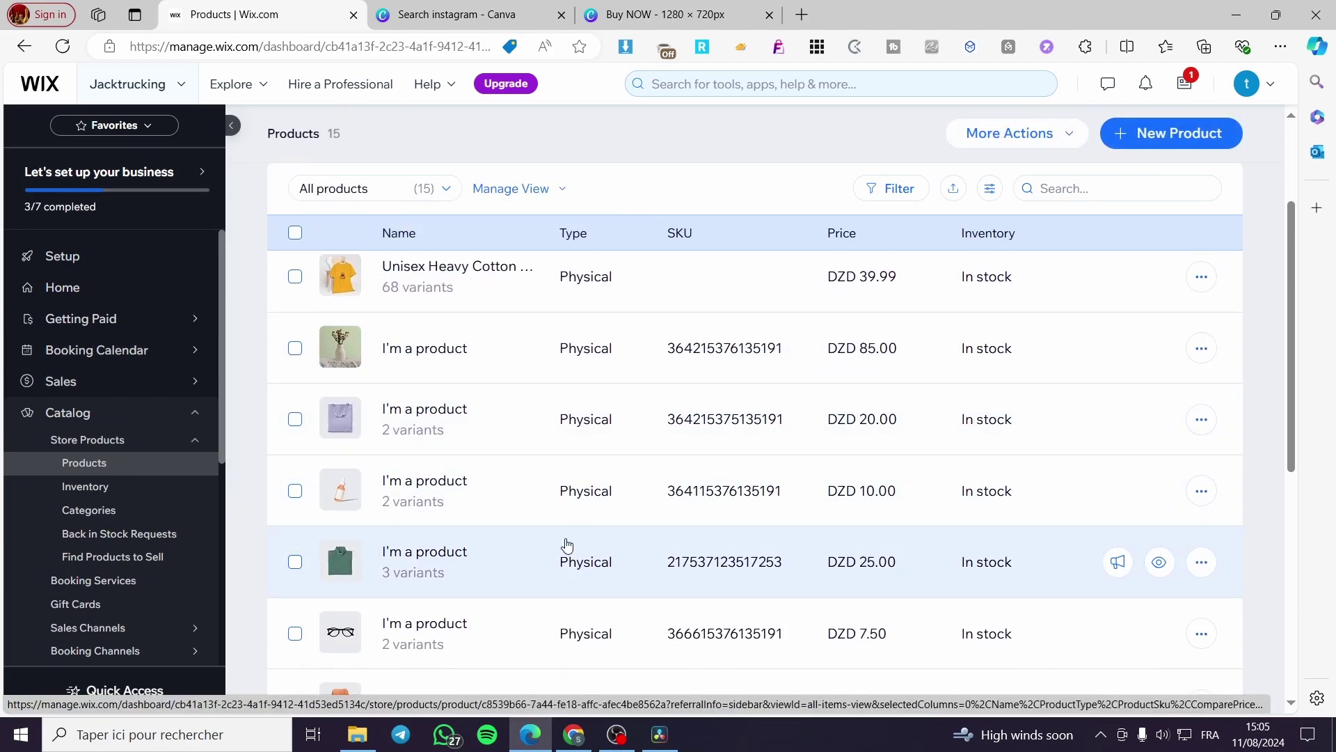
- Open the 'I'm a product' item and review its price of 10 and Black/White colours
{"action": "left_click", "coordinate": [424, 486]}
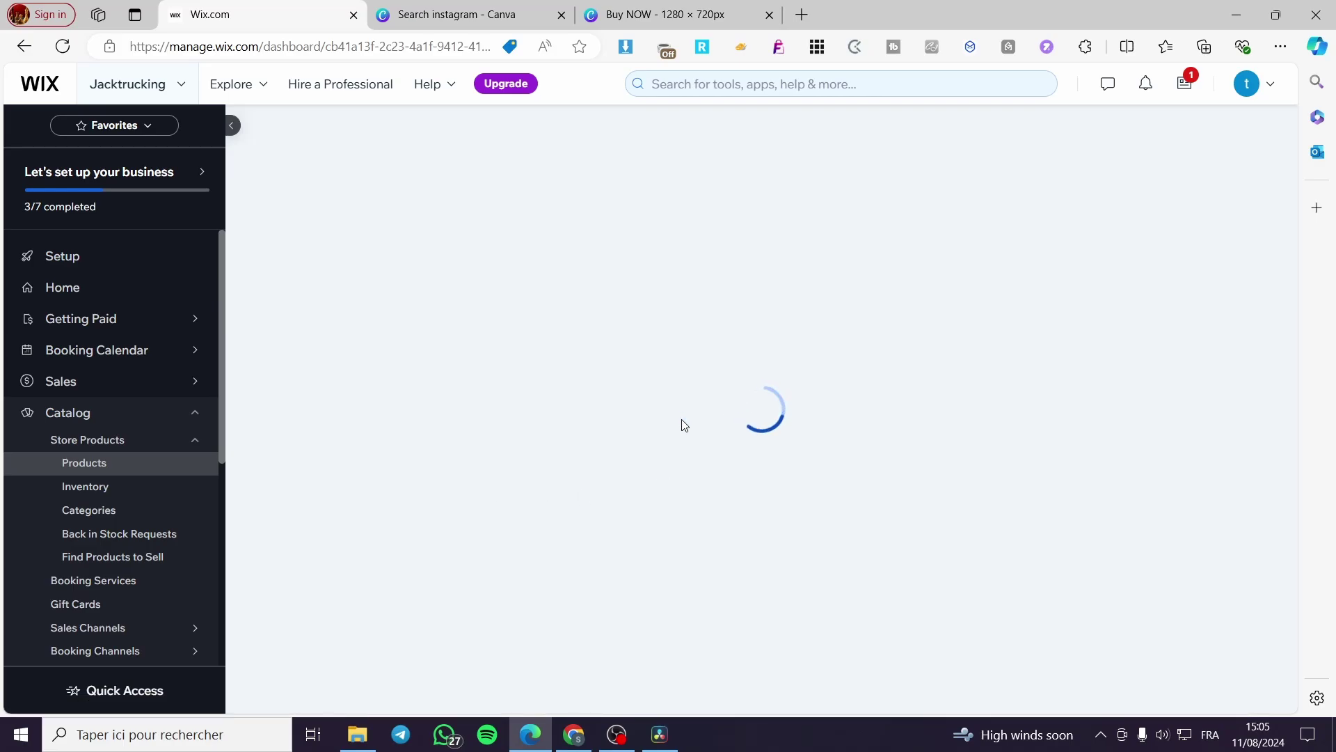
{"action": "scroll", "coordinate": [599, 561], "scroll_direction": "down", "scroll_amount": 3}
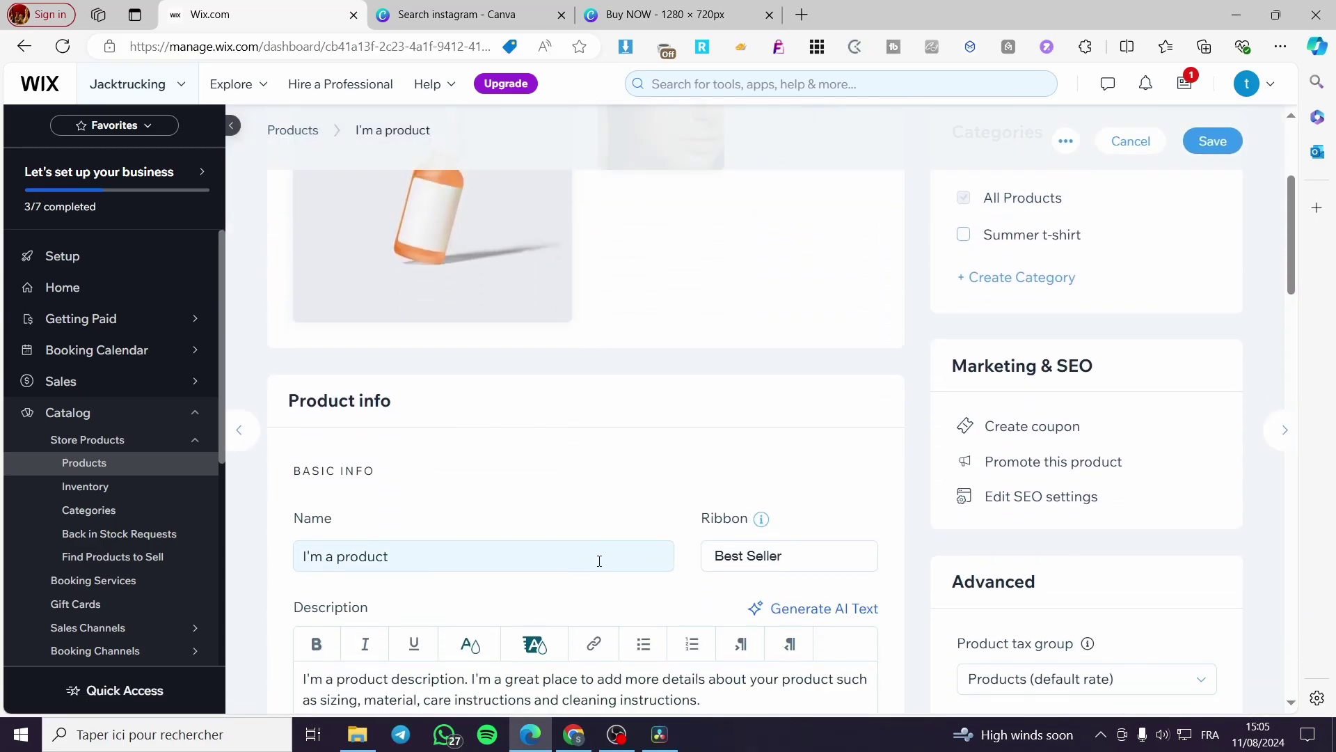
{"action": "scroll", "coordinate": [599, 561], "scroll_direction": "down", "scroll_amount": 5}
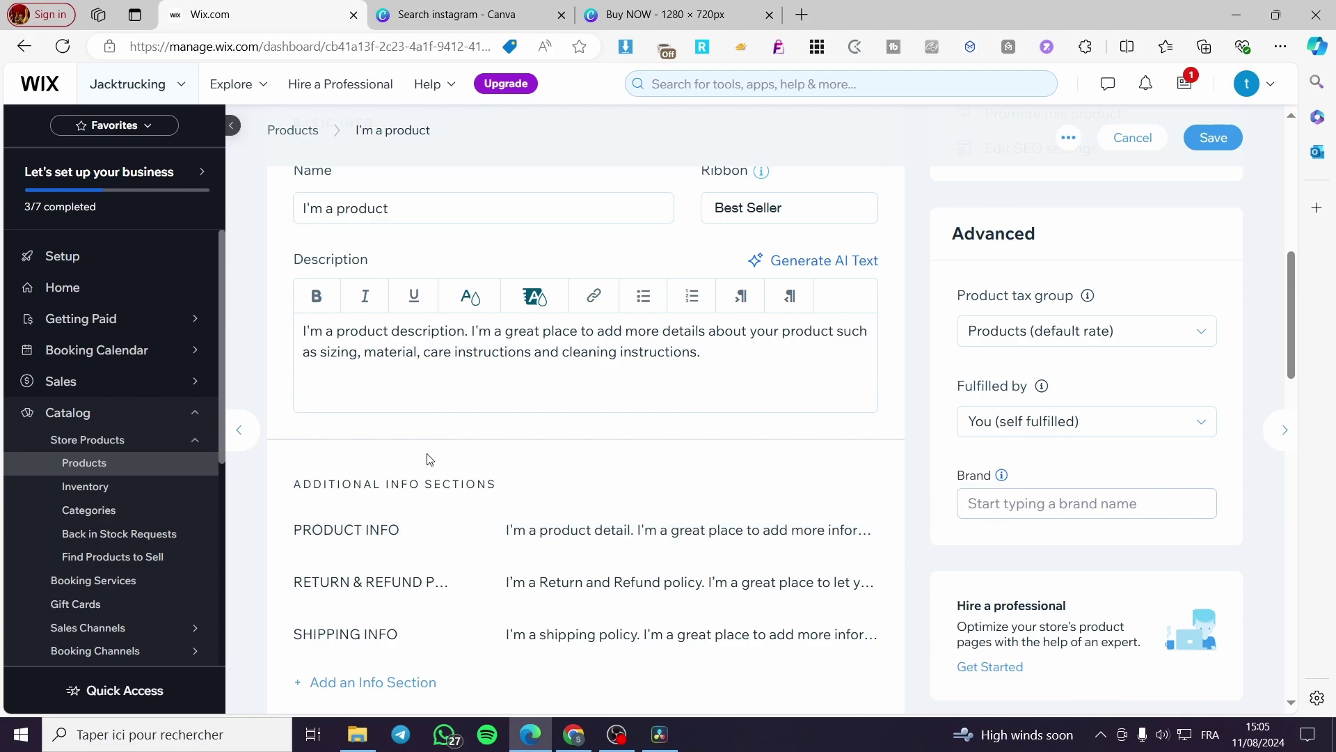
{"action": "scroll", "coordinate": [573, 441], "scroll_direction": "down", "scroll_amount": 5}
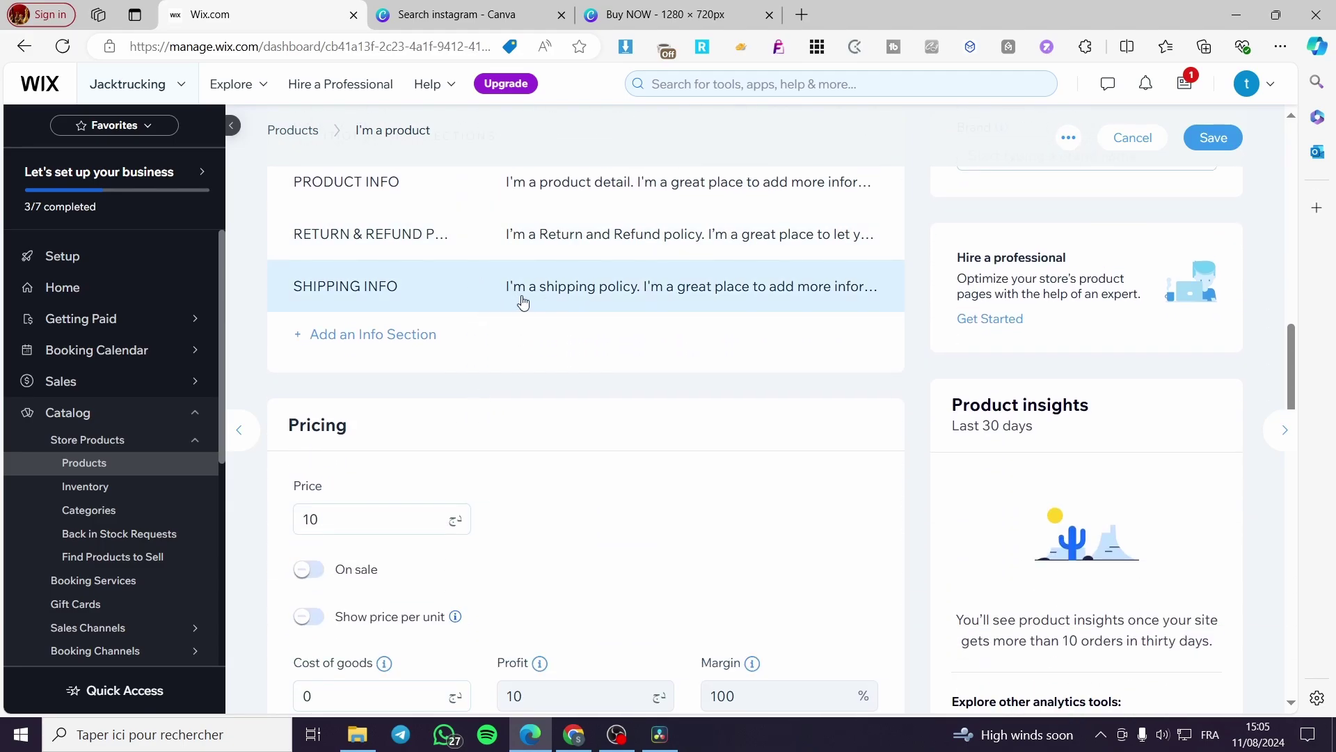
{"action": "scroll", "coordinate": [524, 300], "scroll_direction": "down", "scroll_amount": 10}
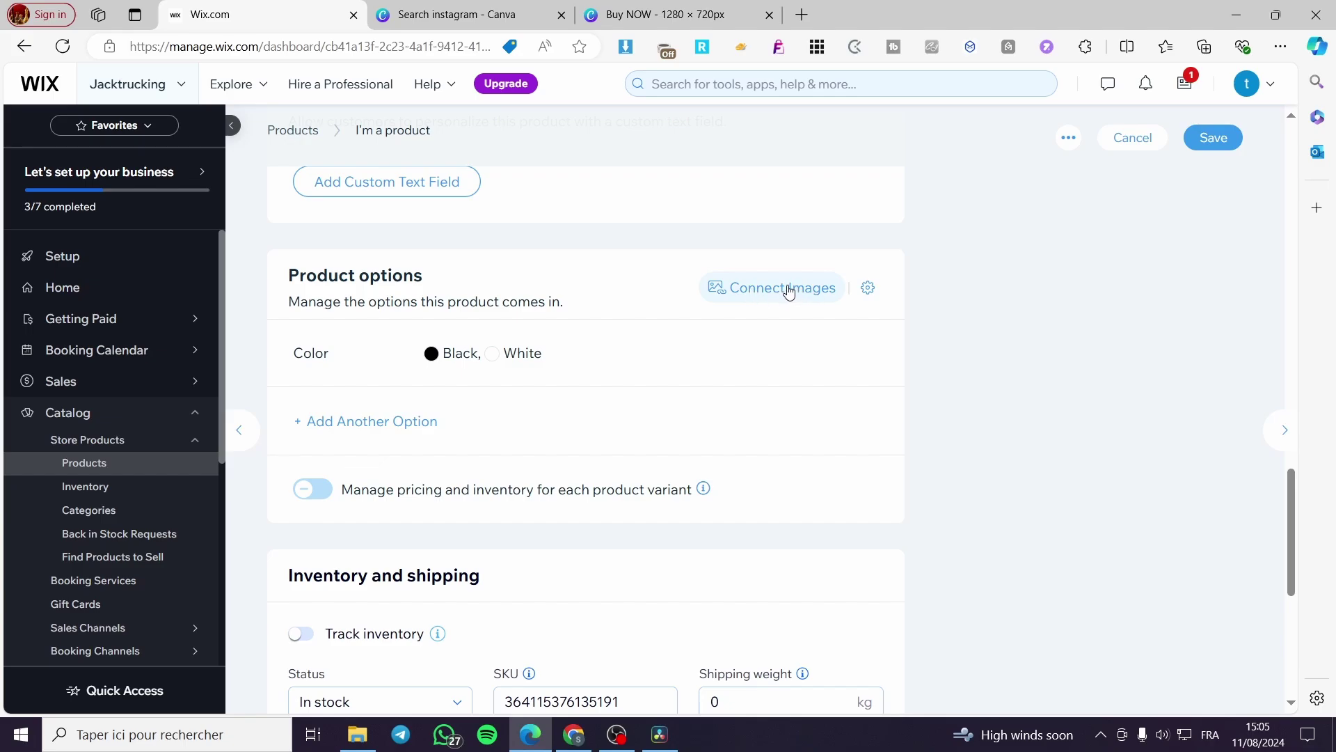
{"action": "scroll", "coordinate": [998, 448], "scroll_direction": "up", "scroll_amount": 15}
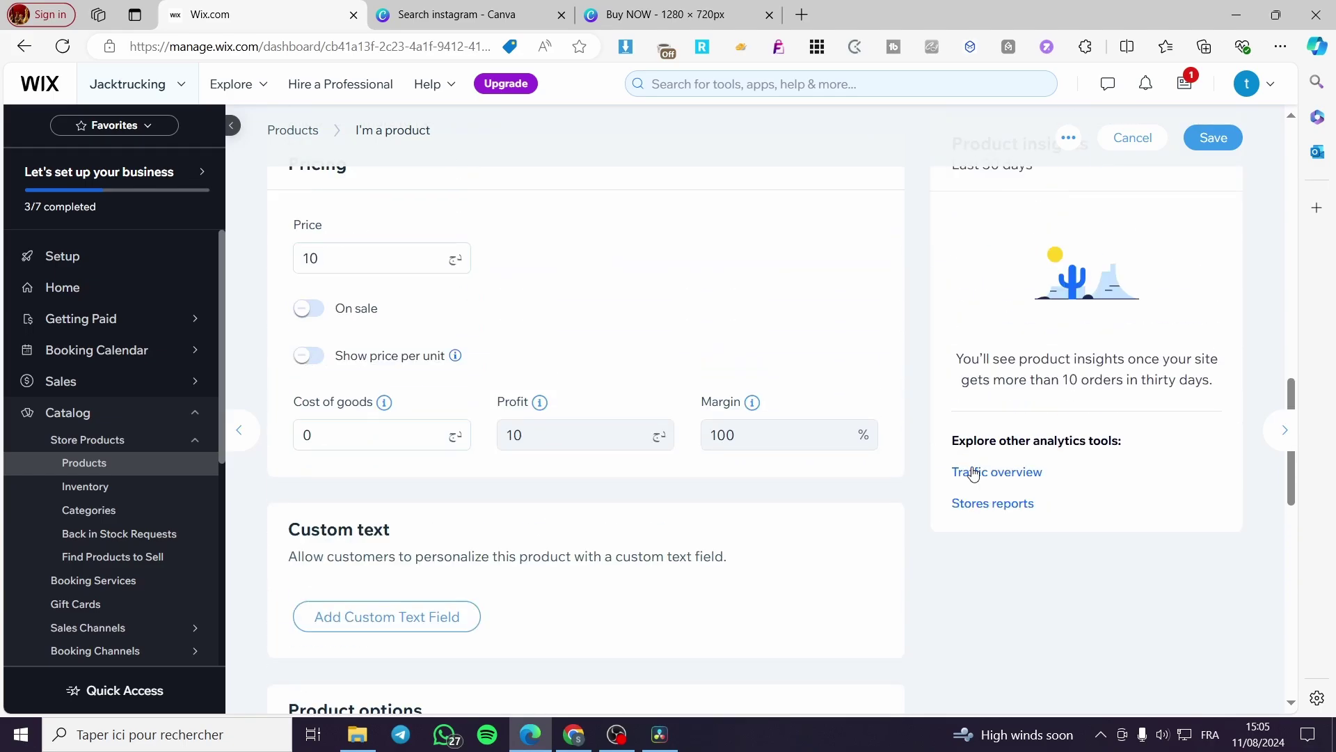